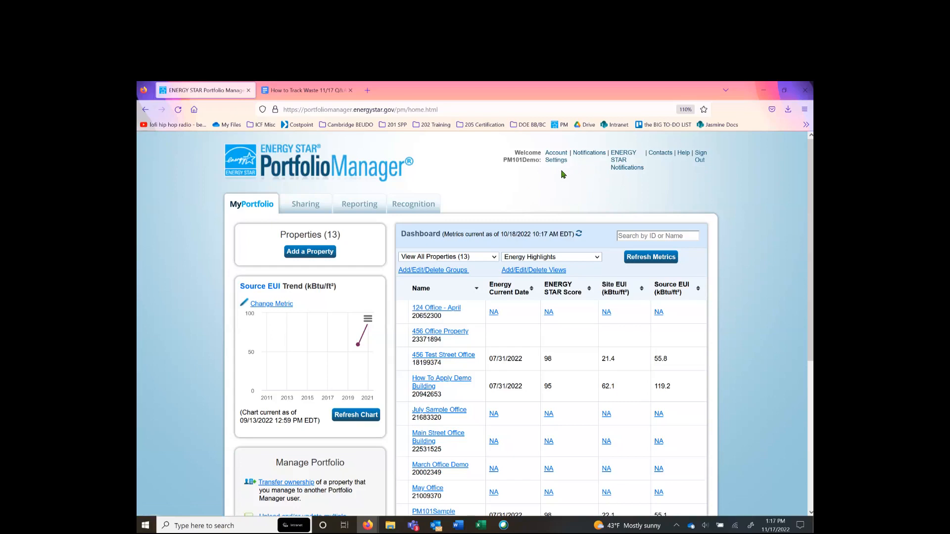
Review the account's preference settings and the Portfolio Manager help resources
click(554, 155)
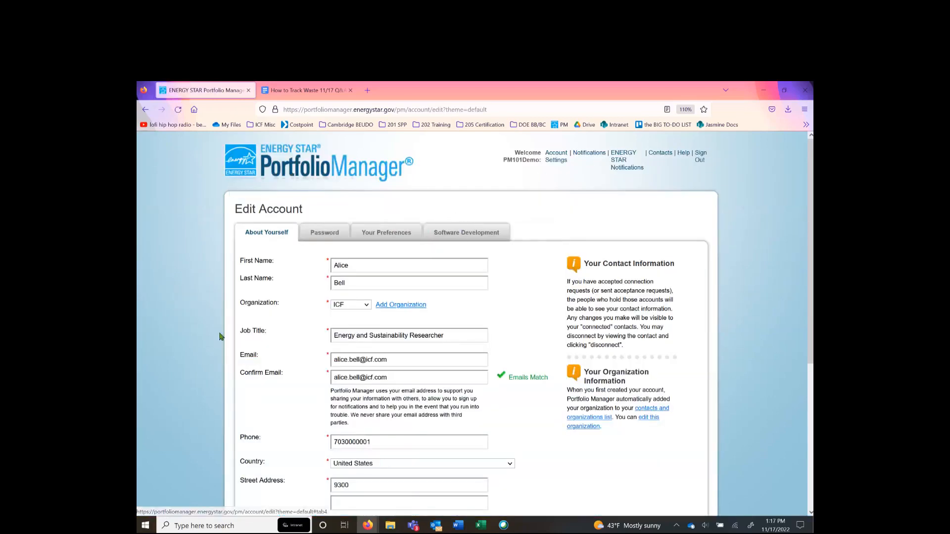
click(384, 239)
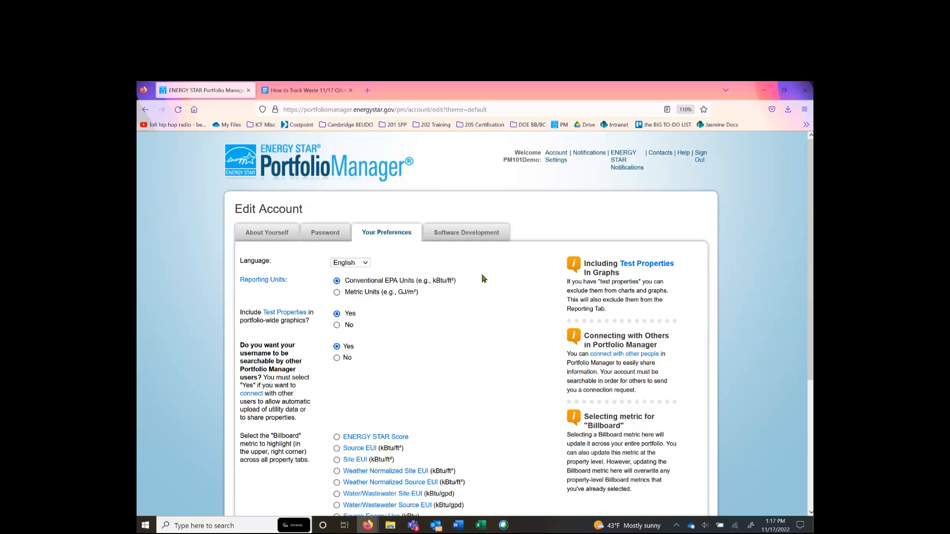
click(685, 154)
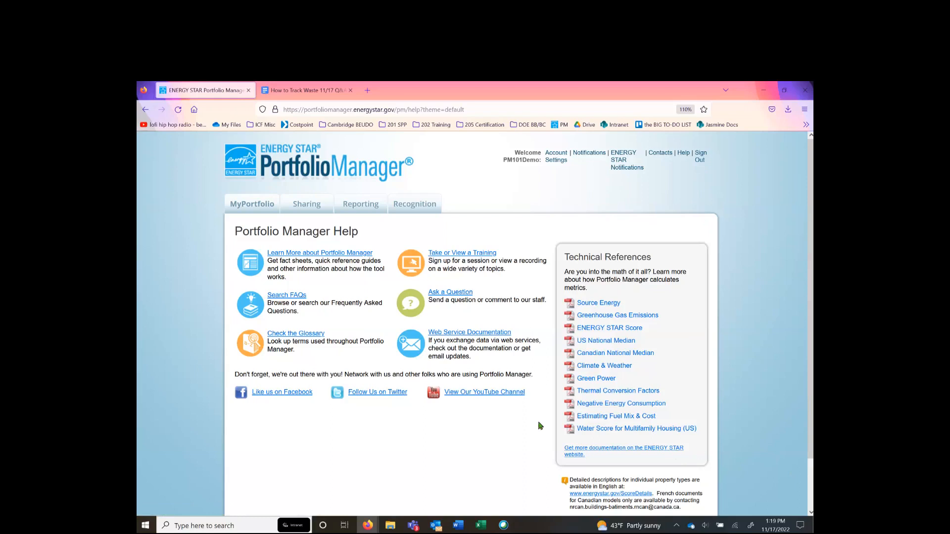
Return to the portfolio's property list and open the Waste & Materials data of the Test Street Office property
click(257, 209)
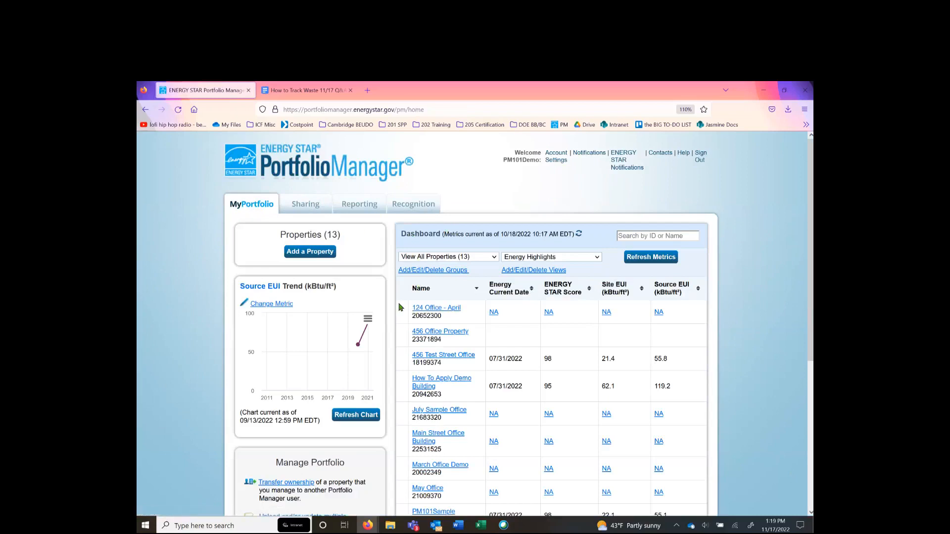
scroll(408, 413, down, 2)
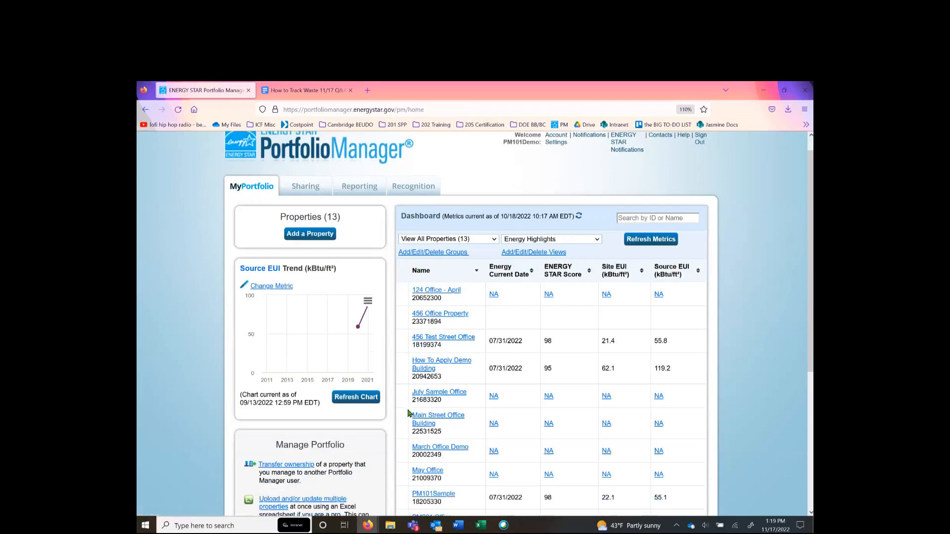
scroll(408, 413, down, 1)
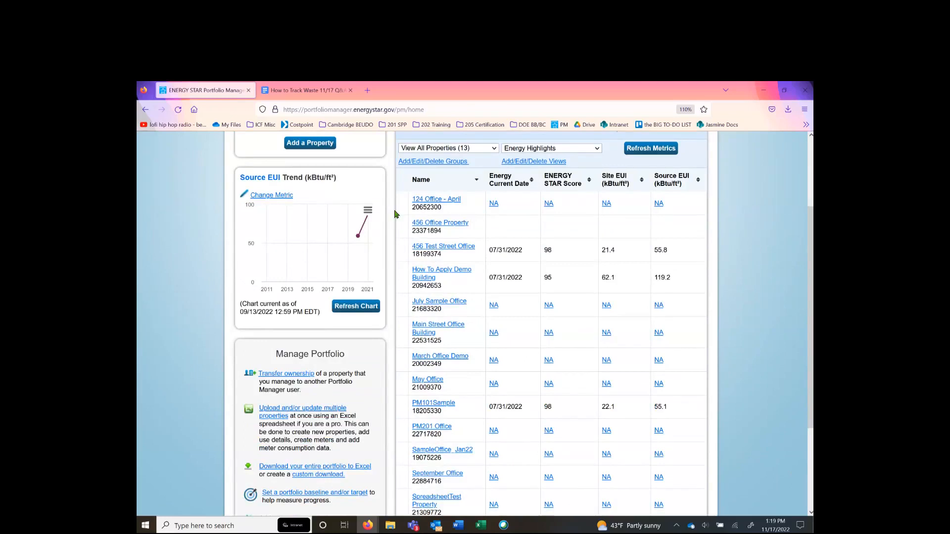
click(458, 250)
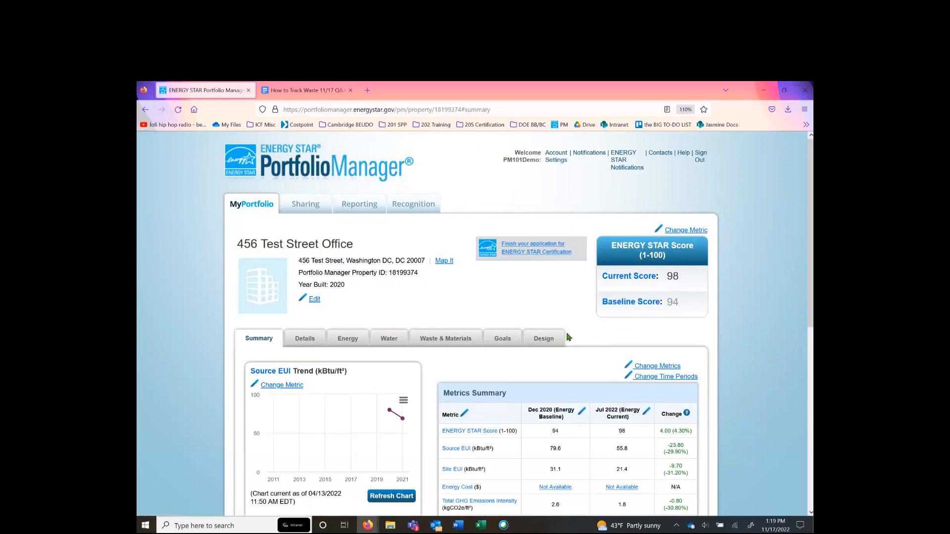
click(450, 342)
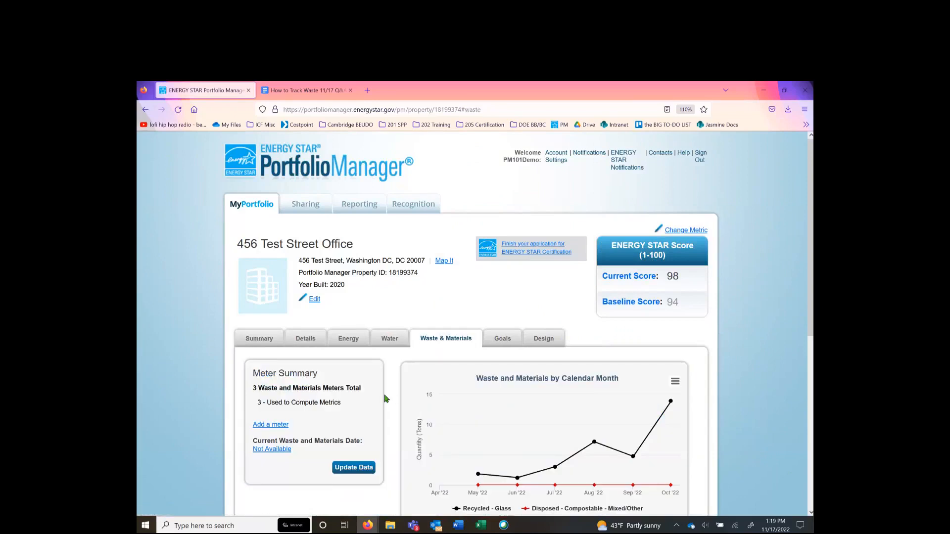
Examine the property's energy meter summary, then its waste and materials chart and the list of waste meters used to compute metrics
scroll(386, 398, down, 1)
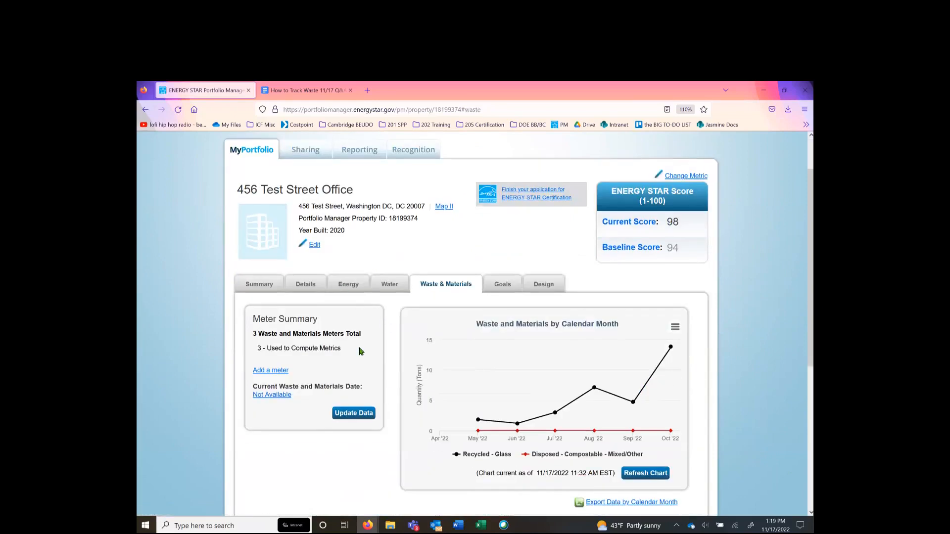
click(349, 285)
scroll(409, 427, down, 1)
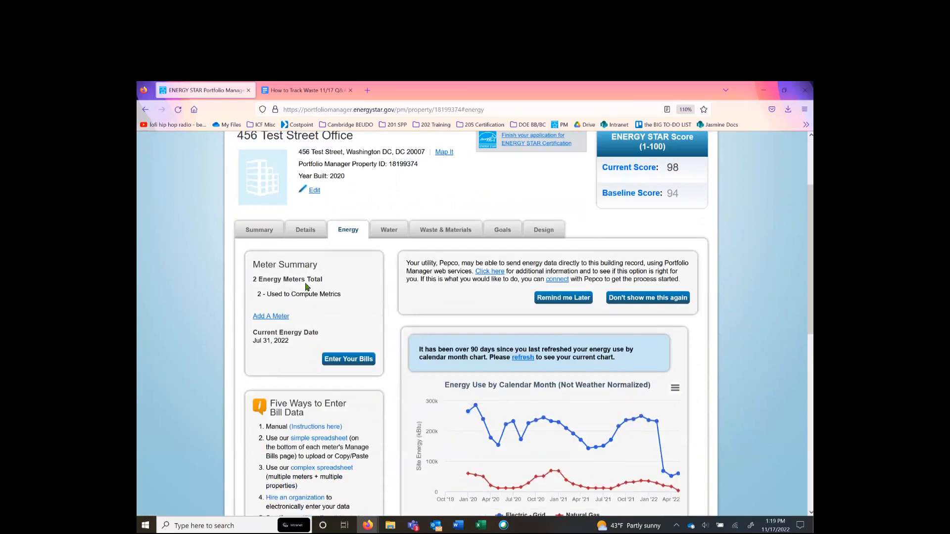
click(434, 234)
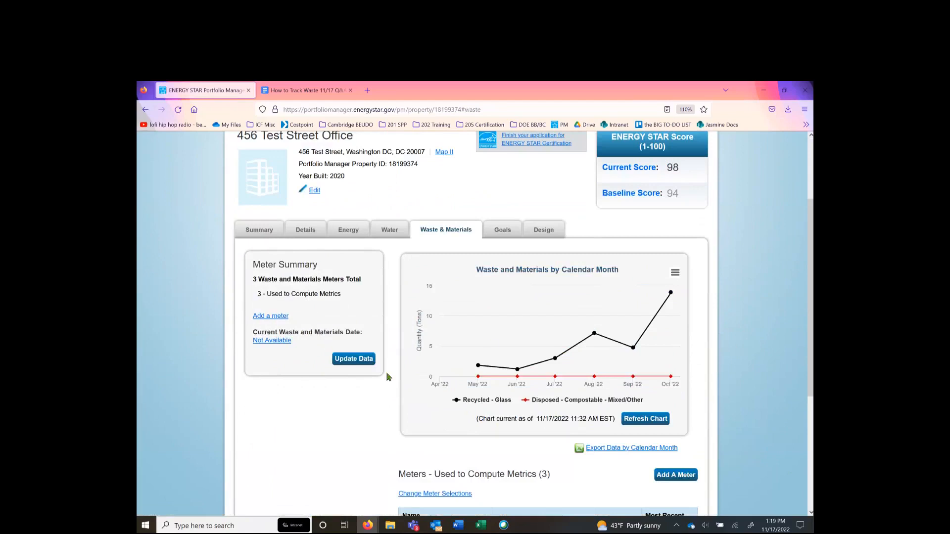
scroll(474, 368, down, 3)
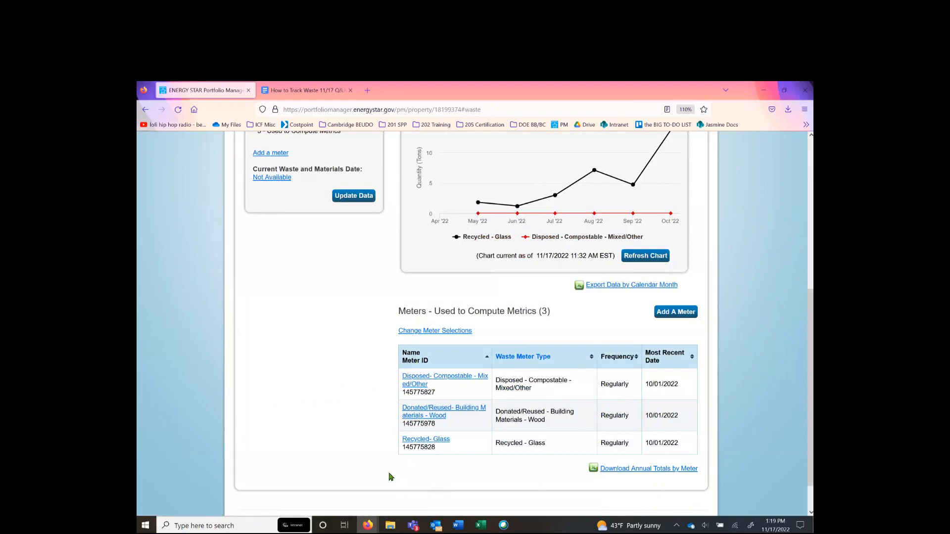
scroll(392, 476, up, 2)
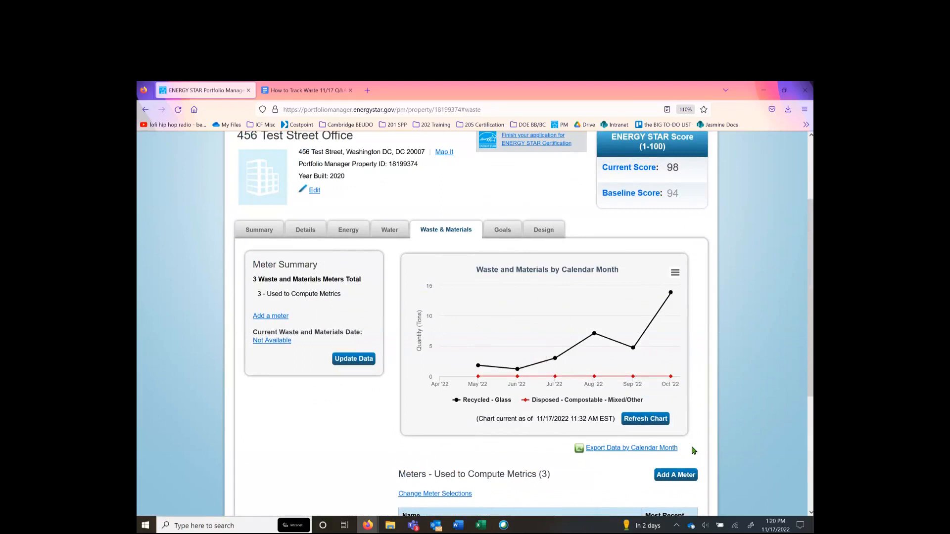
scroll(721, 443, up, 1)
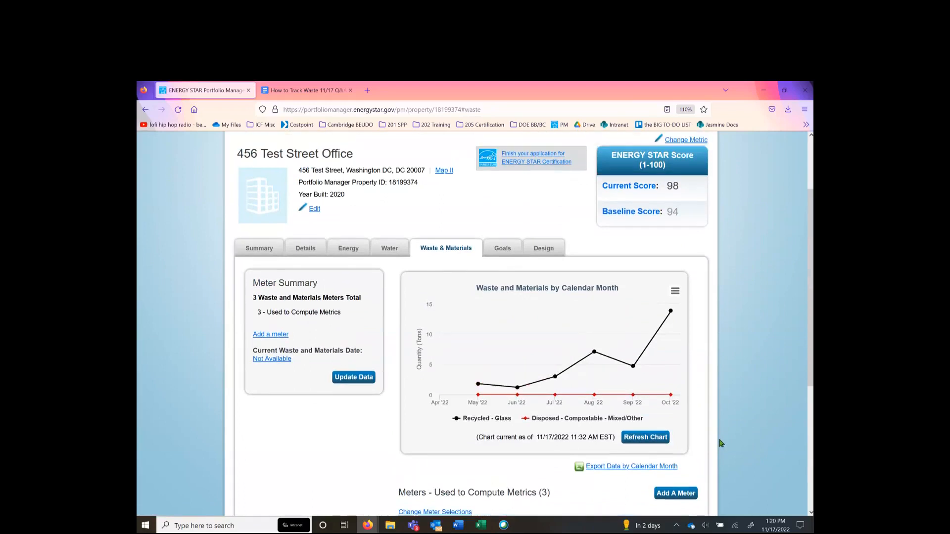
scroll(721, 443, up, 1)
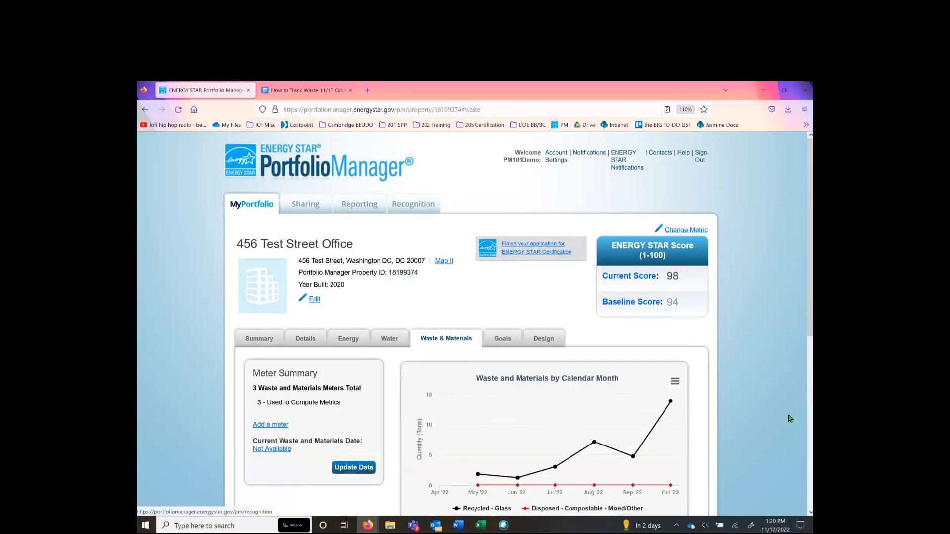
scroll(757, 446, down, 2)
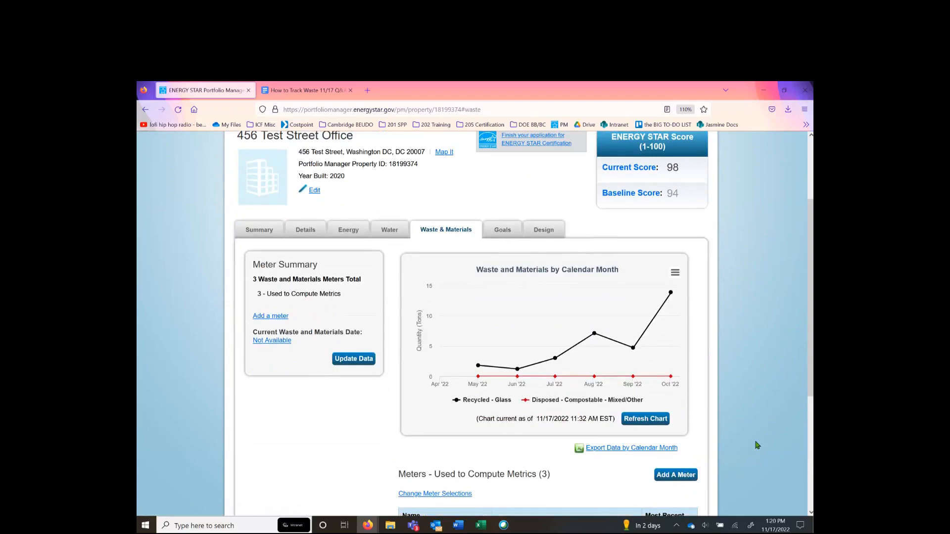
scroll(757, 445, up, 1)
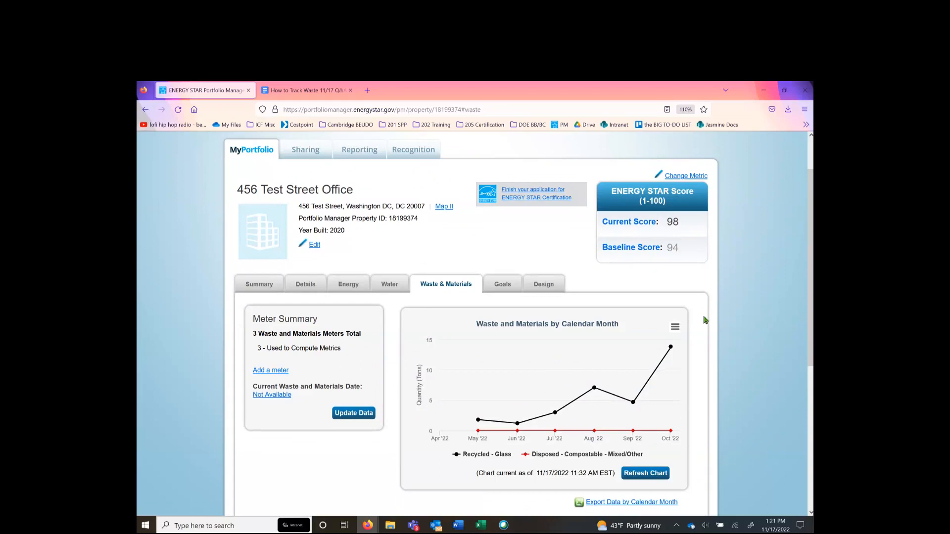
Start setting up a new waste meter for the property, with Trash as the first material tracked
scroll(706, 320, down, 4)
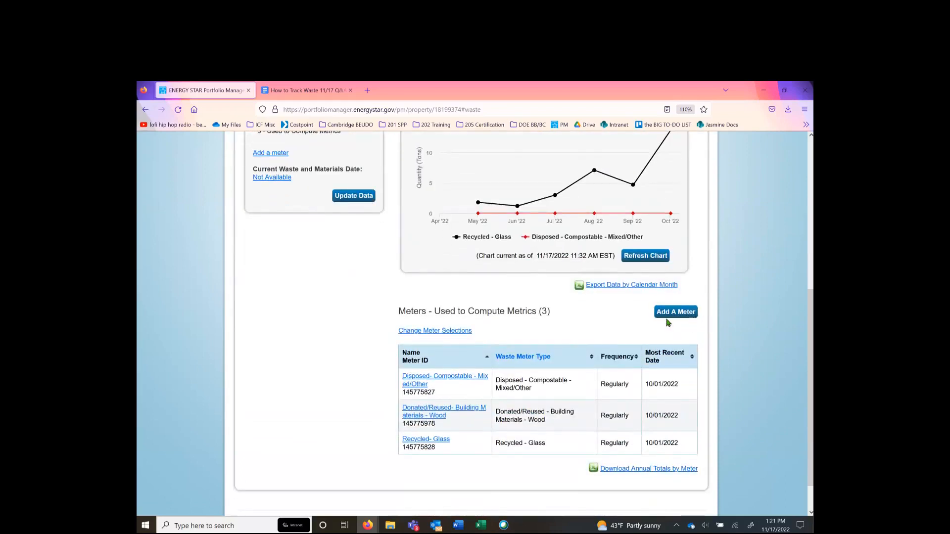
click(686, 313)
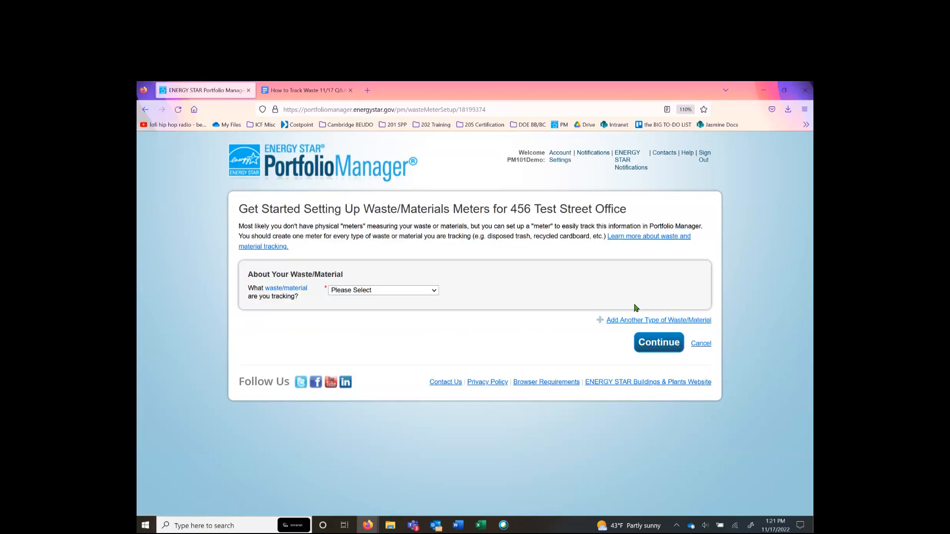
click(433, 292)
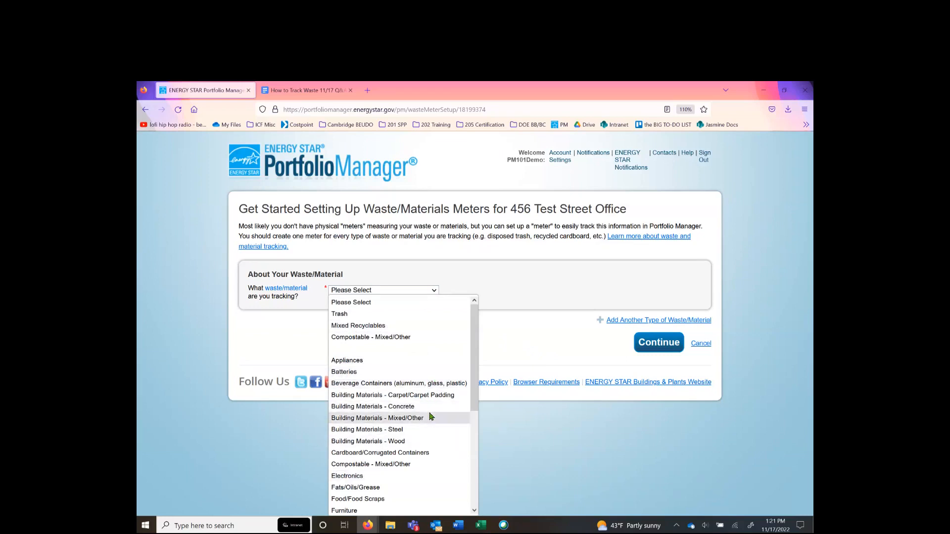
scroll(440, 430, down, 5)
scroll(438, 445, up, 5)
click(418, 312)
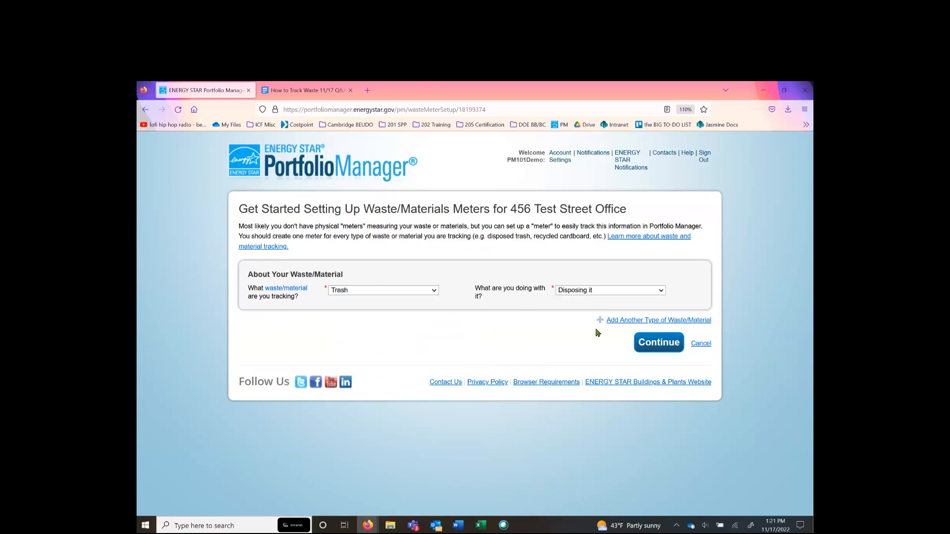
Add Mixed Recyclables as the second waste type and Compostable - Mixed/Other as the third
click(613, 321)
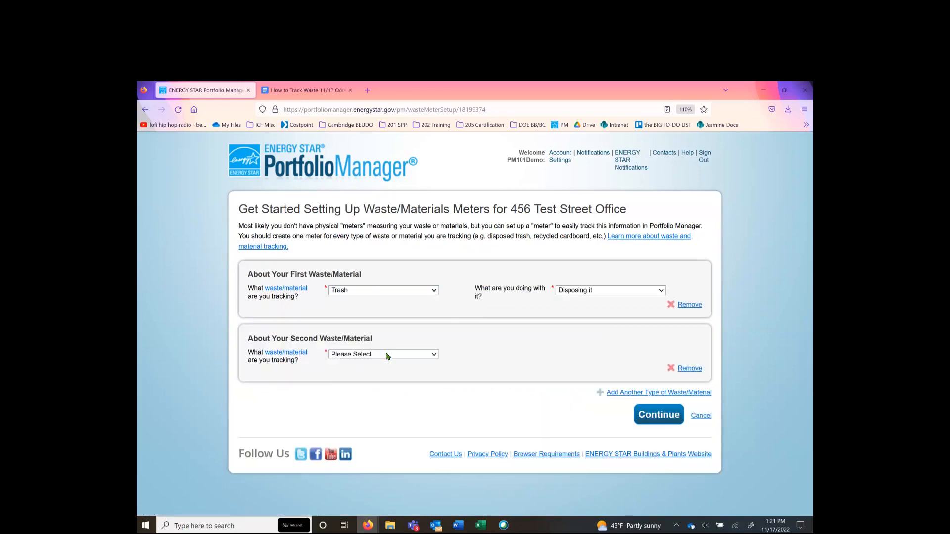
click(386, 355)
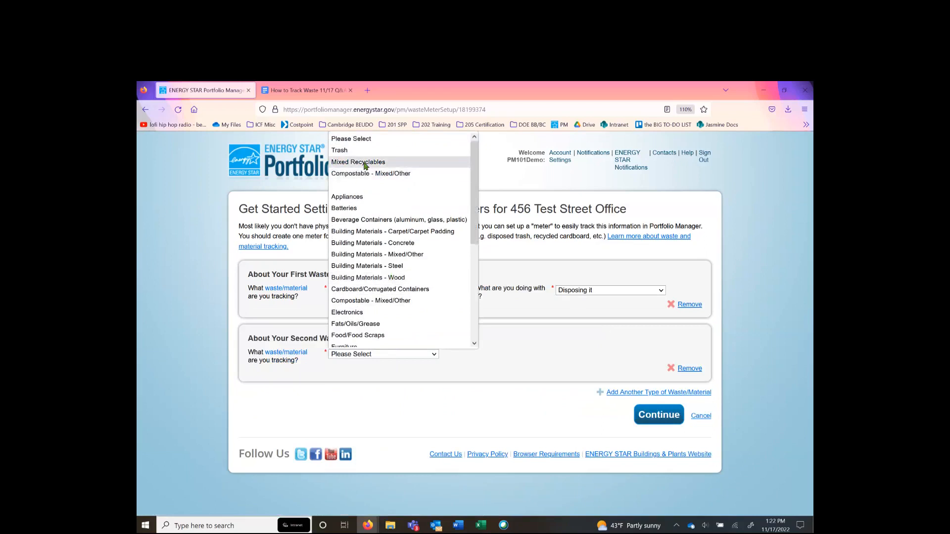
click(365, 163)
click(640, 393)
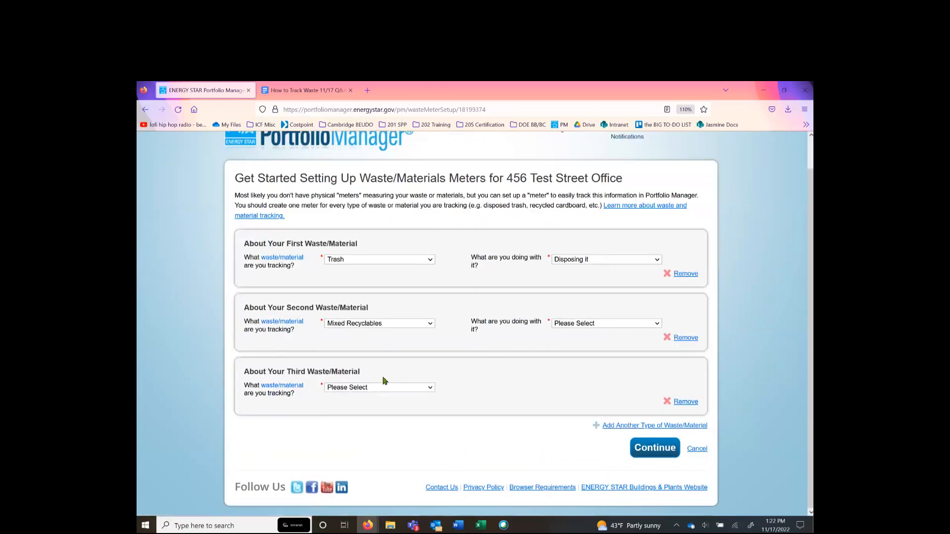
click(380, 388)
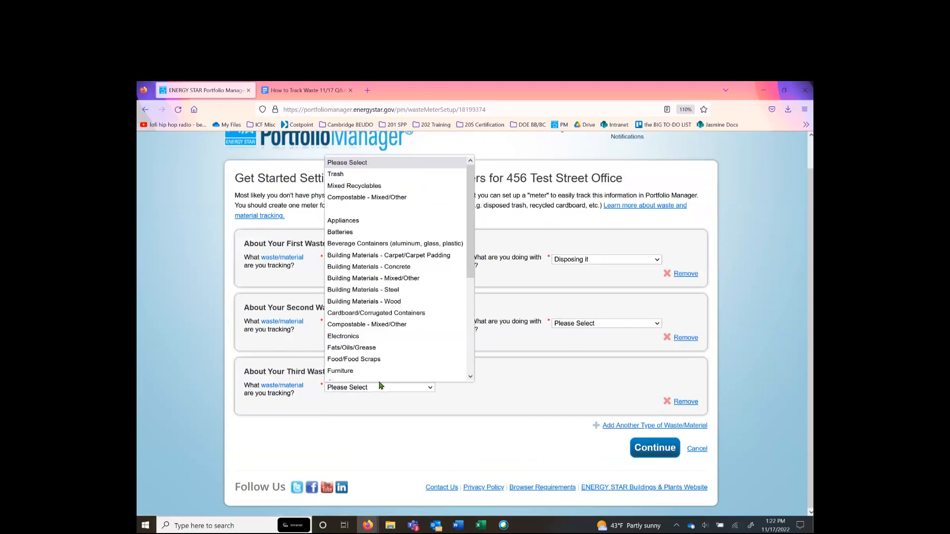
click(380, 200)
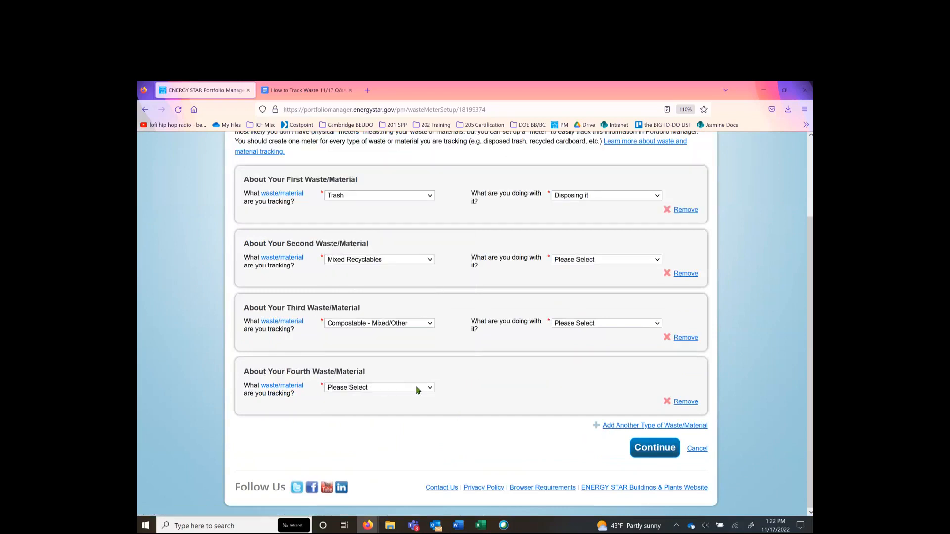
Choose Furniture as the fourth waste/material tracked
click(417, 388)
scroll(367, 283, down, 2)
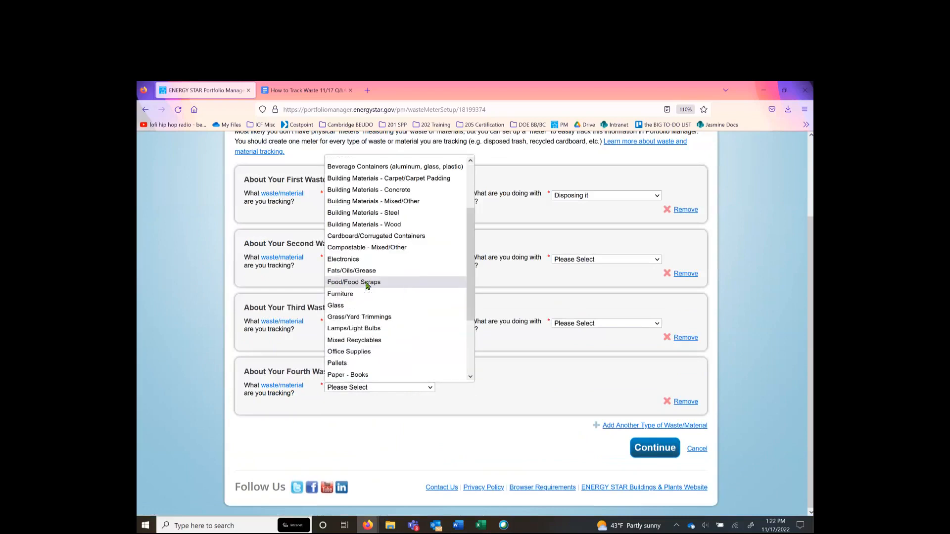
click(367, 296)
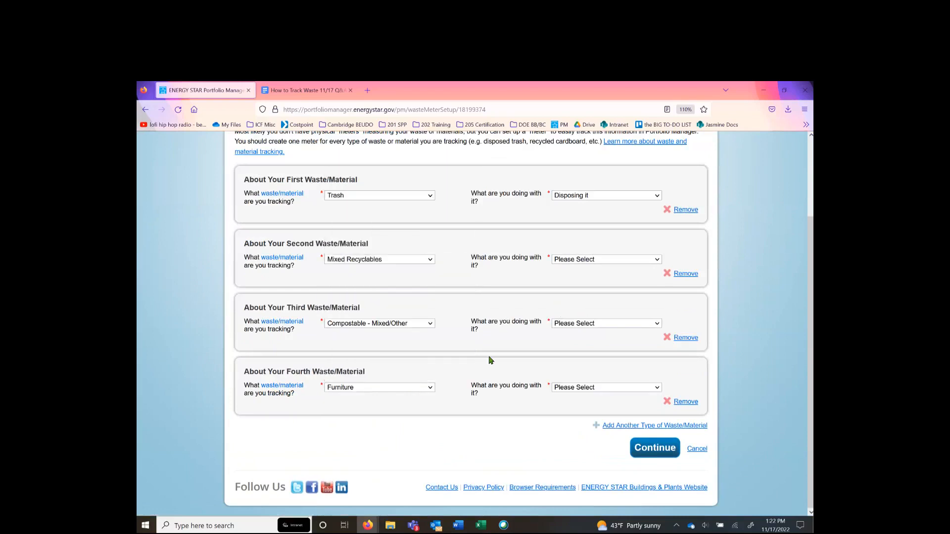
Keep Trash set to "Disposing it" and set the handling of Mixed Recyclables to "Recycling it"
scroll(488, 359, up, 2)
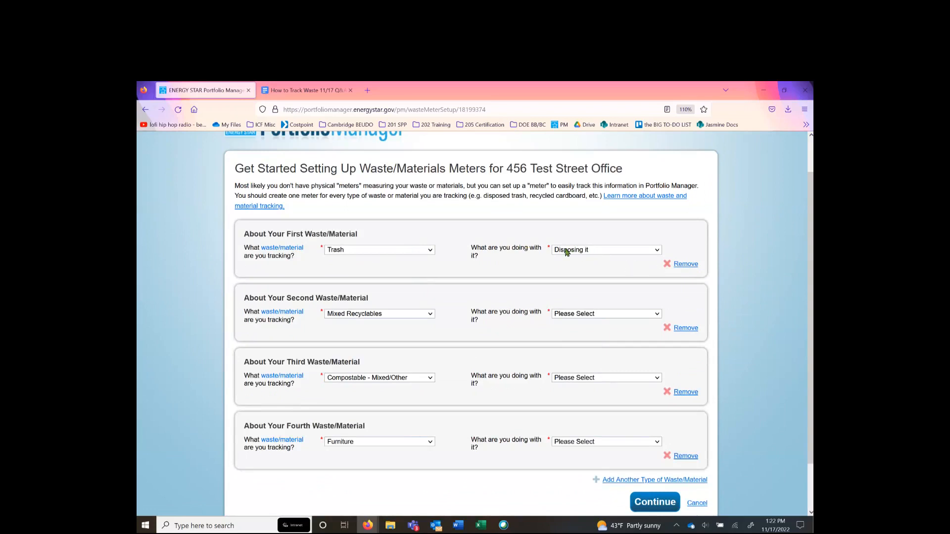
click(630, 253)
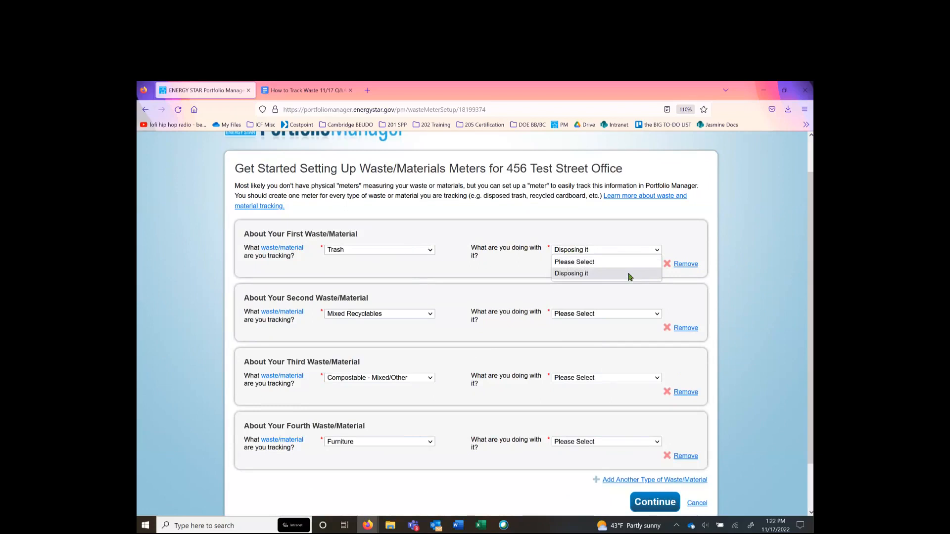
click(596, 274)
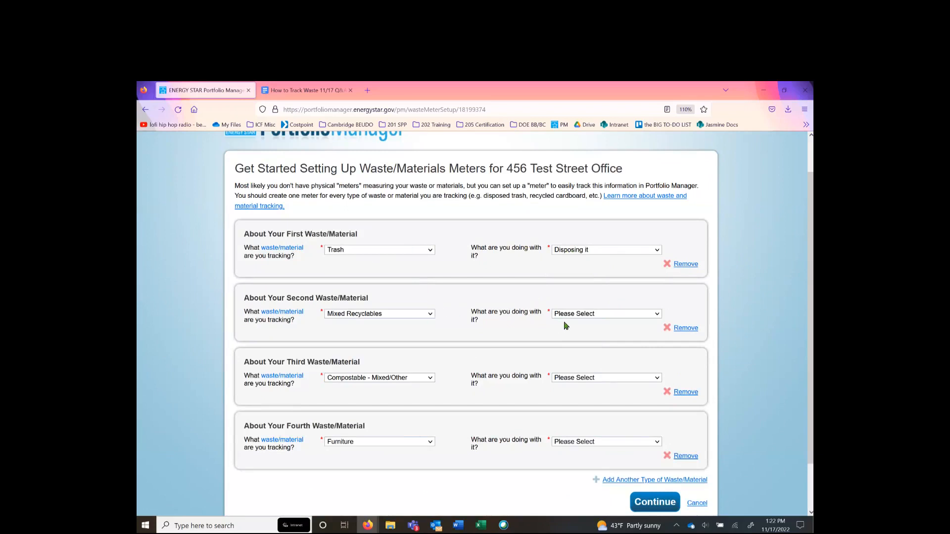
click(593, 315)
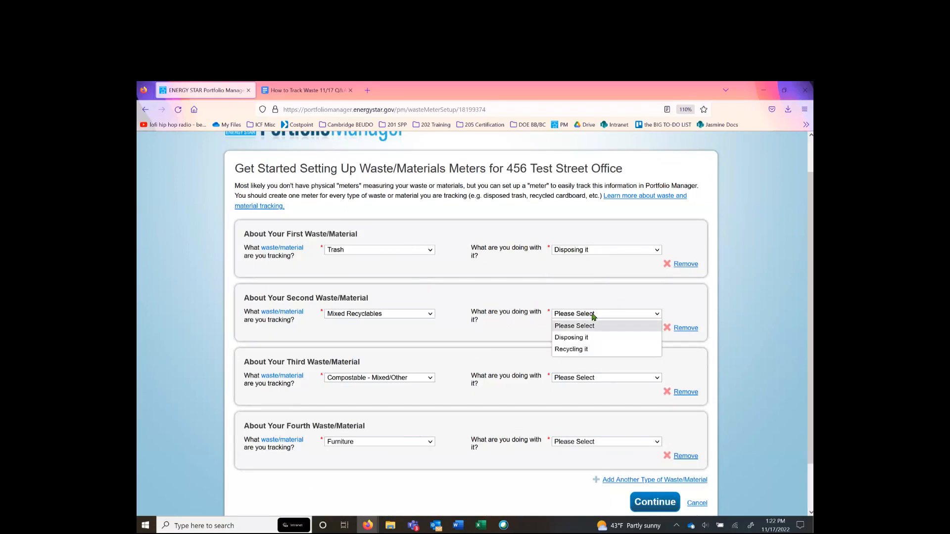
click(593, 350)
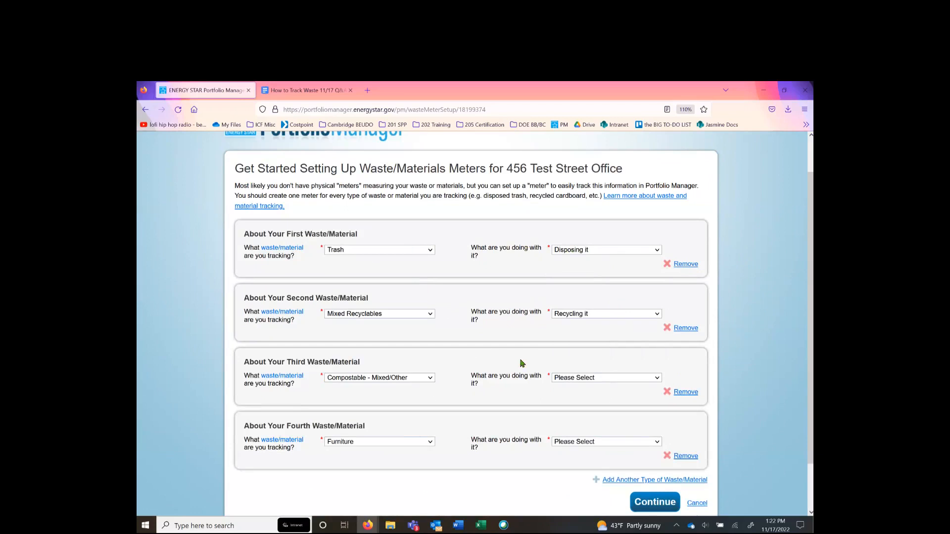
Set the handling of Compostable - Mixed/Other to "Composting it" and of Furniture to "Donating/Reusing it"
scroll(521, 363, down, 2)
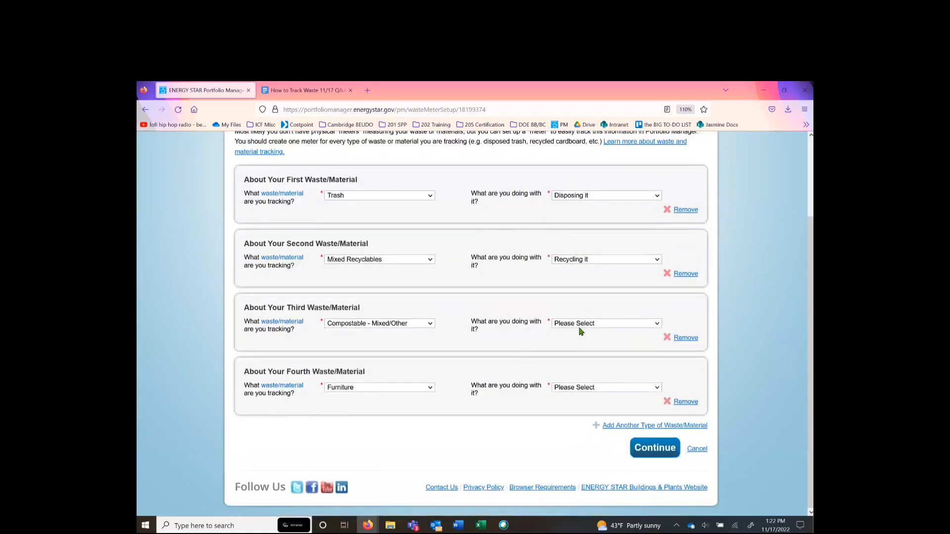
click(585, 328)
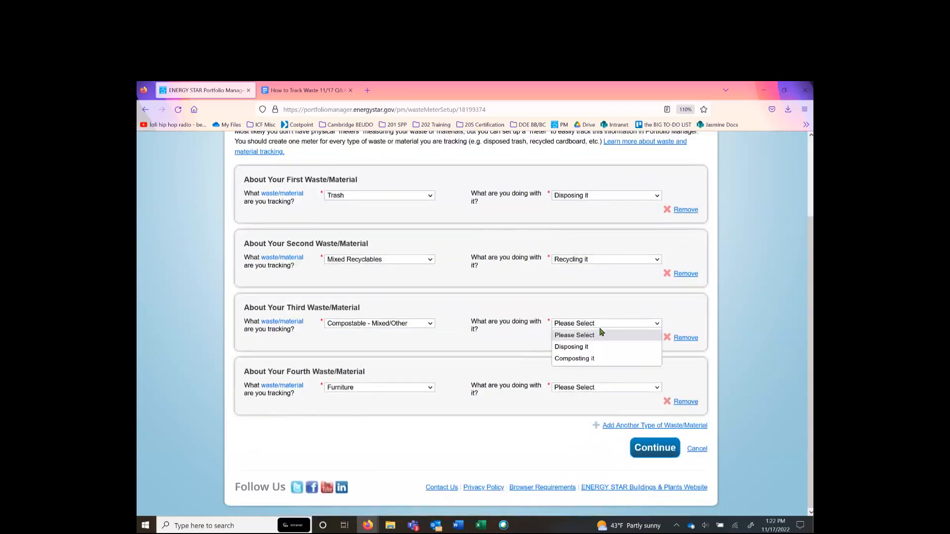
click(614, 361)
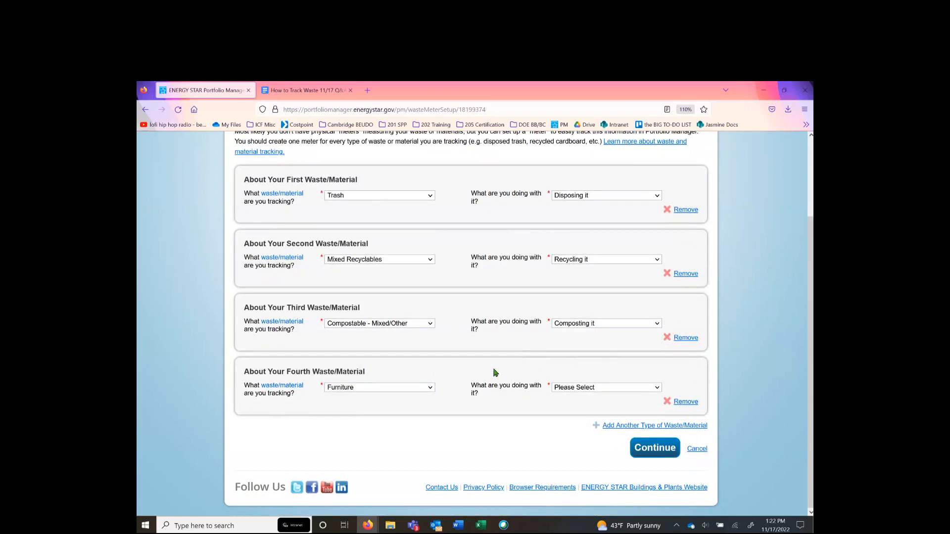
click(613, 391)
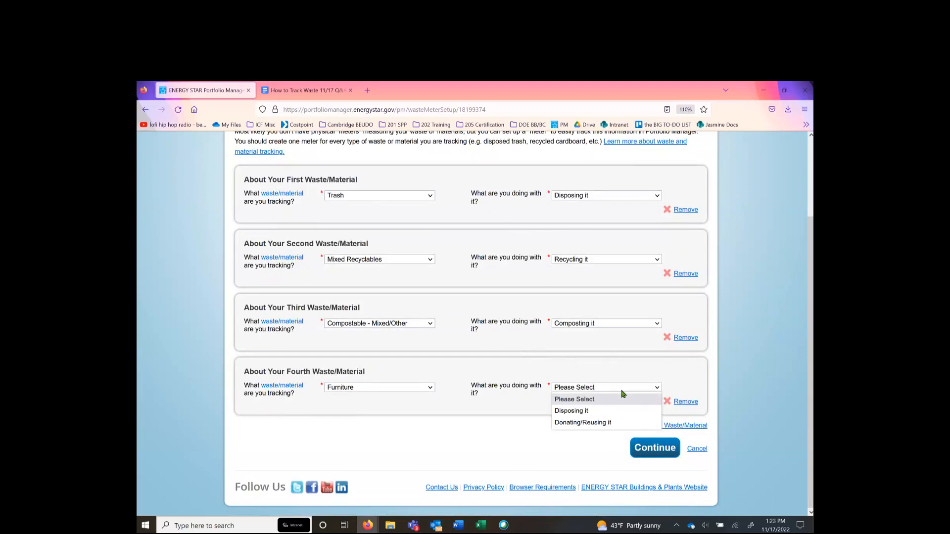
click(616, 424)
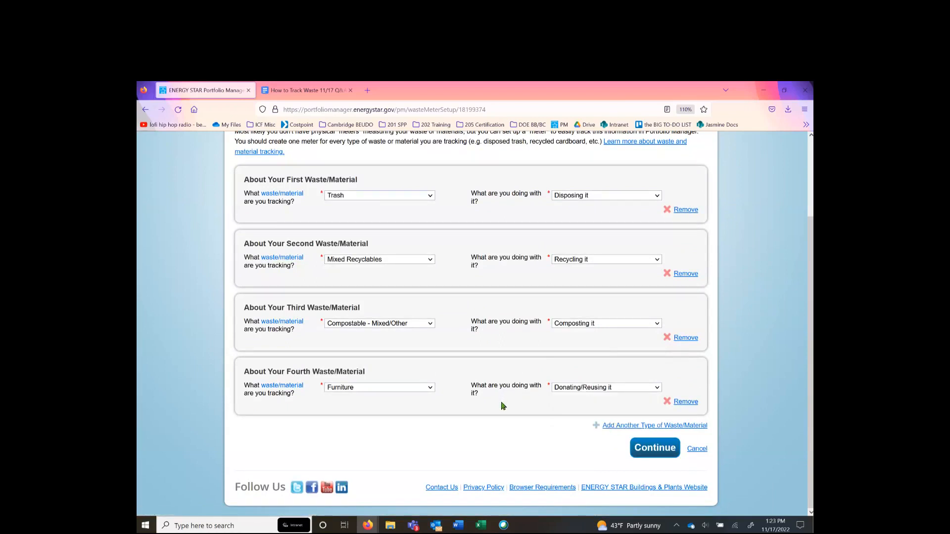
Review the four waste types with their handling choices and continue to the meter details
scroll(503, 403, up, 2)
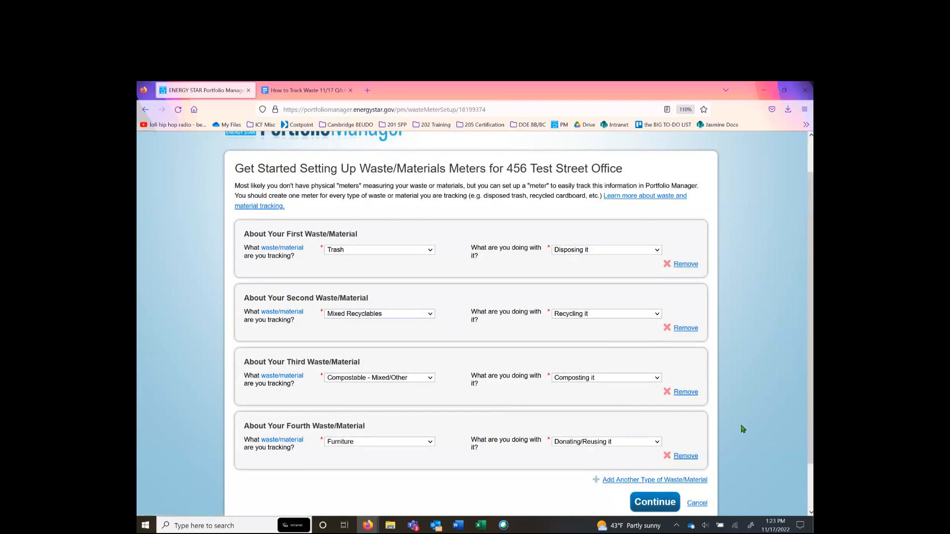
scroll(743, 428, down, 1)
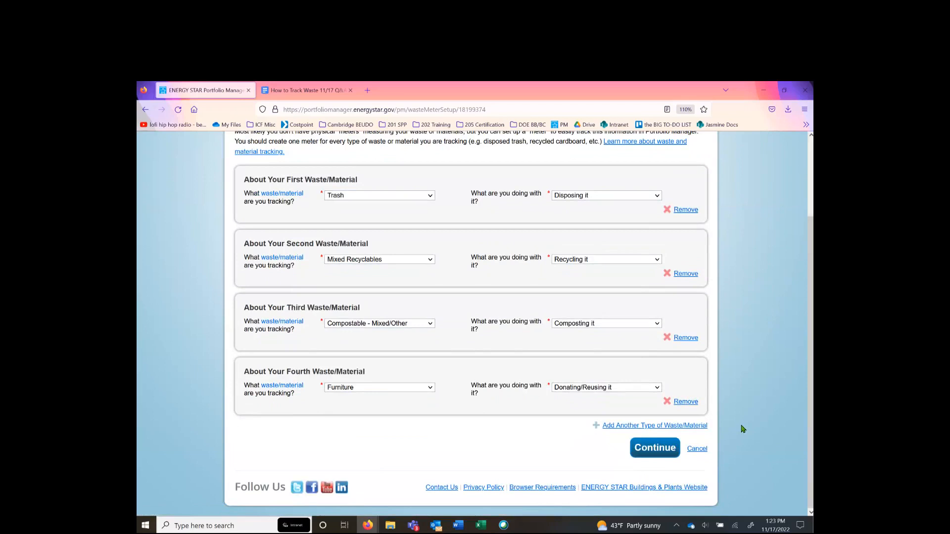
click(652, 450)
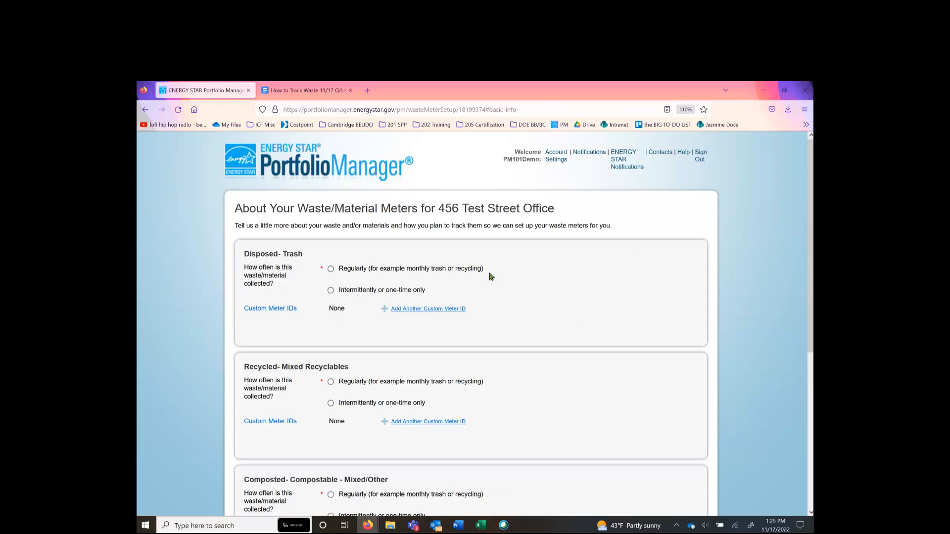
Set the Disposed - Trash meter to regular collection, tracked by known weight or volume in Pounds
click(393, 268)
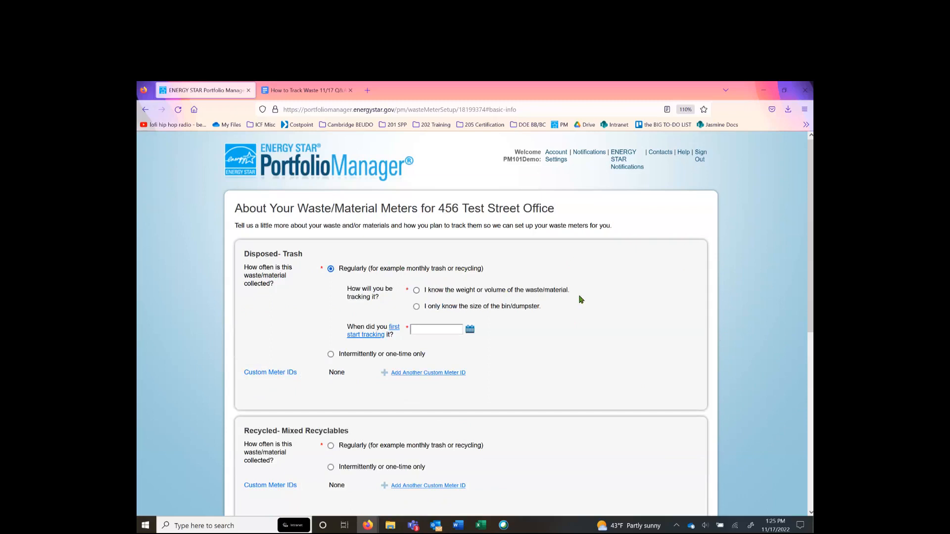
click(556, 292)
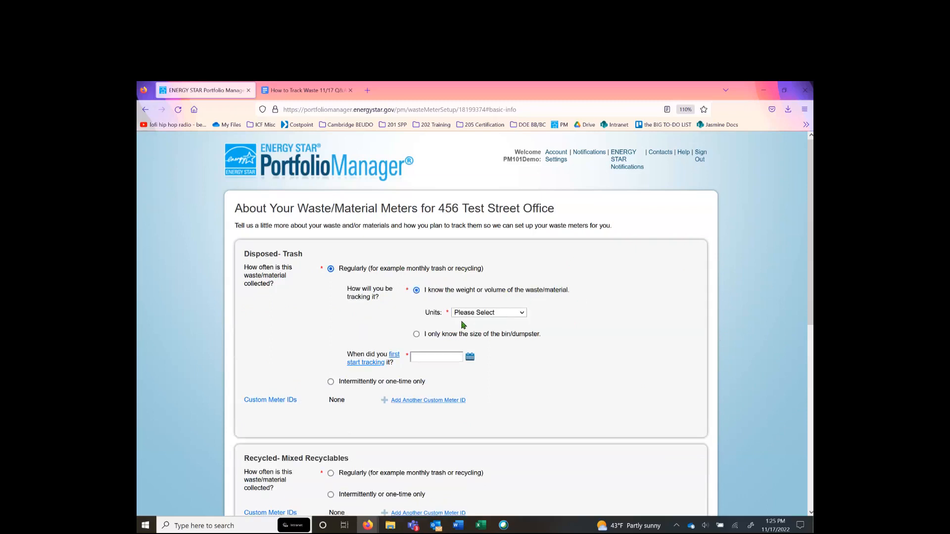
click(508, 313)
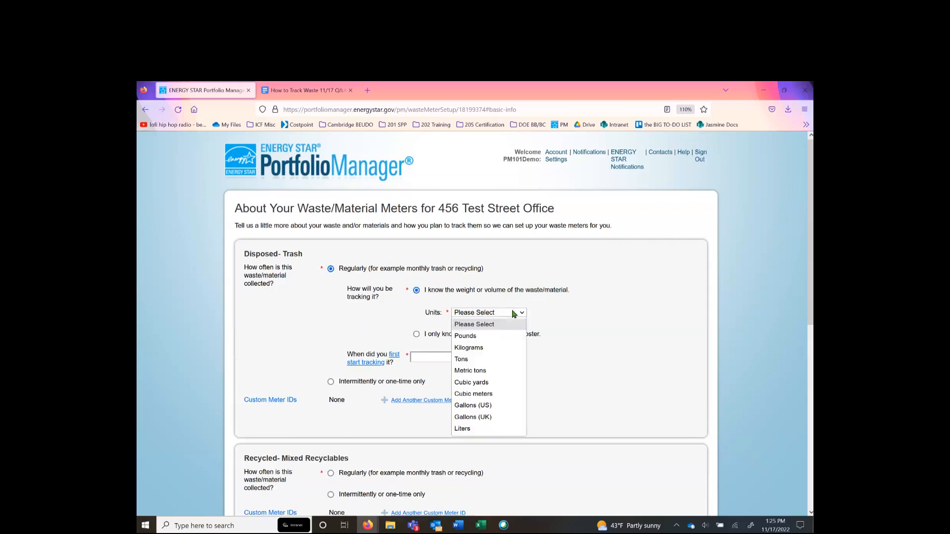
click(493, 337)
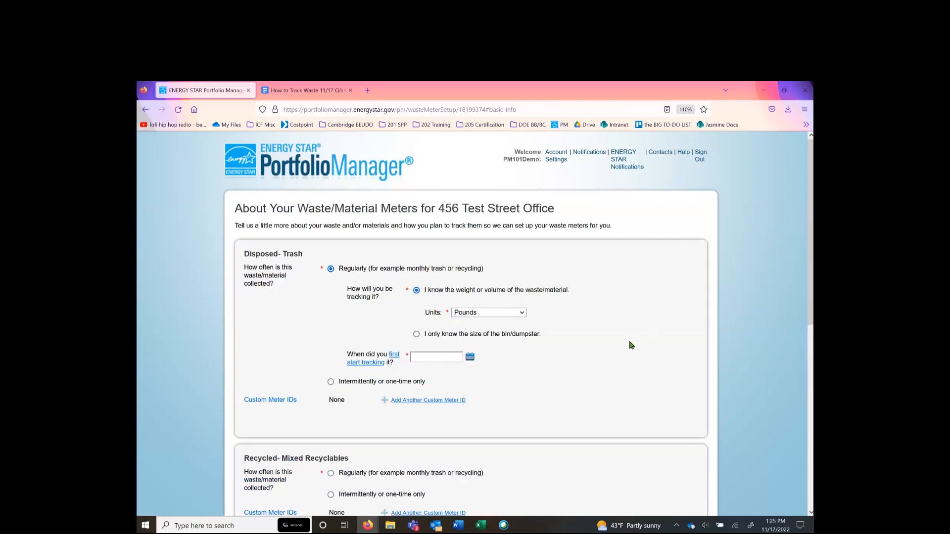
Enter 06/01/2022 as the date tracking first started for the Disposed - Trash meter
click(448, 358)
text(/1/20200)
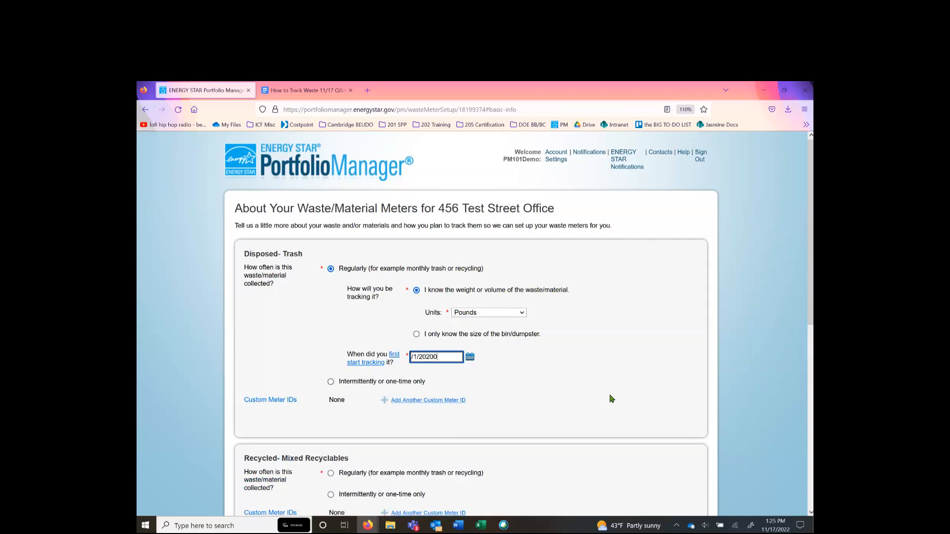
key(BackSpace)
key(BackSpace)
text(2)
click(413, 356)
key(BackSpace)
text(6)
Try intermittent or one-time collection for the Trash meter, return it to regular collection, and reselect Pounds as its units
click(505, 382)
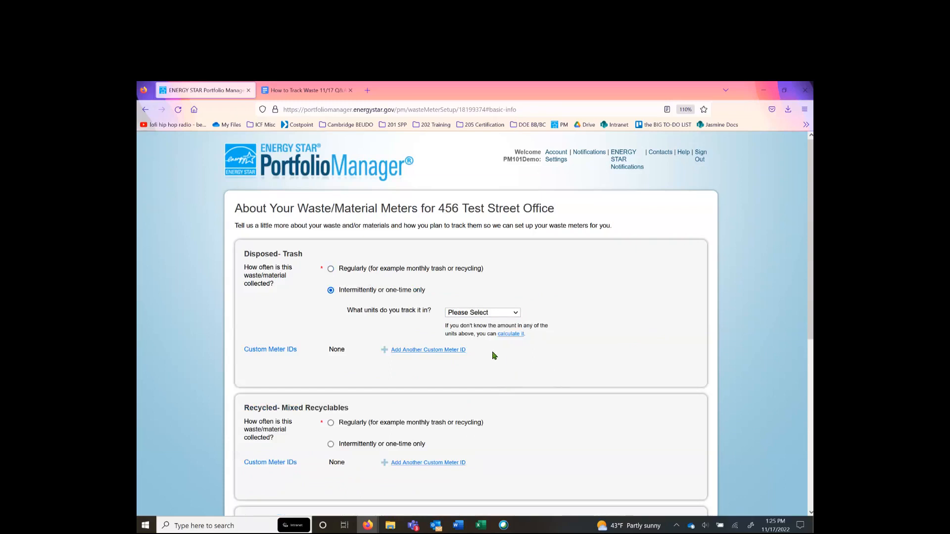
click(422, 268)
scroll(563, 385, down, 2)
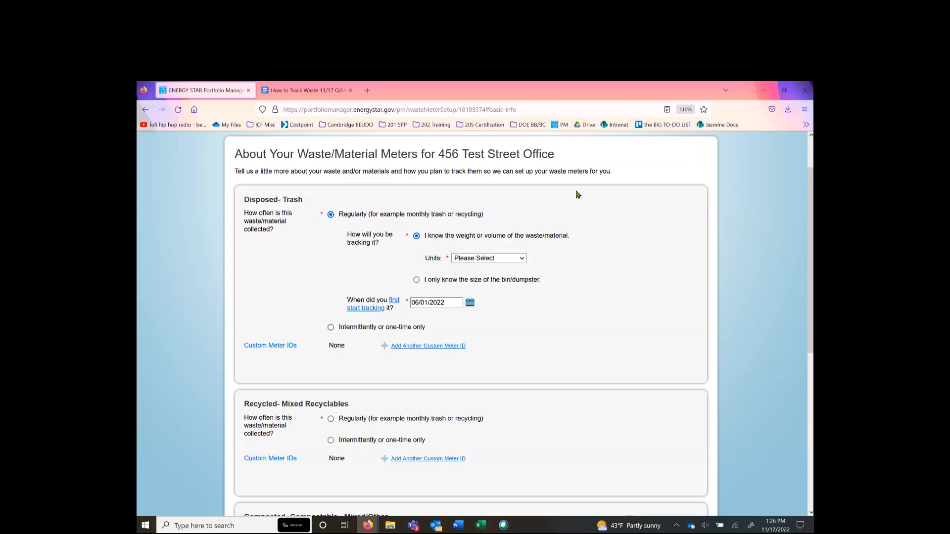
click(492, 260)
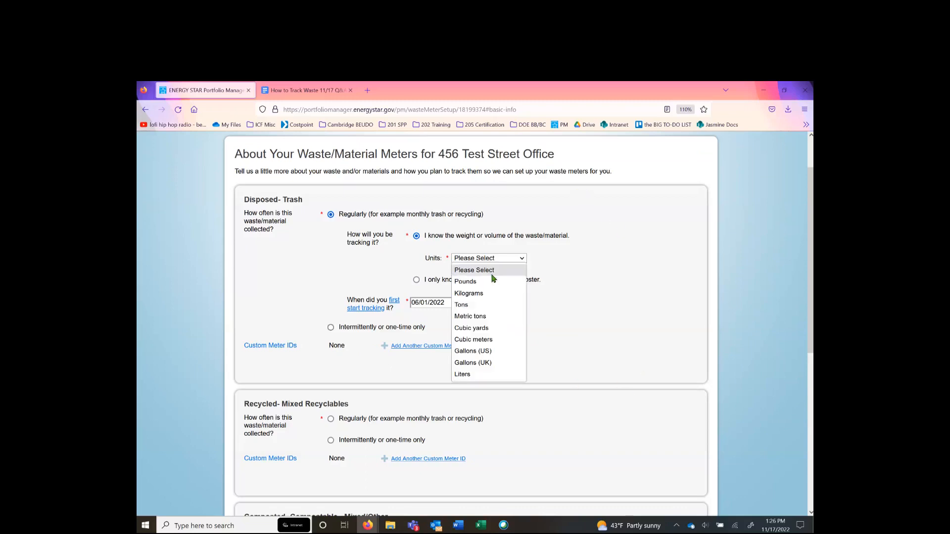
click(493, 280)
Set the Recycled - Mixed Recyclables meter to regular collection tracked by bin/dumpster size, with a container size of 5 cubic yards
scroll(578, 292, down, 3)
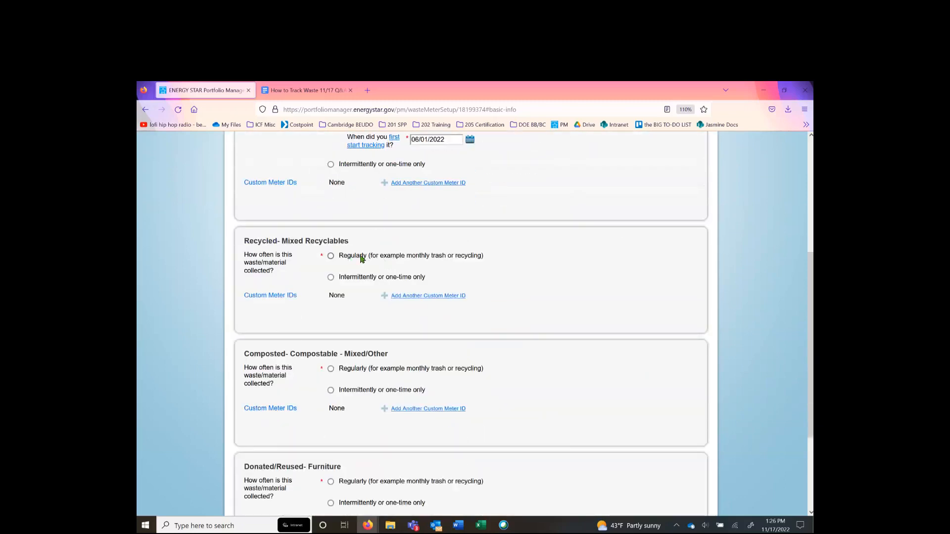
click(361, 257)
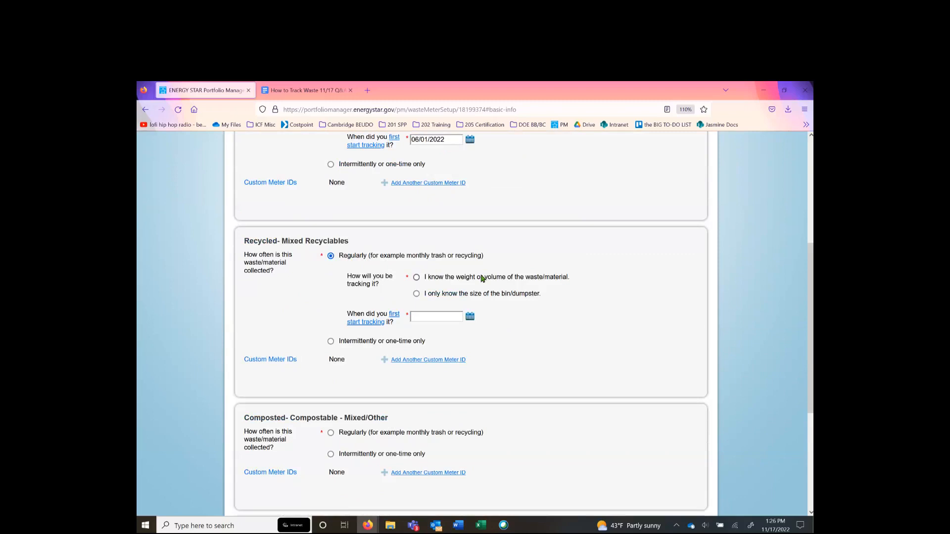
click(511, 295)
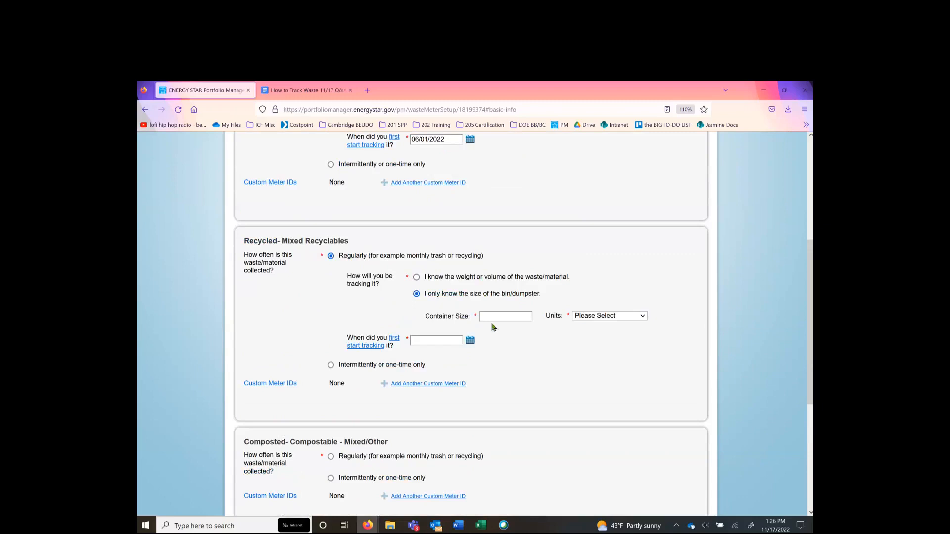
click(515, 317)
click(619, 316)
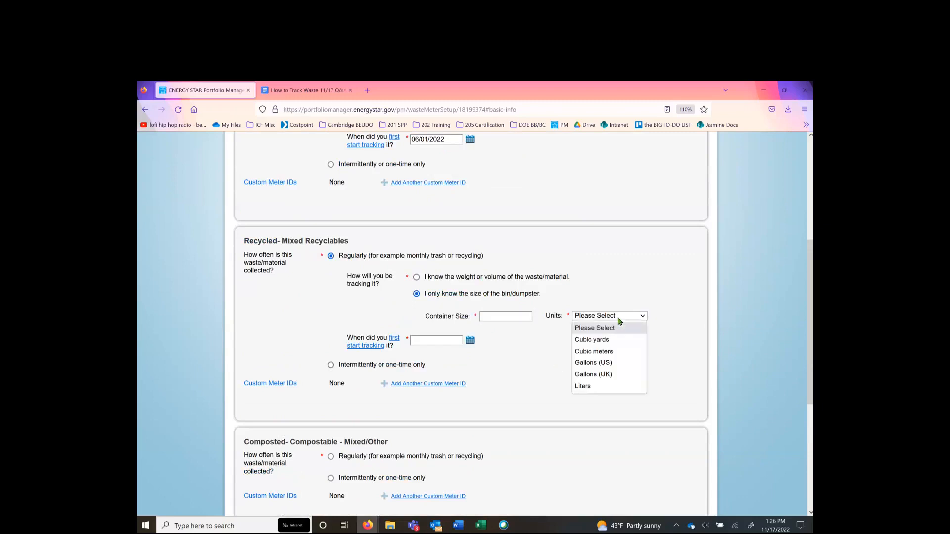
click(618, 337)
click(507, 315)
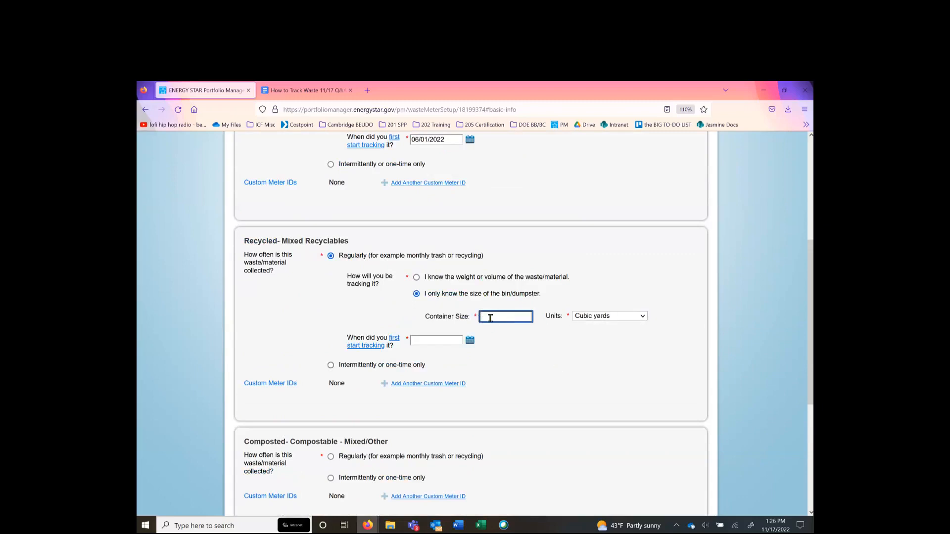
text(5)
Enter 06/01/2022 as the date tracking first started for the Mixed Recyclables meter
key(Tab)
text(6/01/2022)
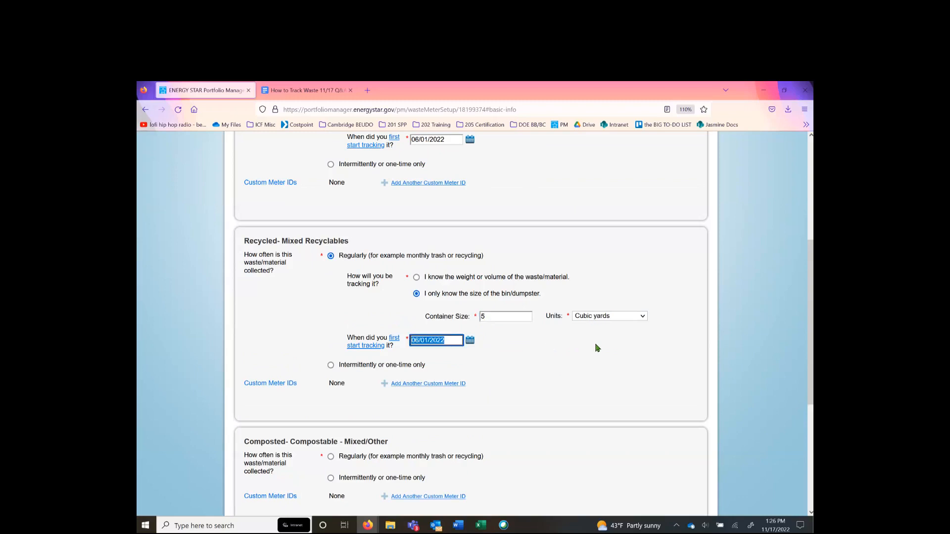
click(597, 348)
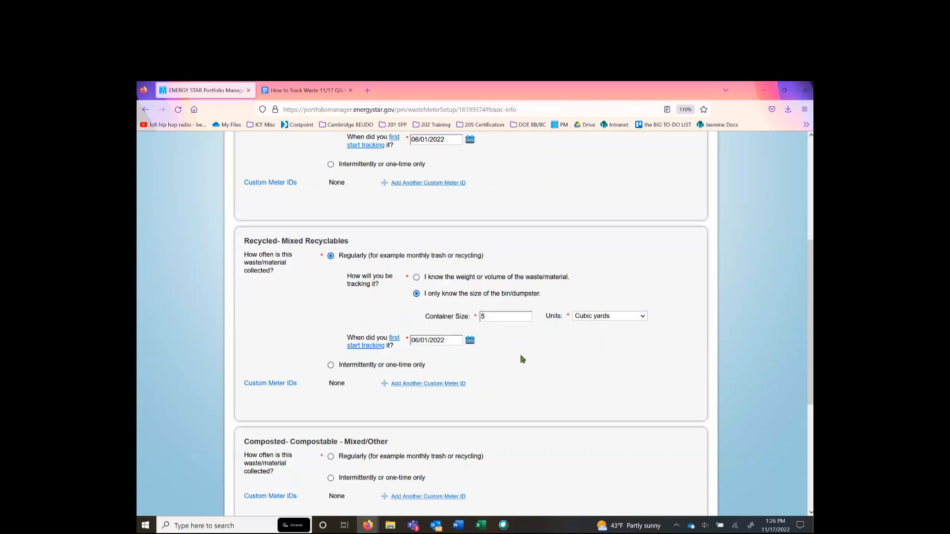
Set the Composted - Compostable - Mixed/Other meter to regular collection, tracked by known weight or volume in Tons
scroll(523, 358, down, 2)
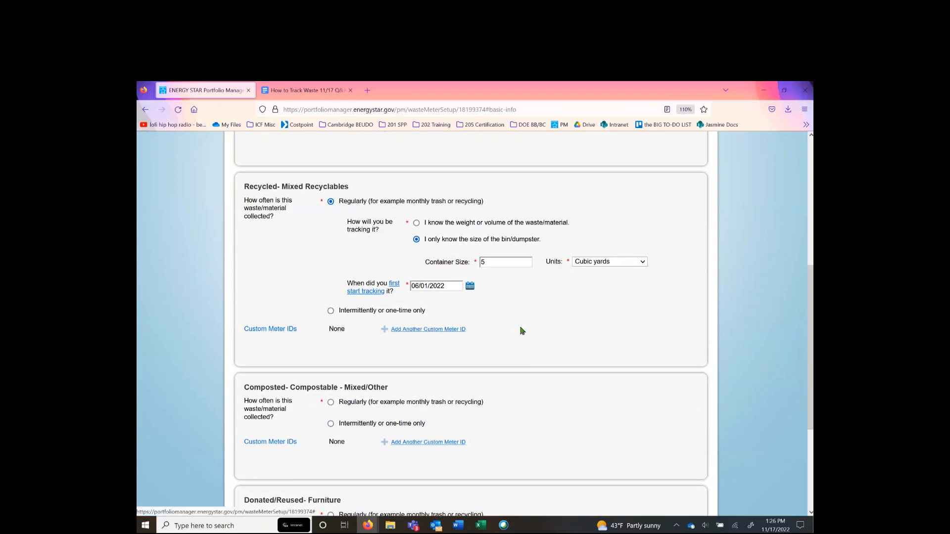
scroll(549, 333, up, 4)
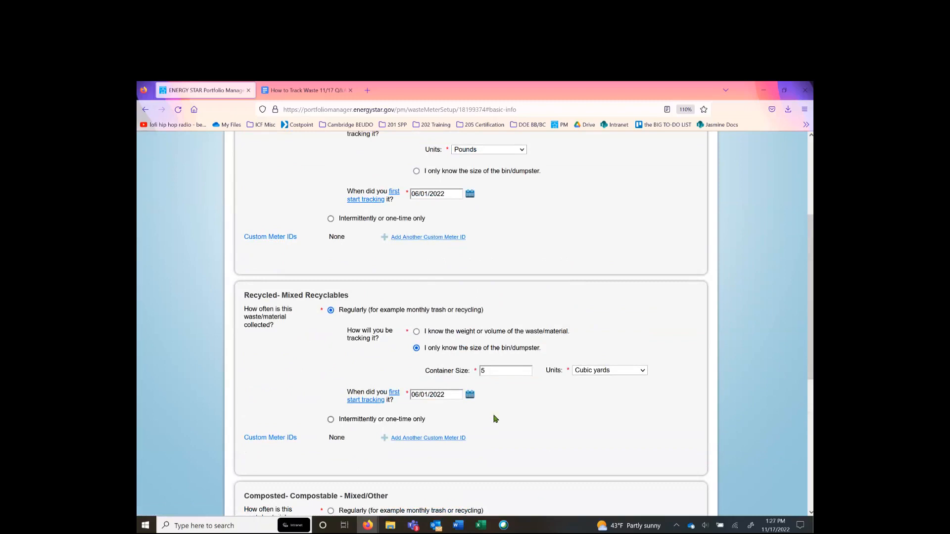
scroll(495, 419, down, 3)
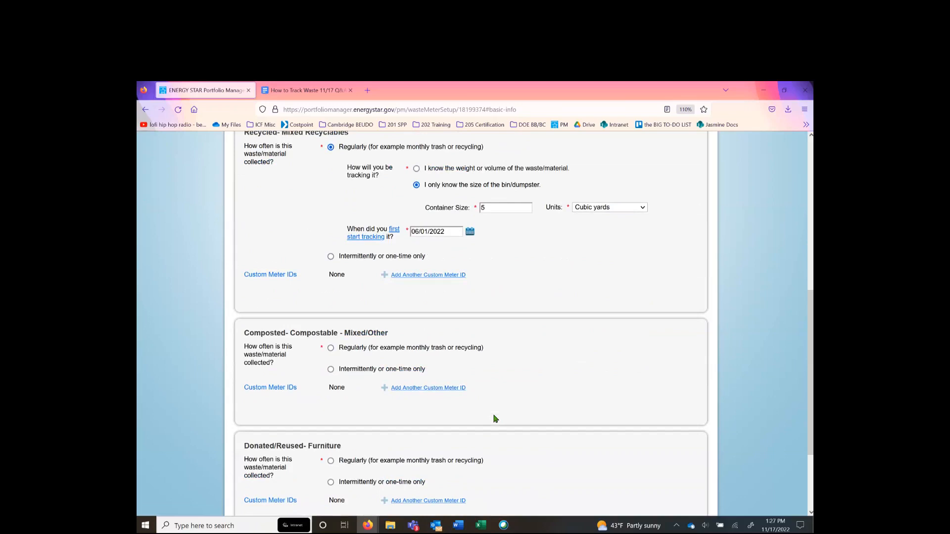
scroll(496, 418, down, 2)
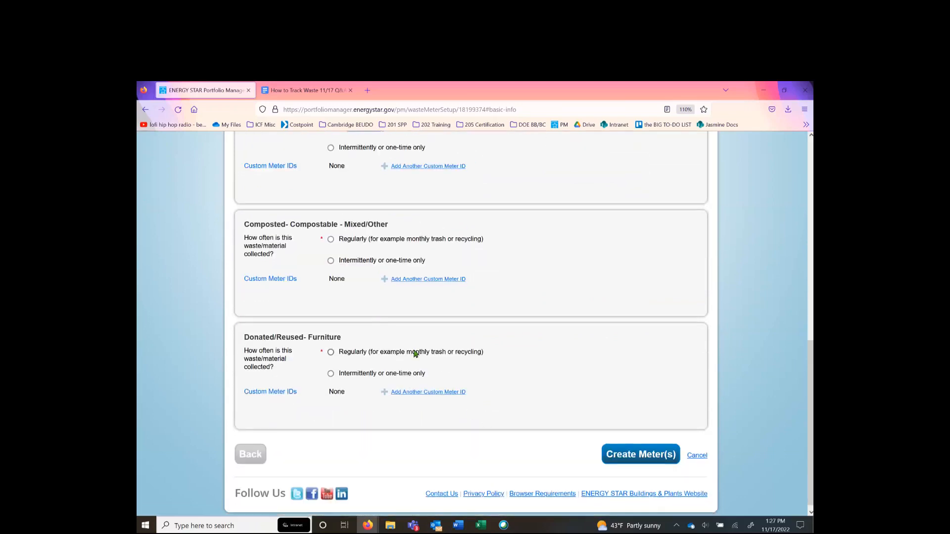
click(369, 241)
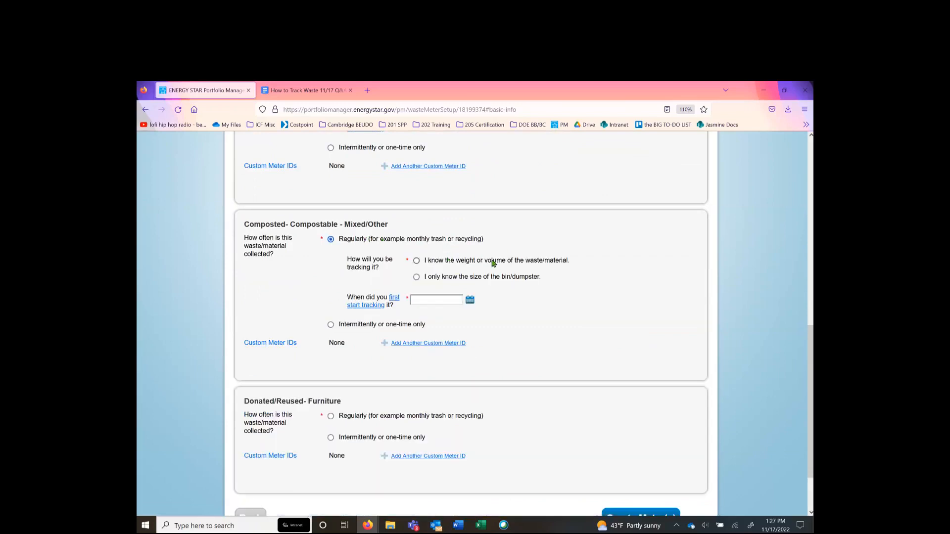
click(469, 264)
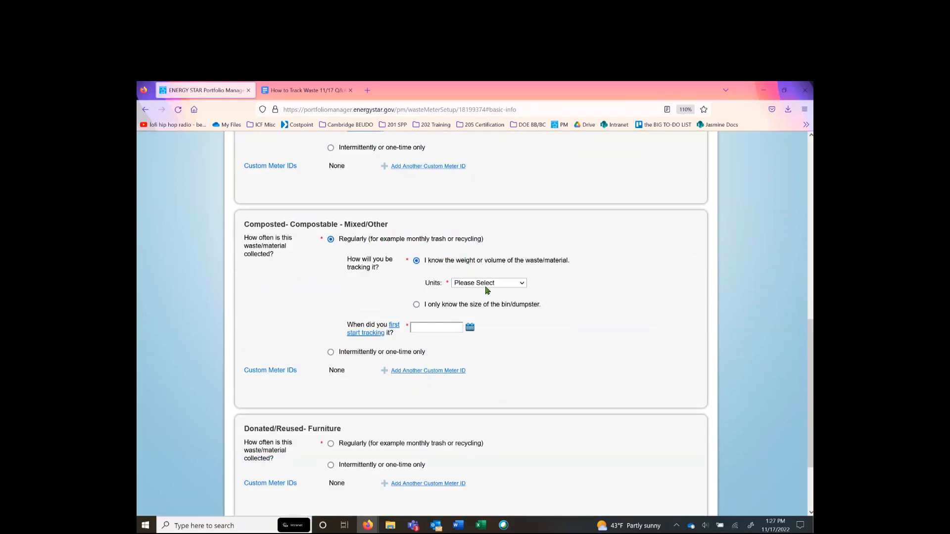
click(487, 285)
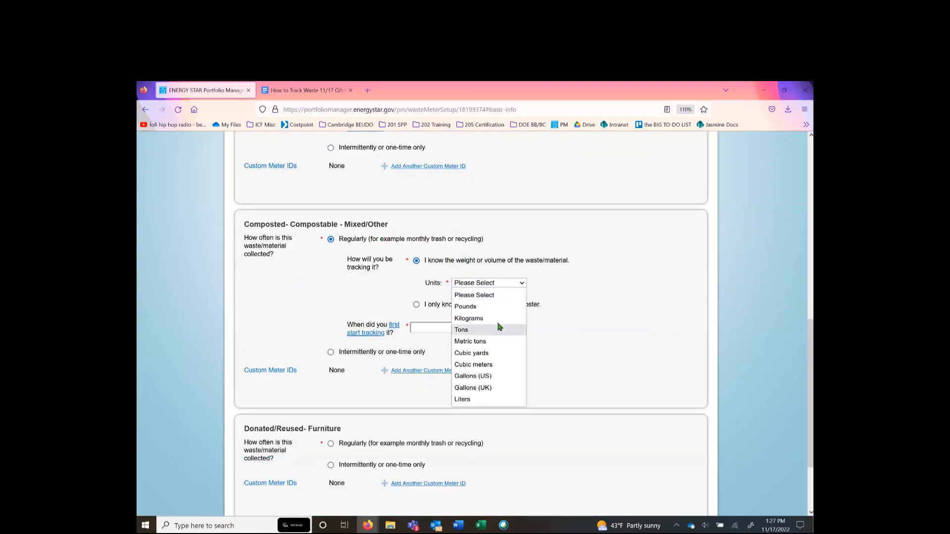
click(499, 330)
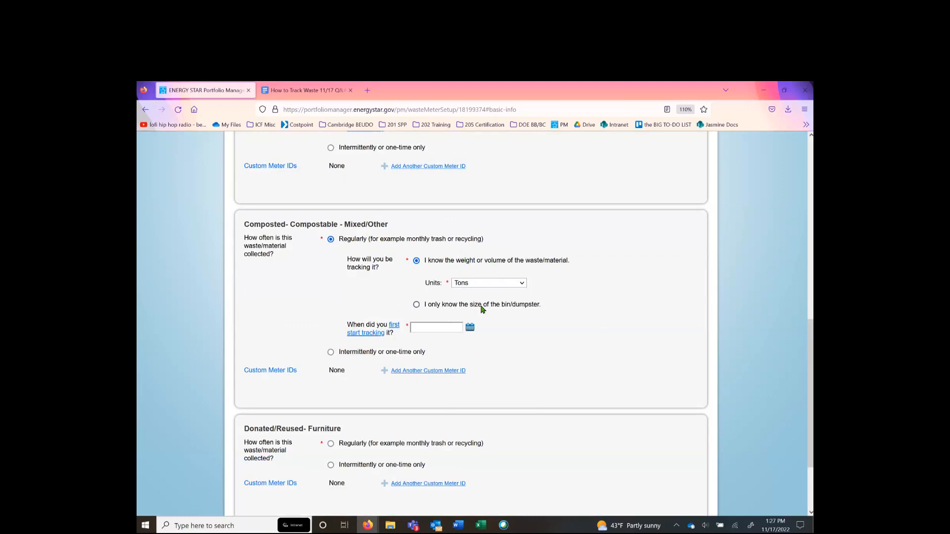
Enter 06/01/2022 as the date tracking first started for the Composted meter
click(448, 326)
text(6/14/2022)
click(420, 327)
key(Delete)
click(515, 345)
Set the Donated/Reused - Furniture meter to intermittent or one-time collection, tracked in Tons
scroll(532, 325, down, 2)
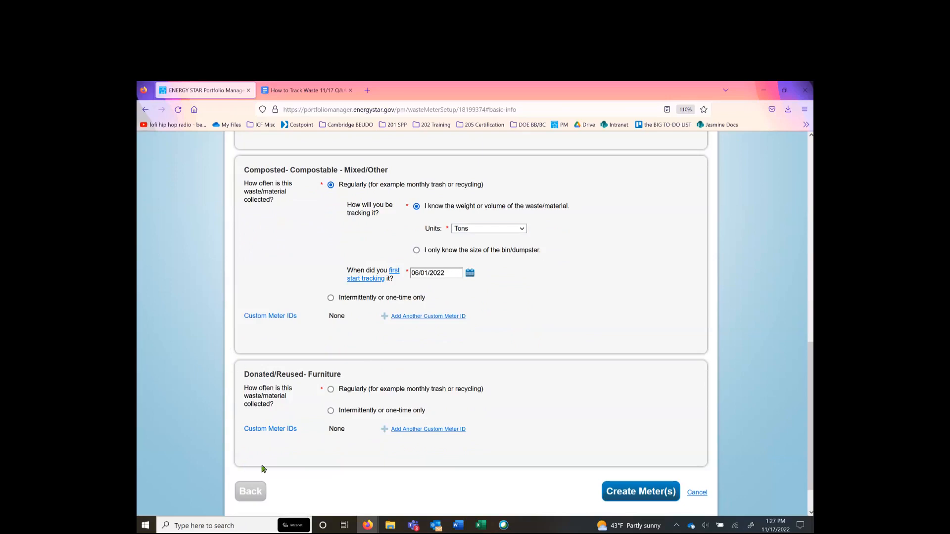
click(353, 411)
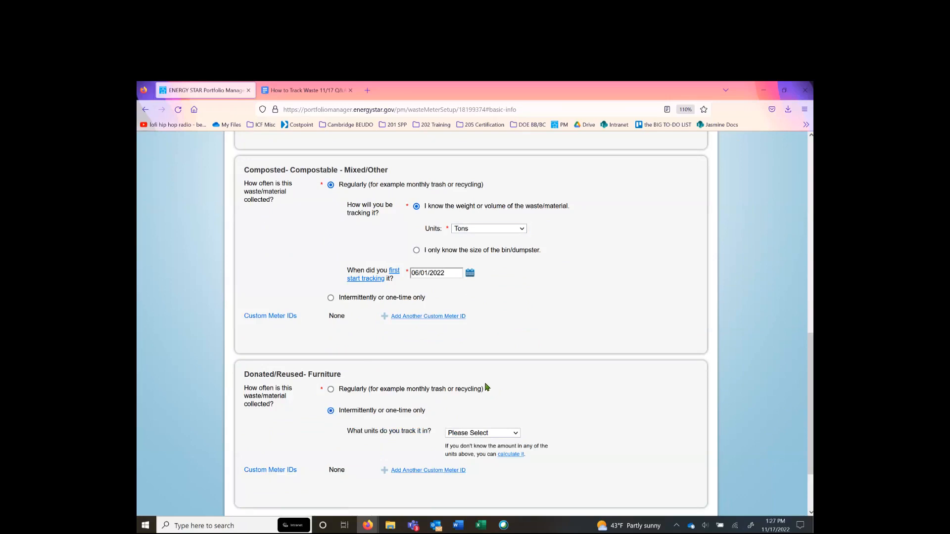
click(487, 434)
click(500, 481)
scroll(570, 385, down, 3)
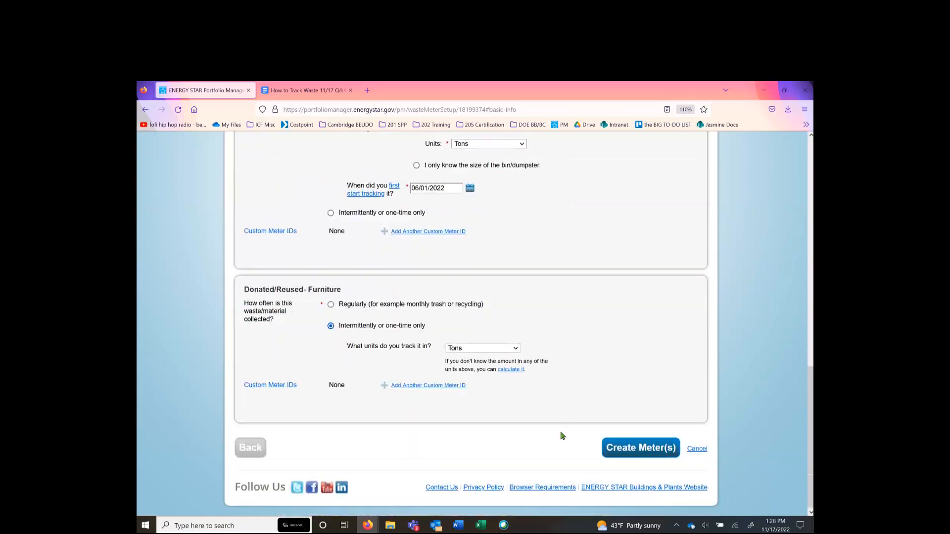
scroll(635, 372, up, 10)
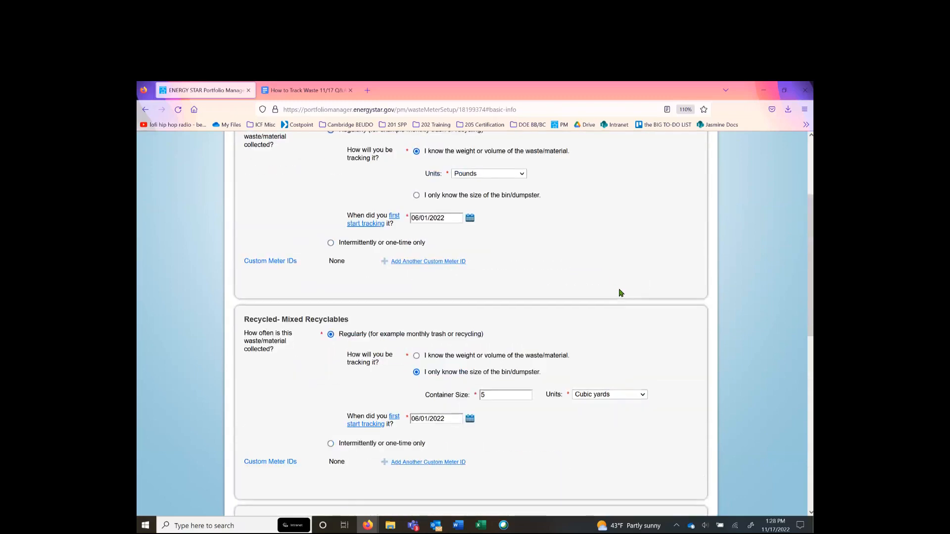
Review the settings of the four waste and material meters and create the meters
scroll(619, 292, up, 1)
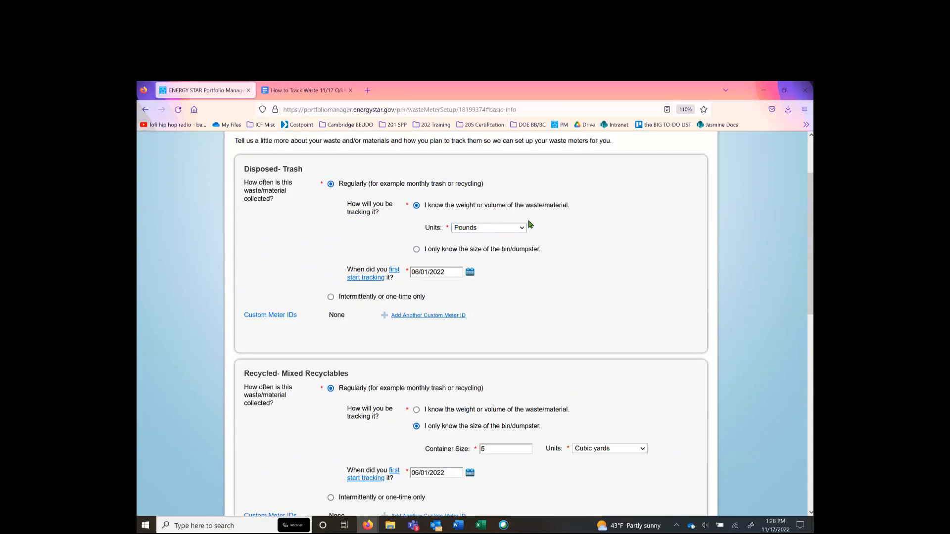
scroll(616, 325, down, 10)
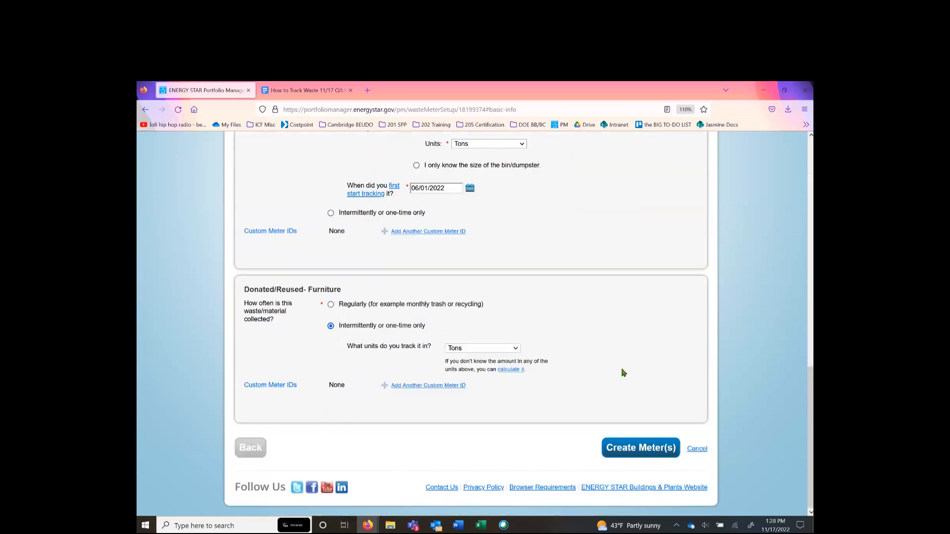
click(657, 452)
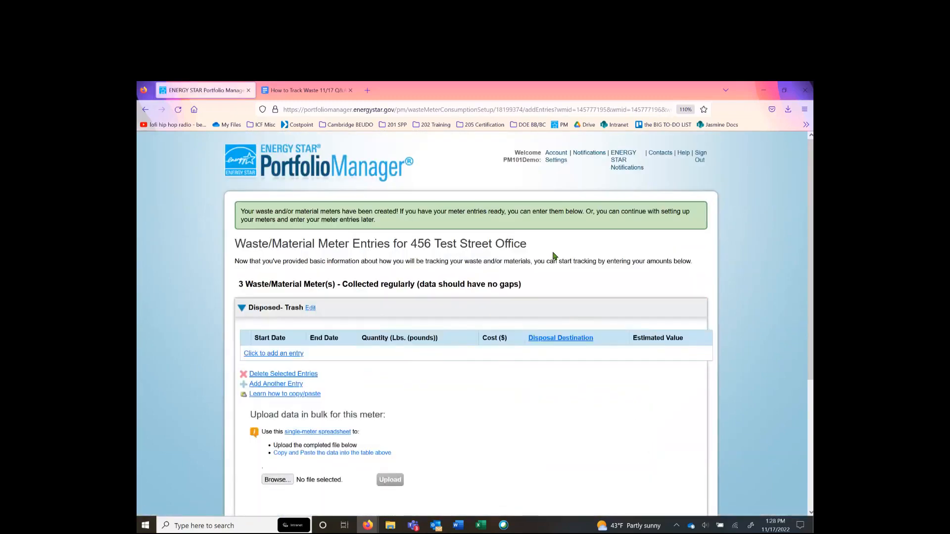
Collapse the Disposed- Trash section to review the list of meters grouped by collection frequency
scroll(553, 255, down, 2)
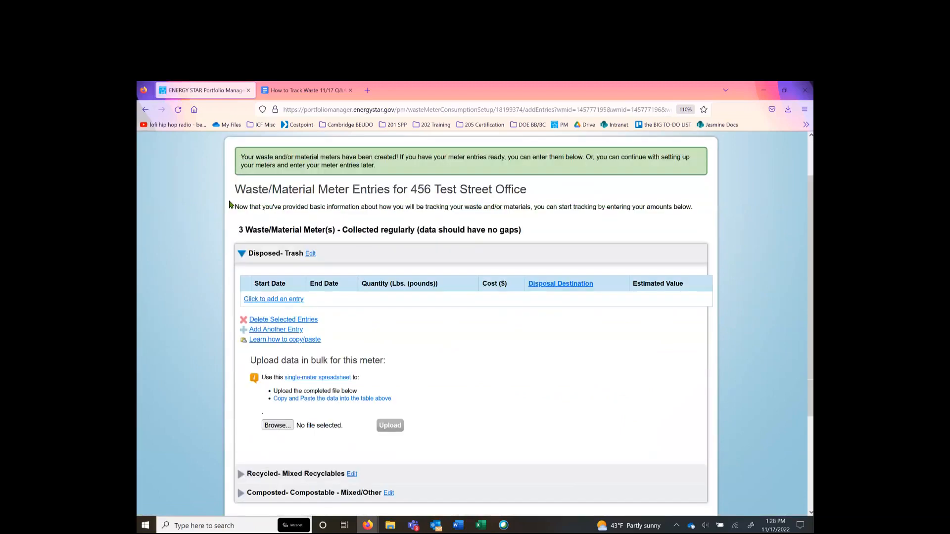
click(242, 254)
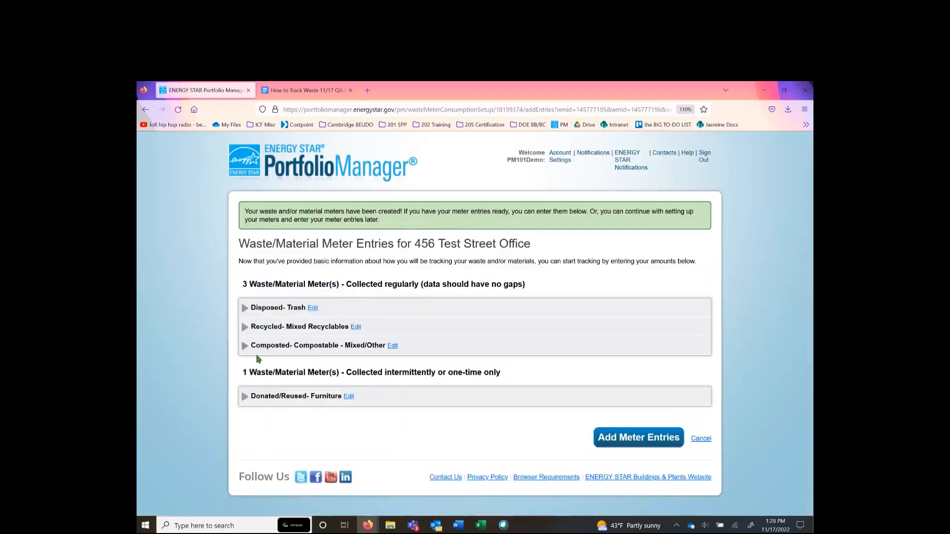
click(243, 309)
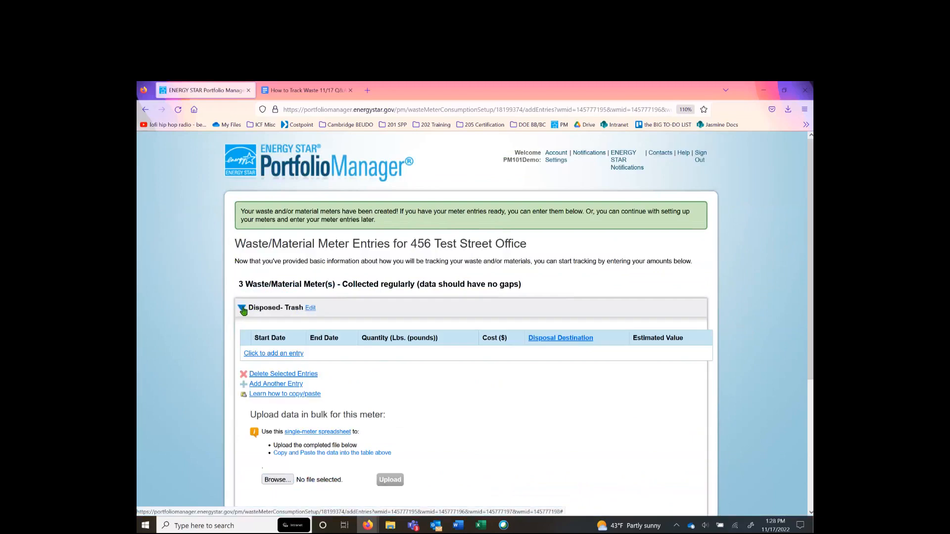
click(242, 309)
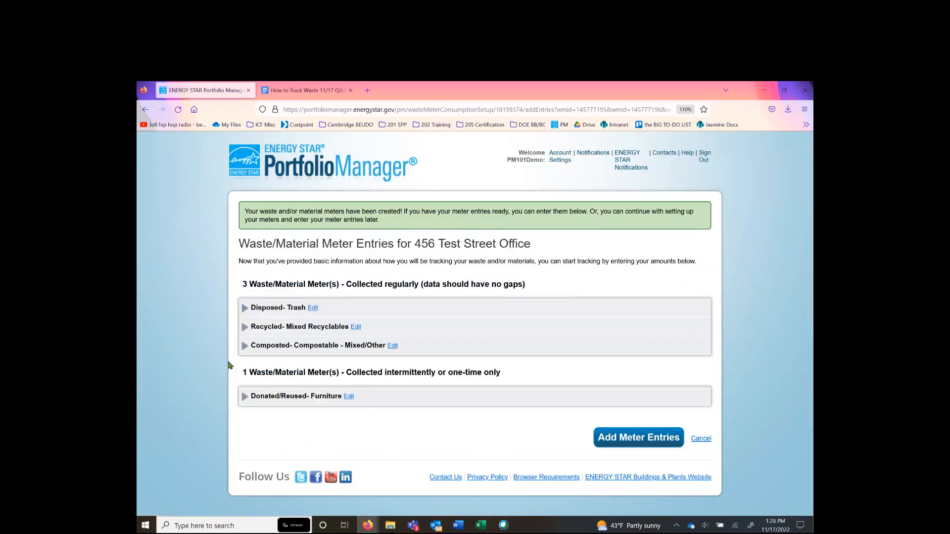
Add a first entry to the Disposed- Trash meter, starting 06/01/2022 and ending 07/15/2022
click(243, 308)
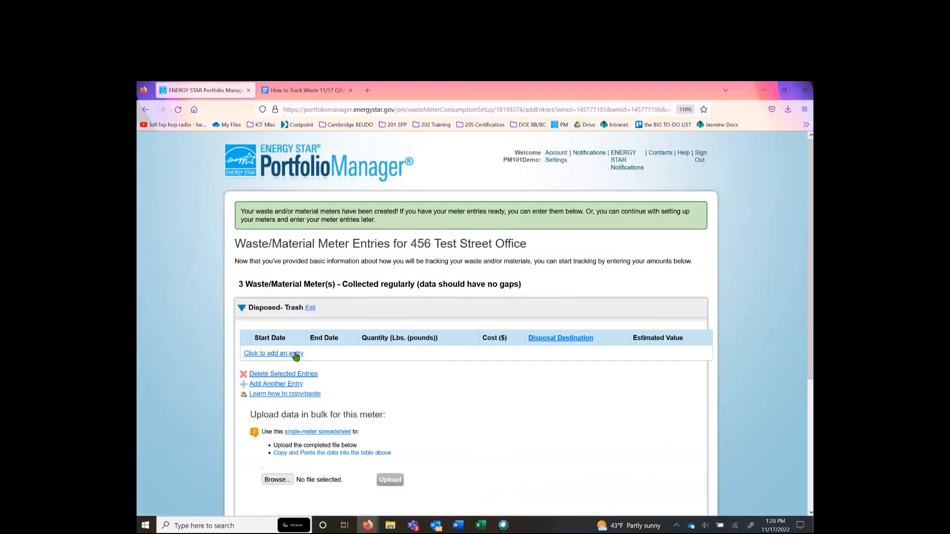
scroll(175, 344, down, 3)
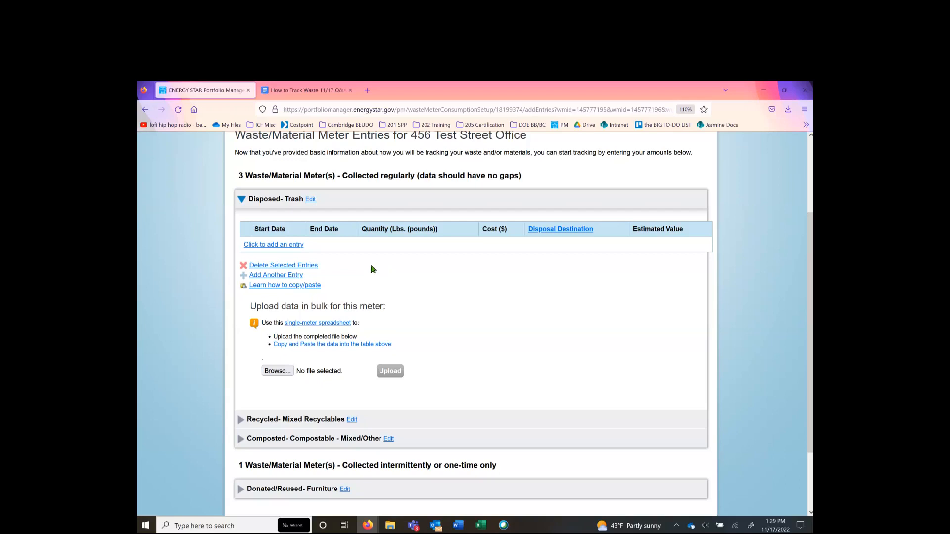
click(281, 244)
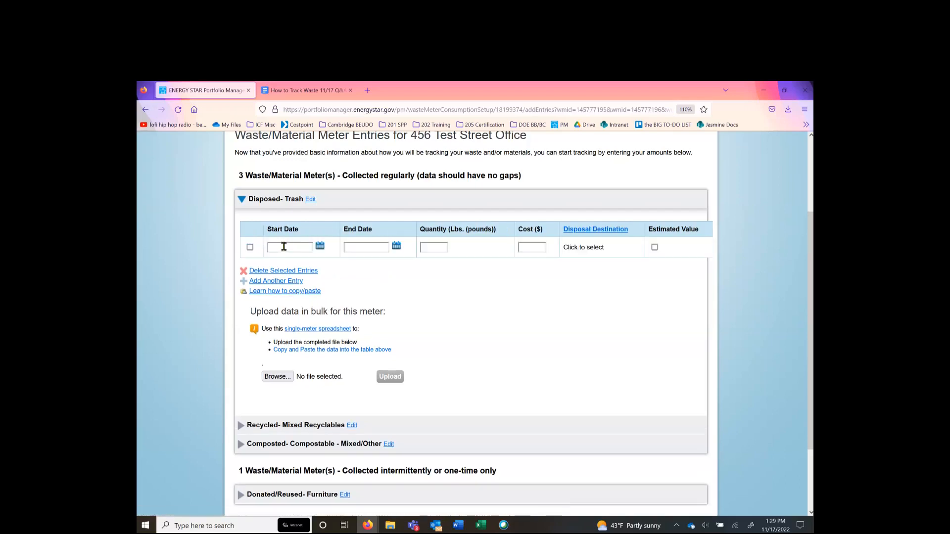
text(6/1/20)
click(381, 247)
drag(384, 247, 329, 238)
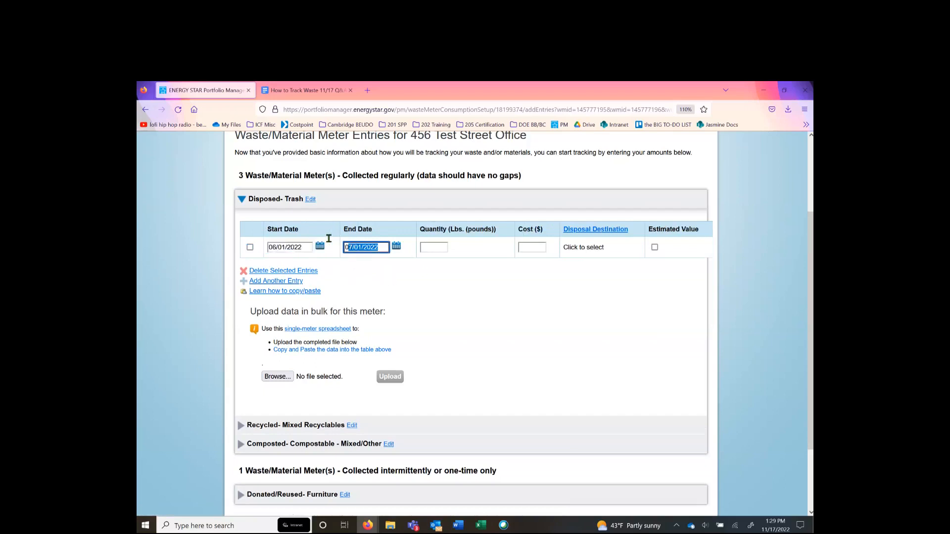
click(380, 247)
double_click(360, 247)
text(15)
Add two more Disposed- Trash entries, covering 07/15/2022 to 08/15/2022 and 08/15/2022 to 09/30/2022
click(288, 280)
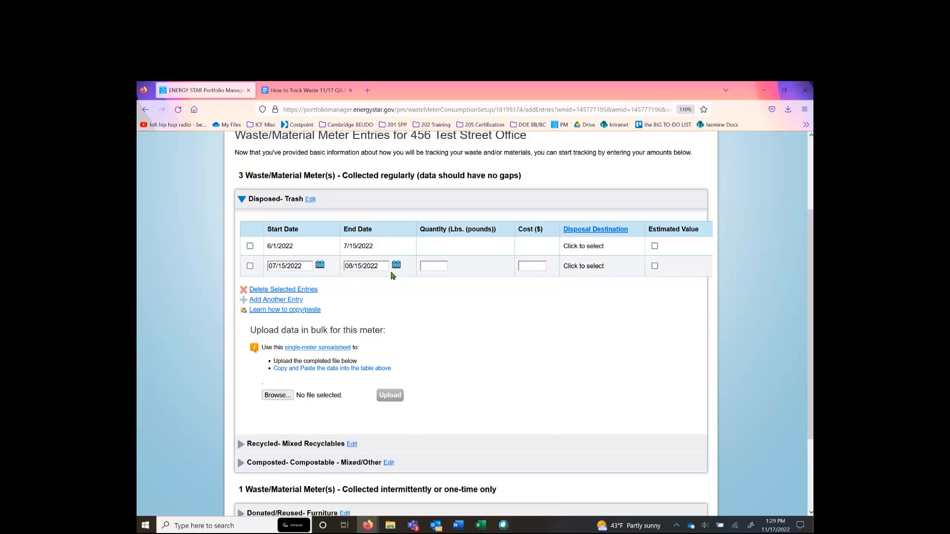
click(292, 299)
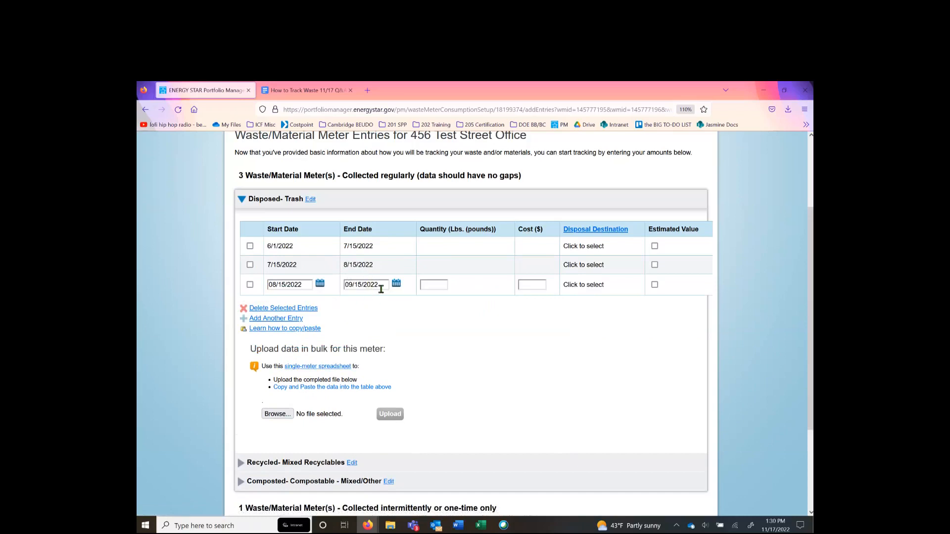
click(285, 282)
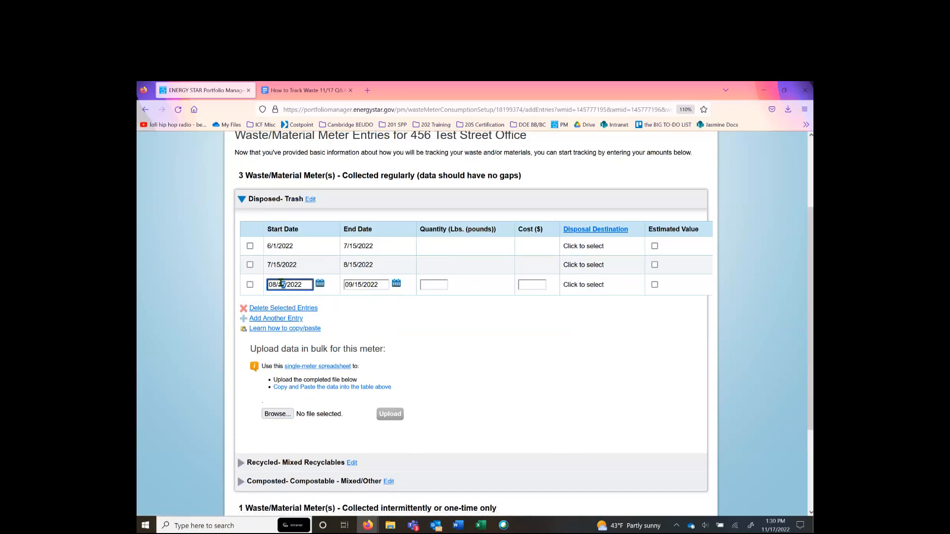
click(362, 284)
drag(362, 284, 356, 284)
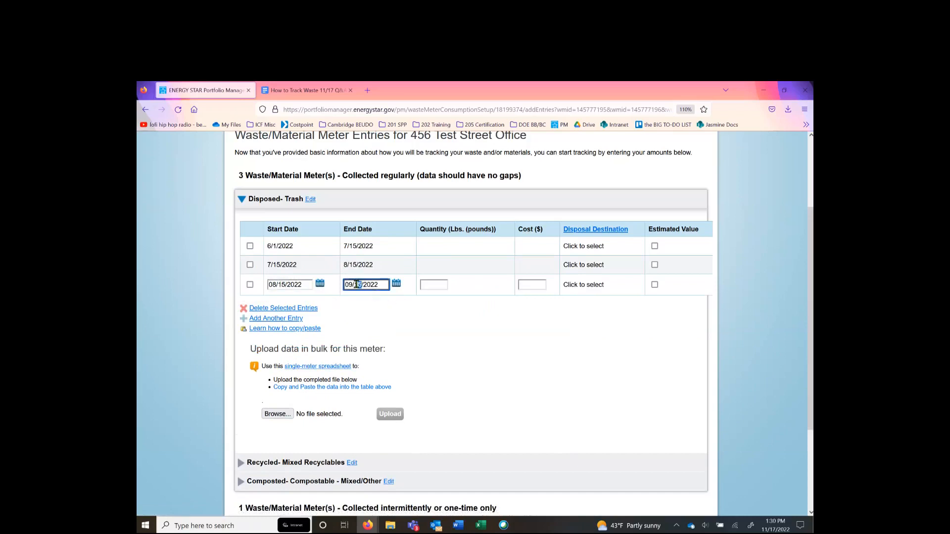
text(30)
click(460, 347)
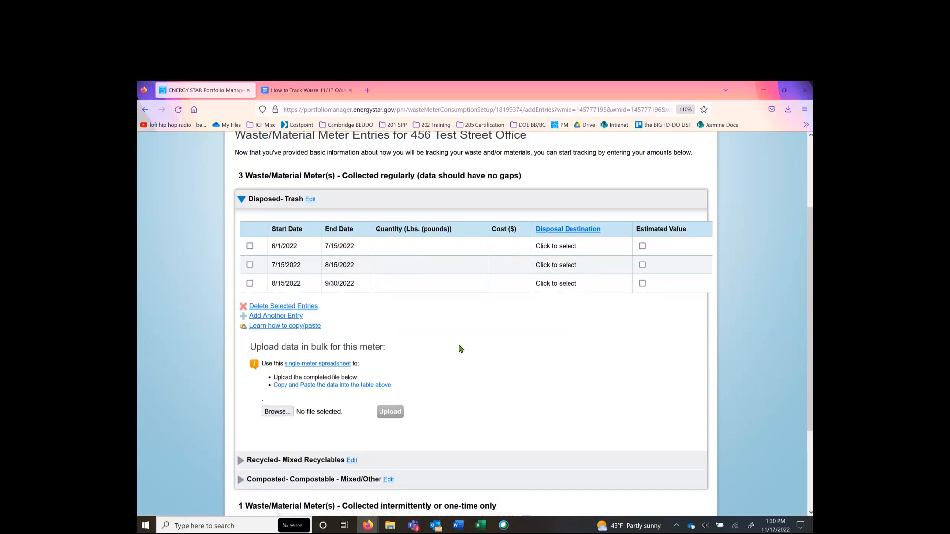
Enter trash quantities of 300, 600 and 400 pounds for the first, second and third entries
click(400, 247)
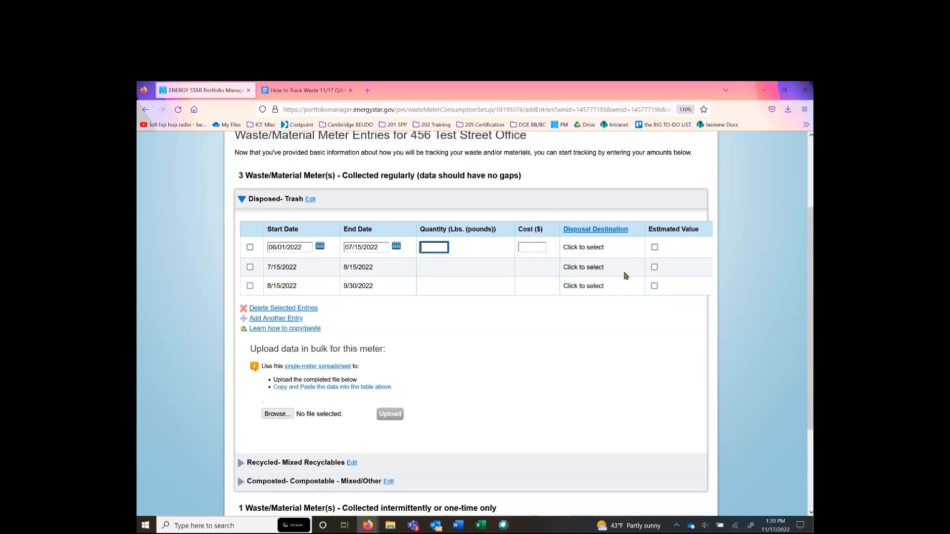
scroll(590, 354, down, 2)
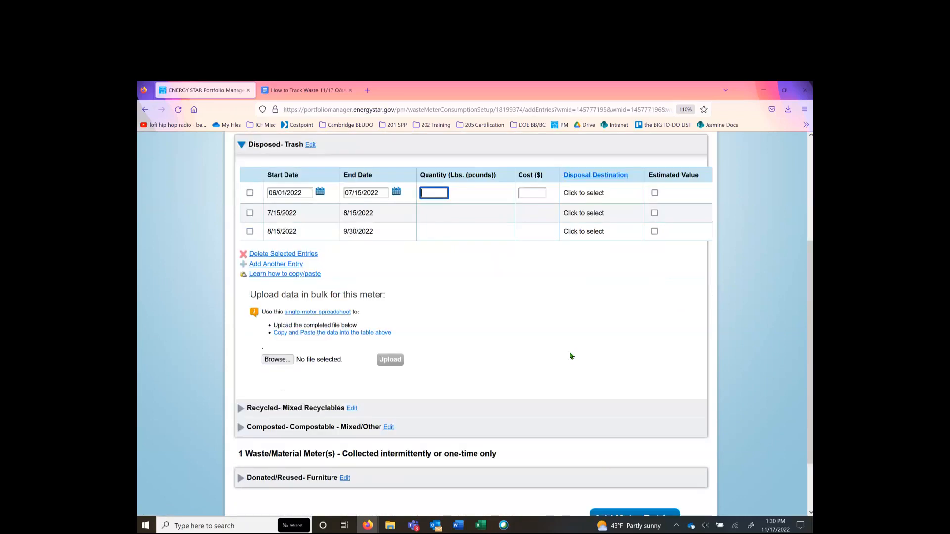
scroll(593, 375, up, 2)
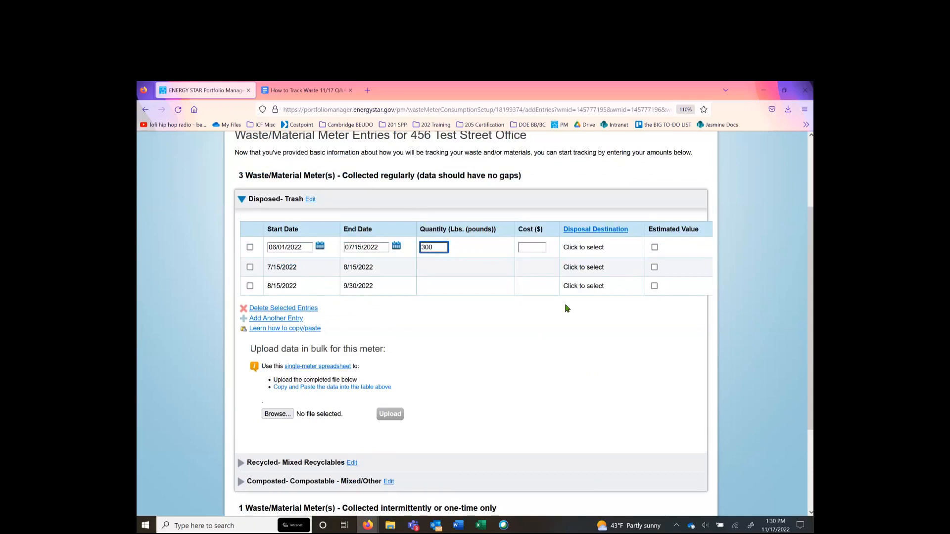
click(430, 265)
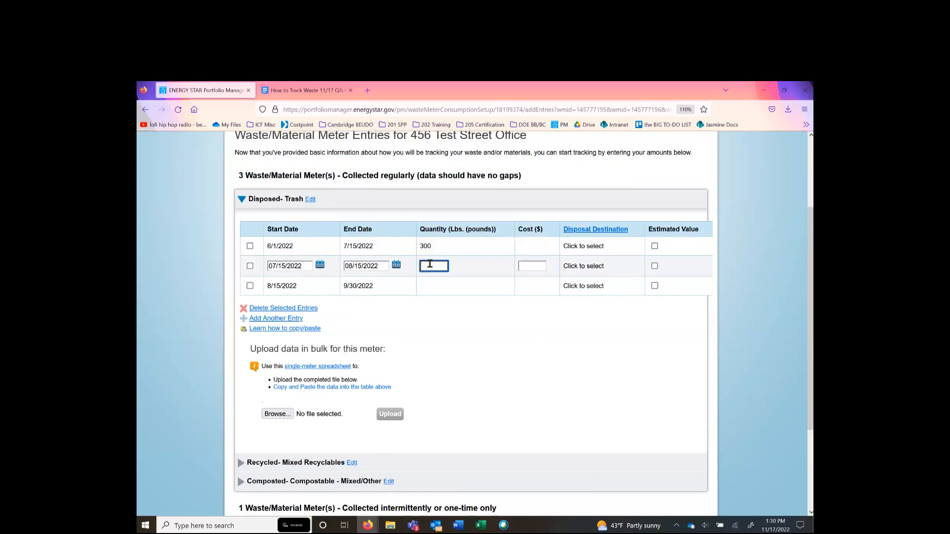
click(436, 285)
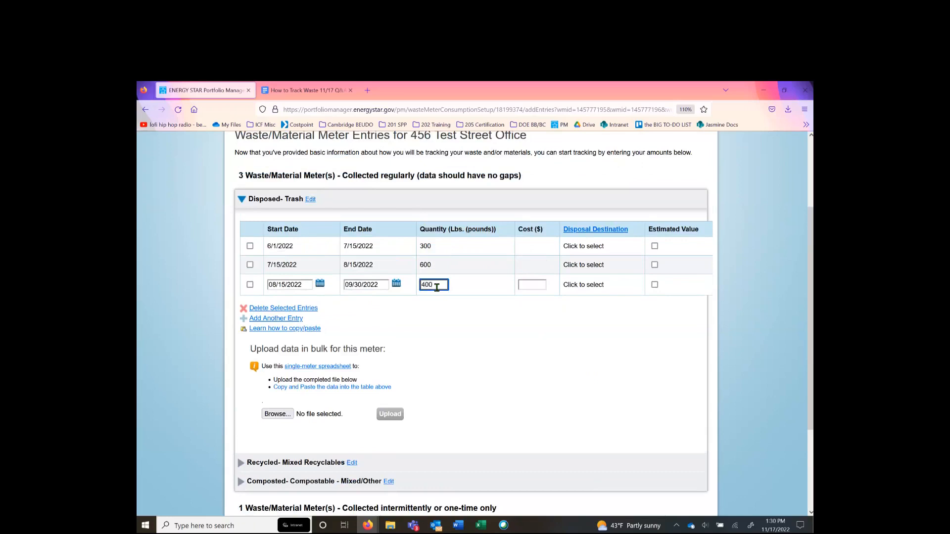
click(495, 335)
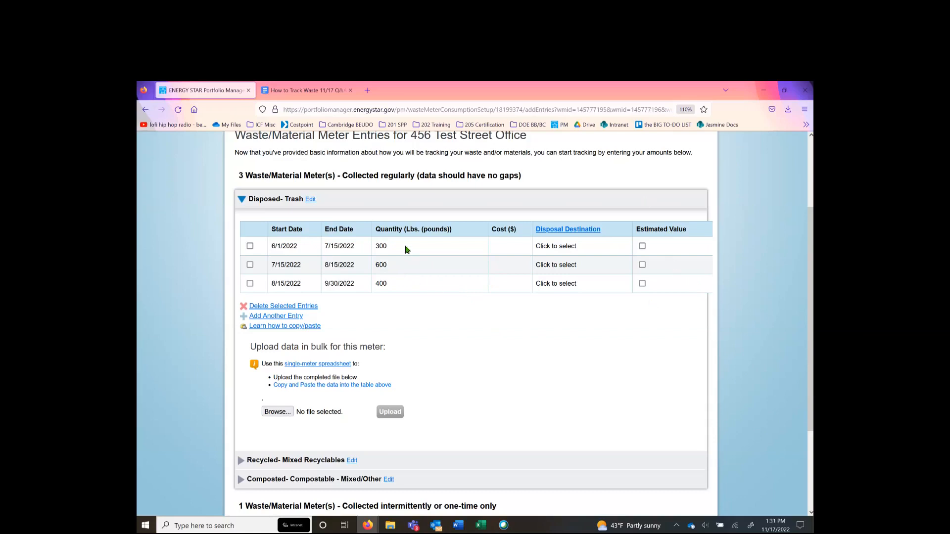
click(642, 265)
click(642, 264)
click(543, 250)
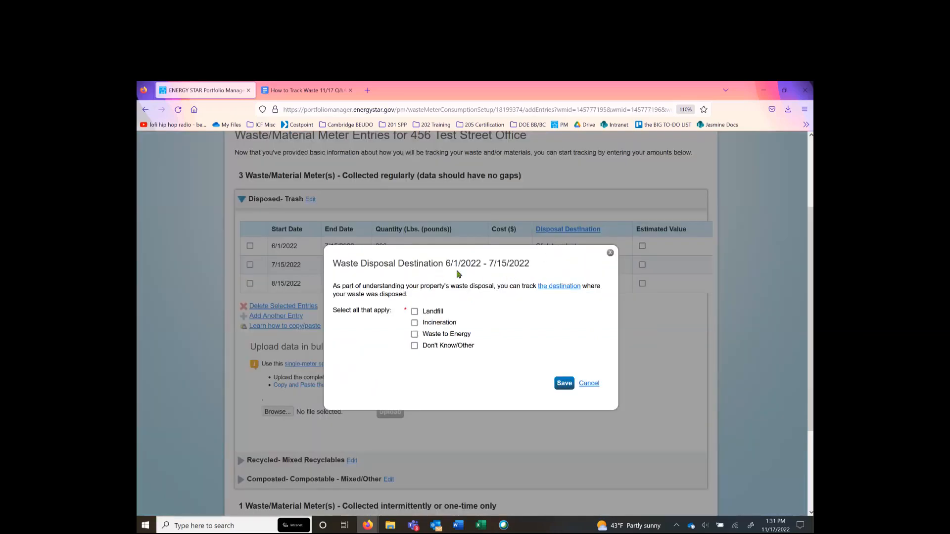
click(610, 252)
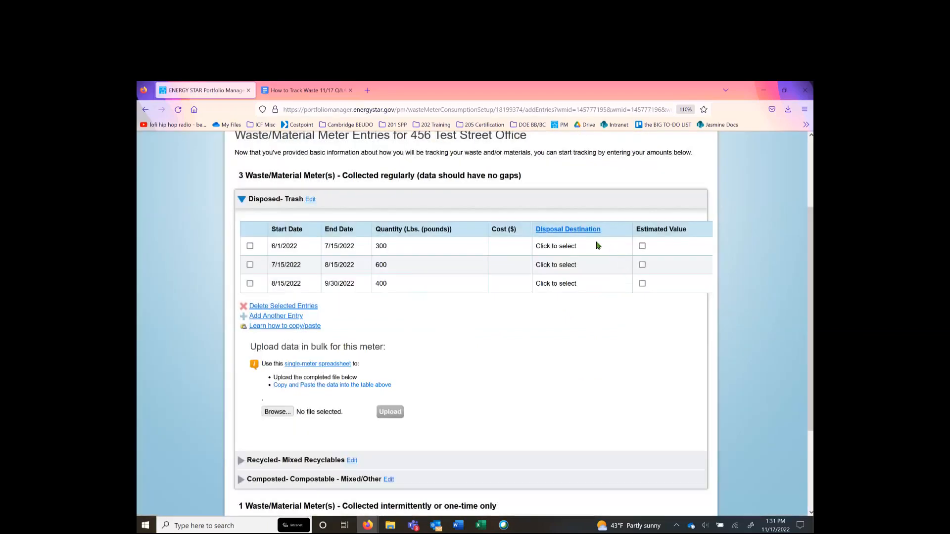
Set the disposal destination of the 6/1/2022 - 7/15/2022 trash entry to 100% Landfill and save it
click(567, 250)
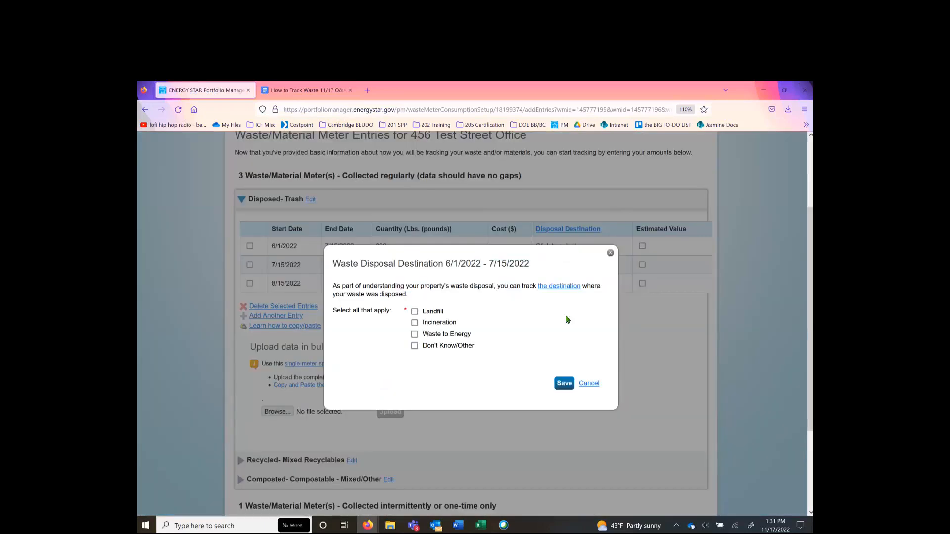
click(431, 312)
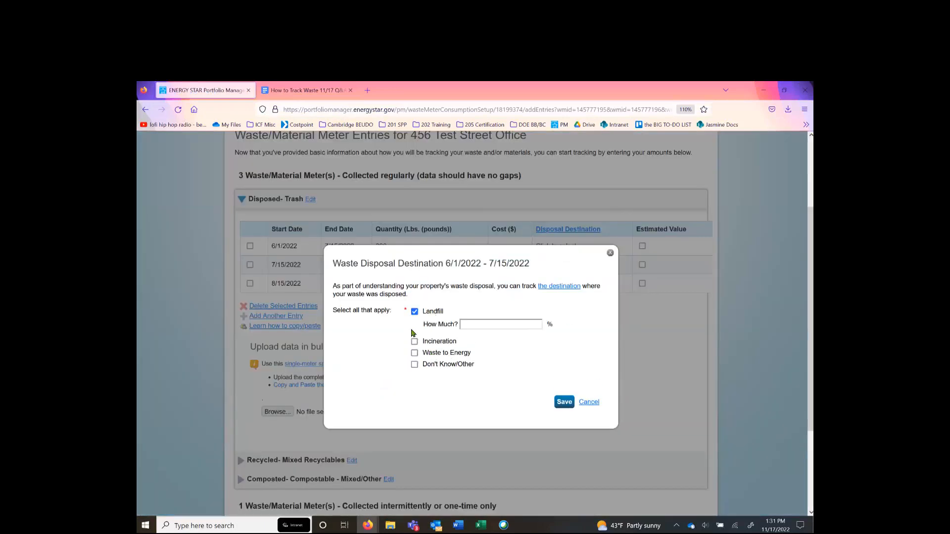
click(477, 325)
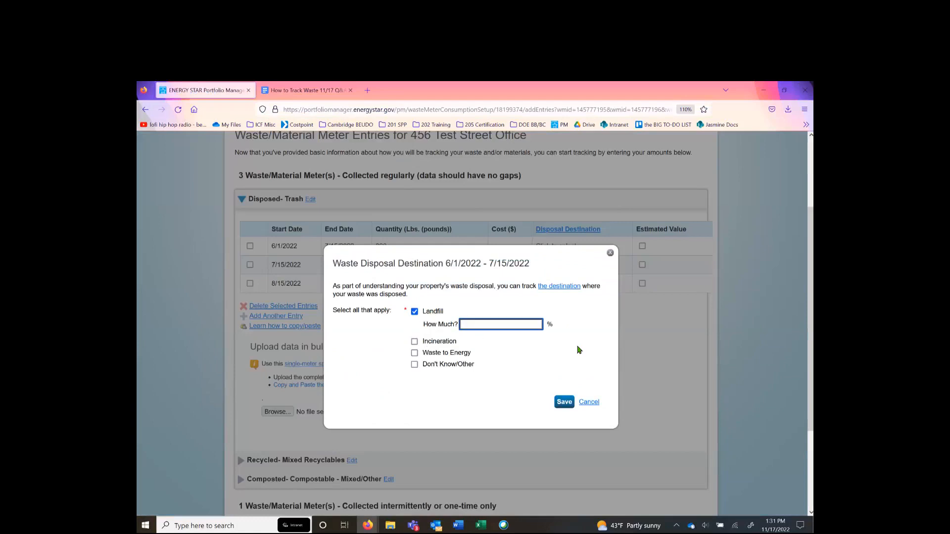
click(563, 402)
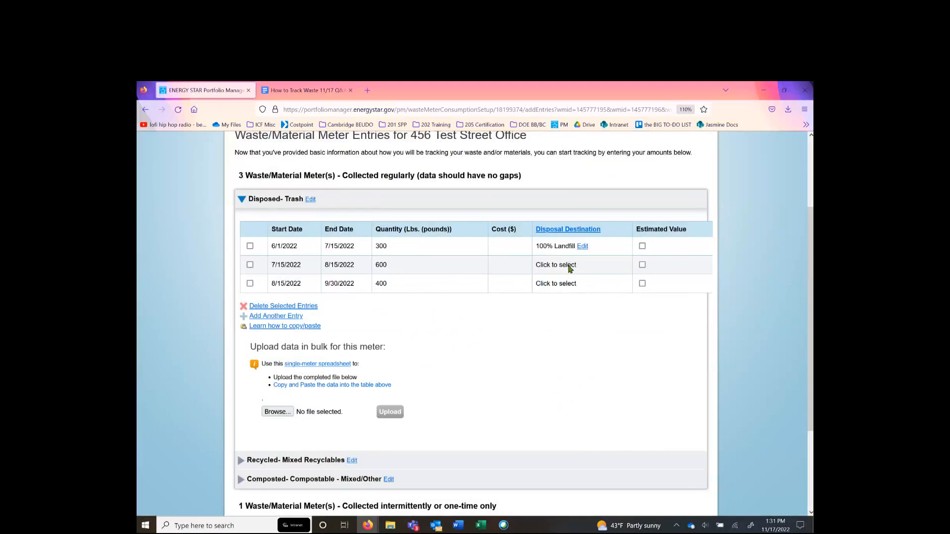
Set the disposal destination of the 7/15/2022 - 8/15/2022 trash entry to 100% Landfill and save it
click(569, 268)
click(432, 312)
click(502, 326)
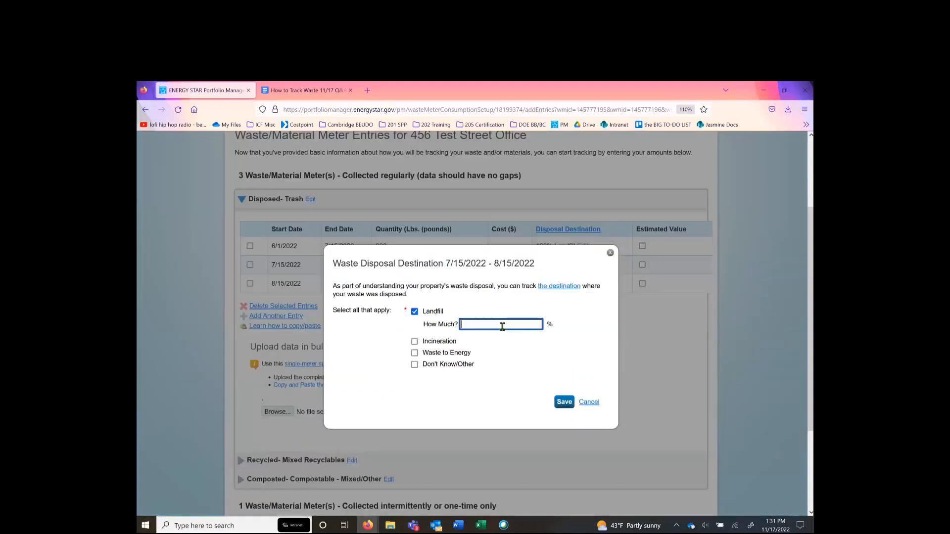
text(1)
click(566, 403)
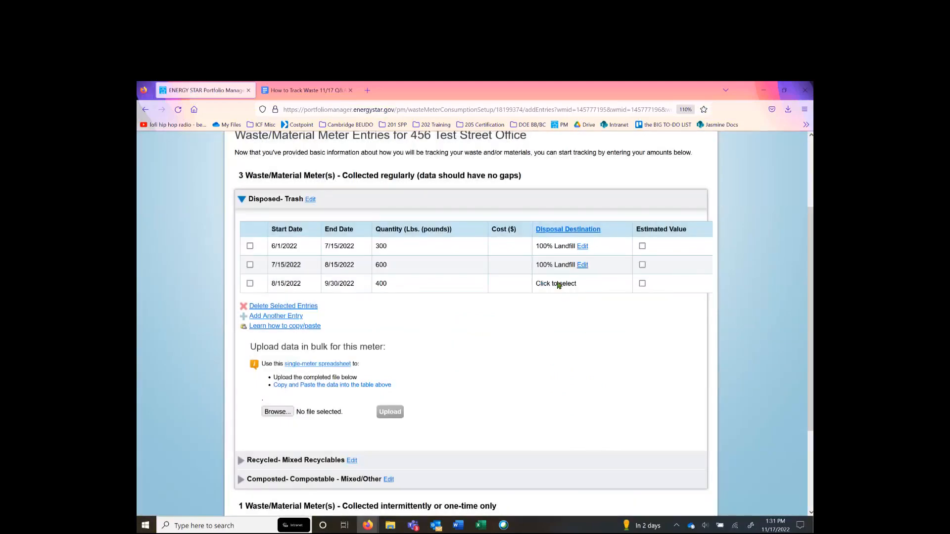
Set the disposal destination of the 8/15/2022 - 9/30/2022 trash entry to 100% Landfill and save it
click(558, 284)
click(431, 313)
click(470, 324)
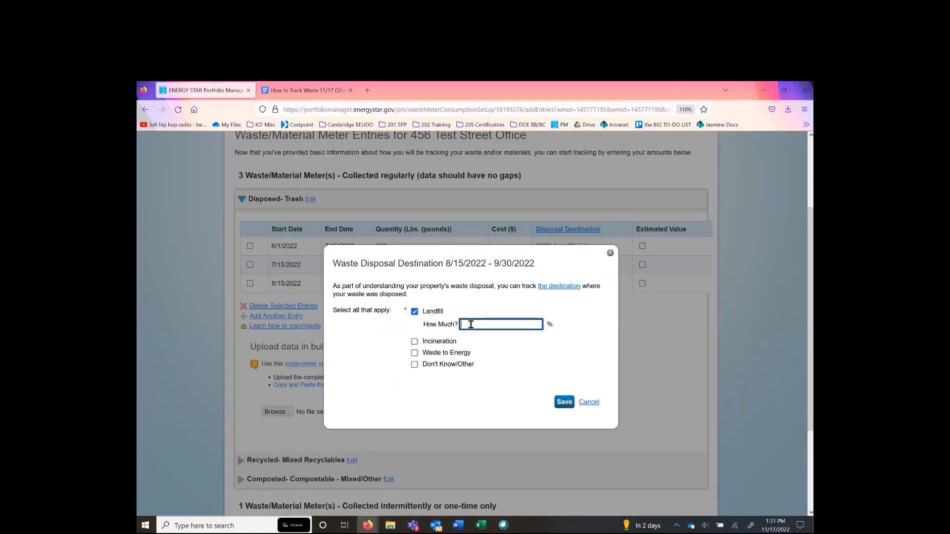
click(566, 402)
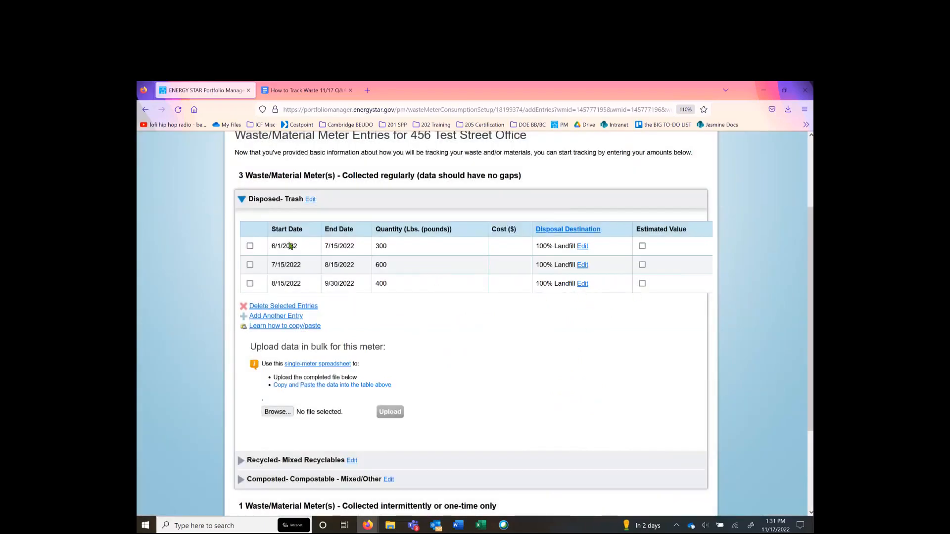
scroll(595, 340, down, 2)
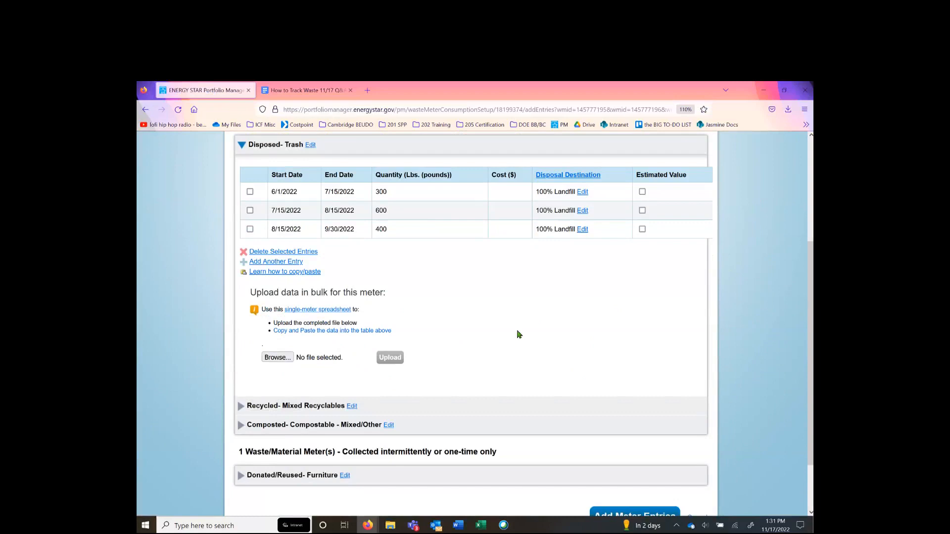
scroll(516, 329, down, 2)
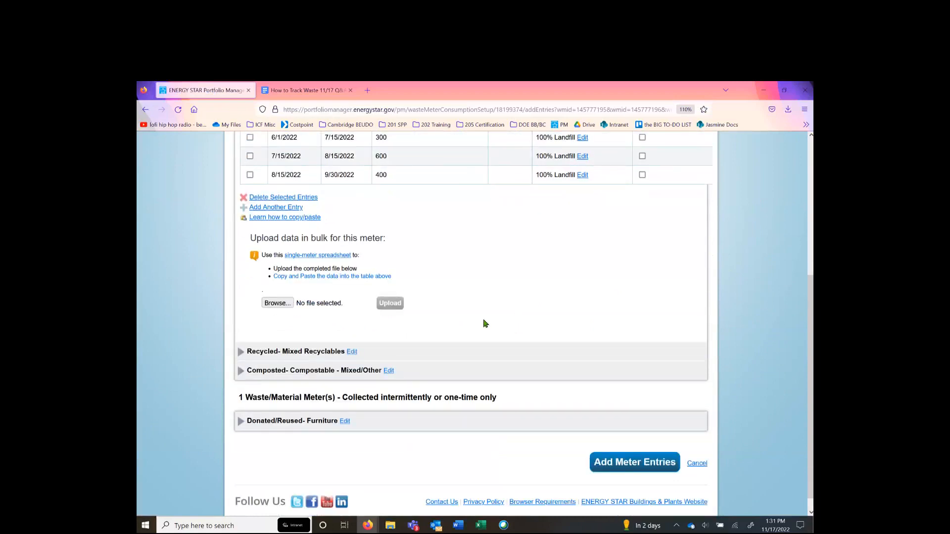
scroll(485, 324, up, 2)
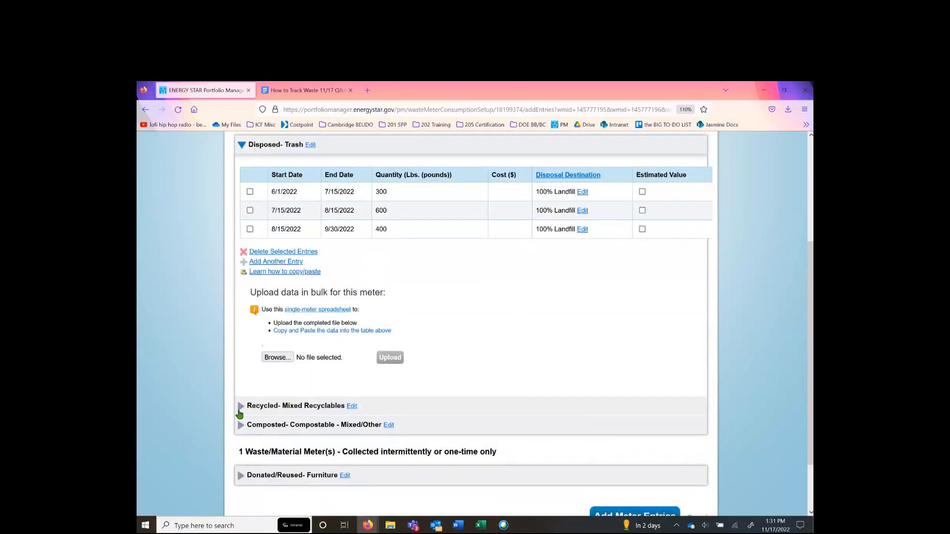
Add three Mixed Recyclables entries covering 6/1/2022 - 7/1/2022, 7/1/2022 - 8/1/2022 and 8/1/2022 - 9/1/2022
click(241, 409)
scroll(510, 339, down, 3)
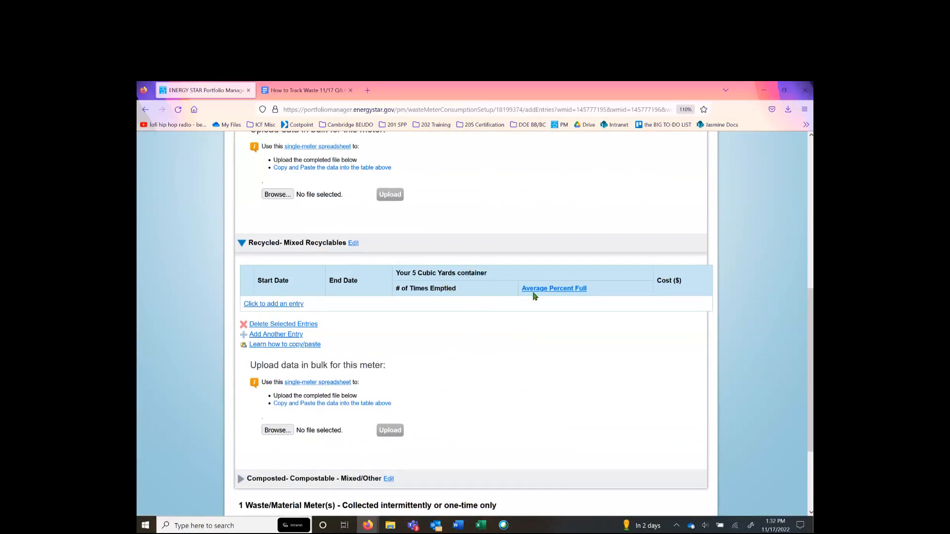
scroll(539, 295, up, 3)
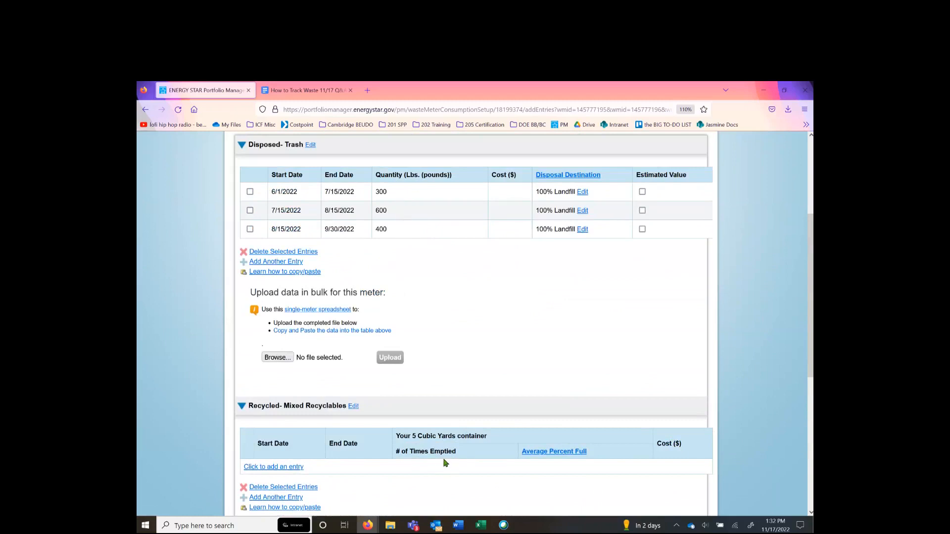
scroll(445, 463, down, 2)
click(287, 412)
scroll(536, 418, down, 2)
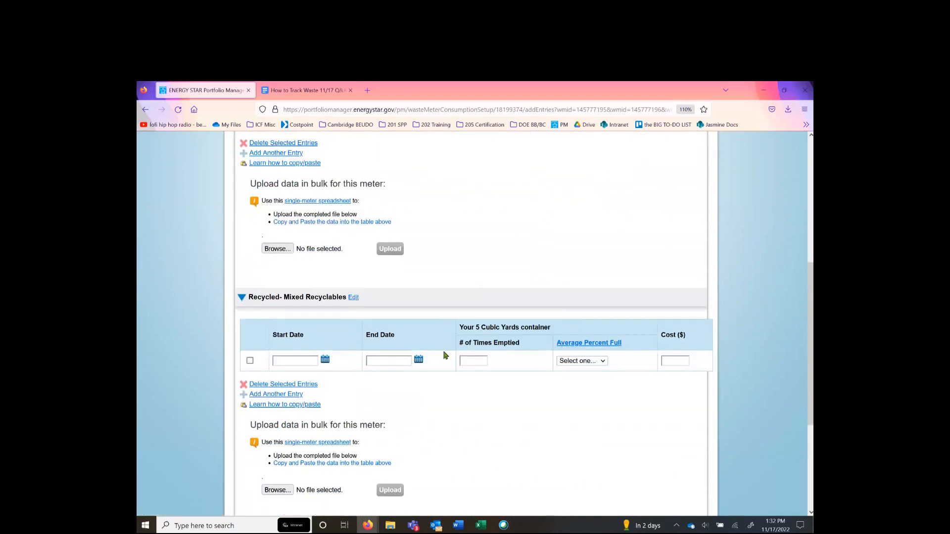
click(290, 361)
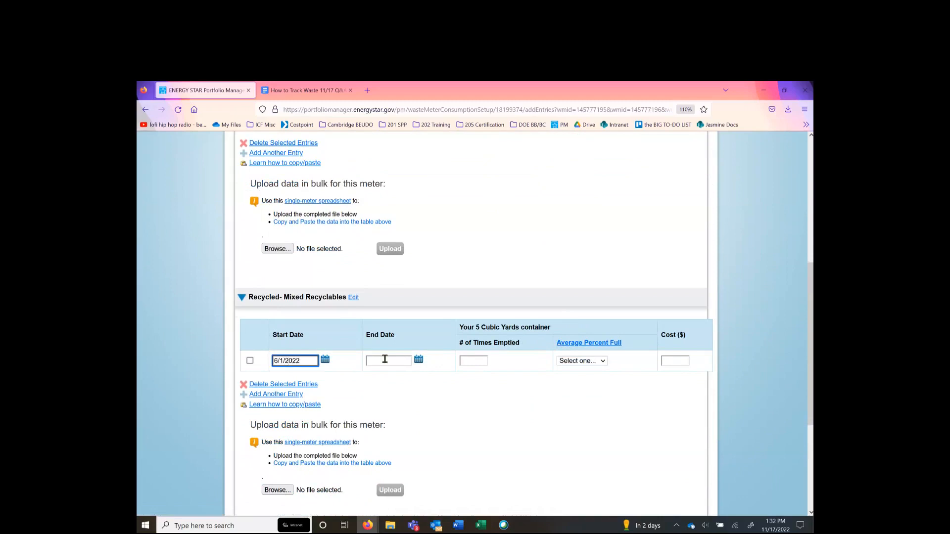
click(385, 360)
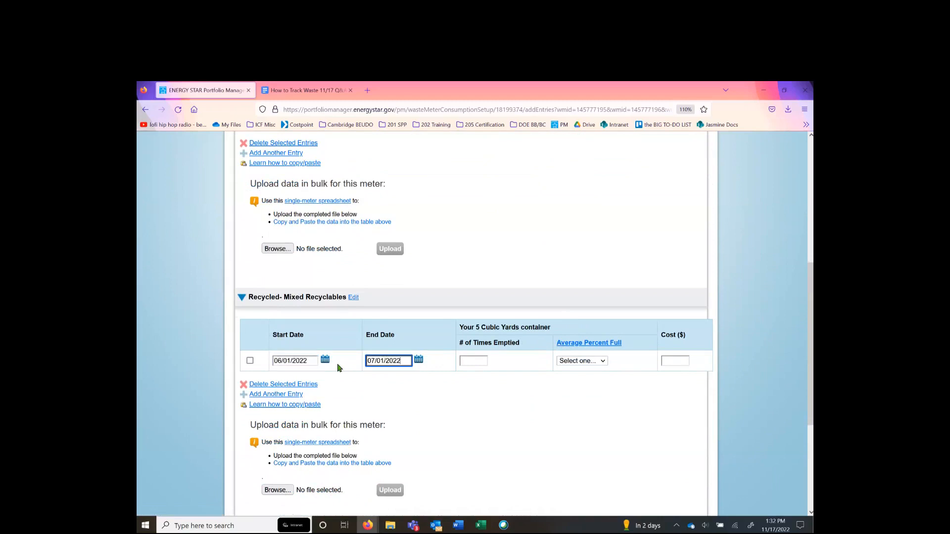
click(286, 395)
click(285, 414)
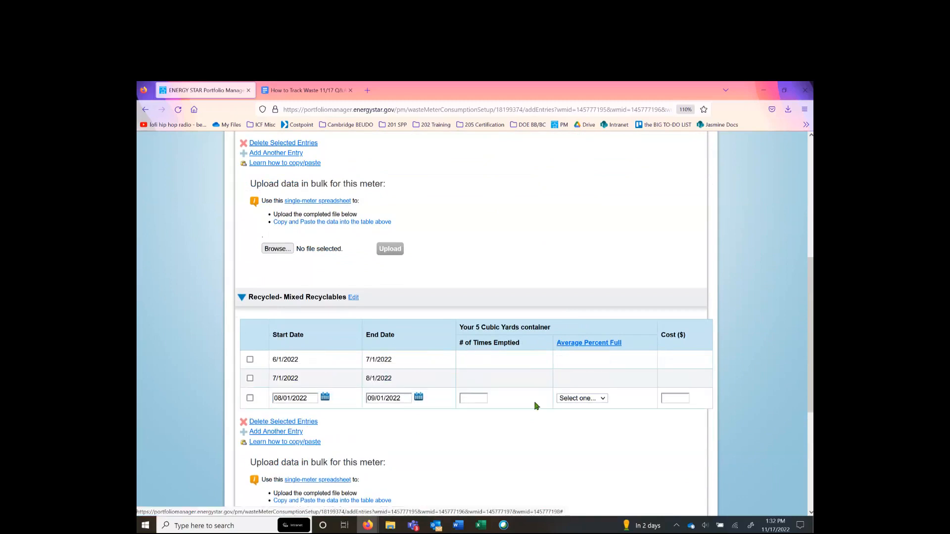
Record the 6/1/2022 - 7/1/2022 recyclables container as emptied 3 times at an average of 50% full
click(497, 366)
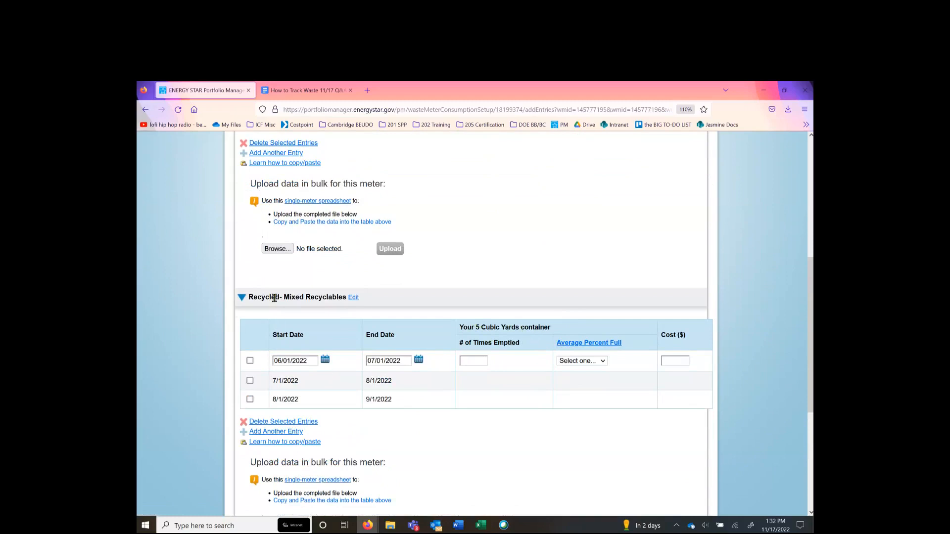
click(479, 365)
click(603, 363)
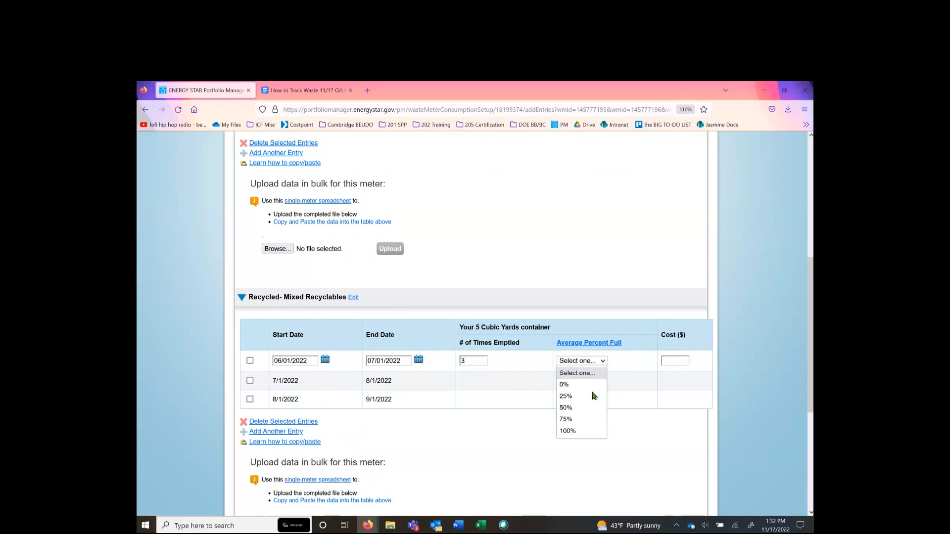
click(592, 408)
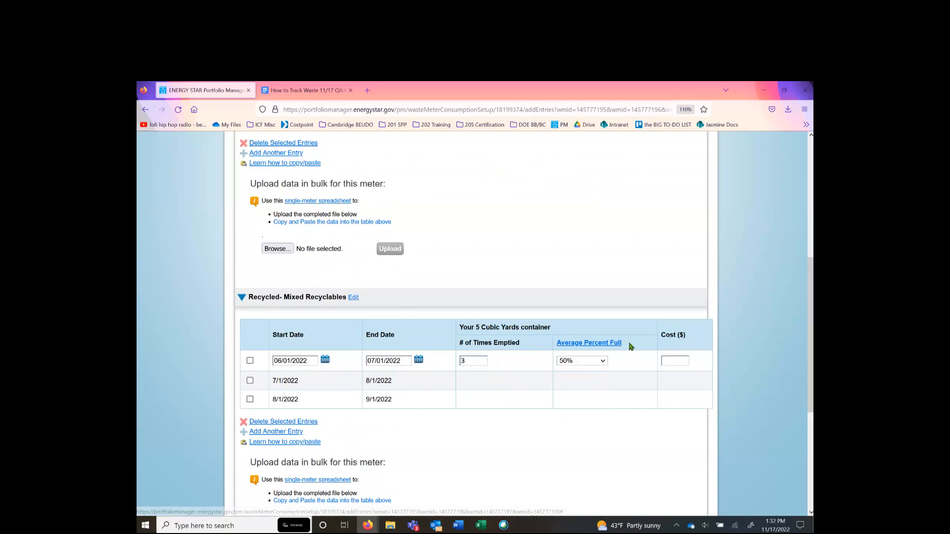
Record the 7/1/2022 - 8/1/2022 recyclables container as emptied 2 times at an average of 100% full
click(471, 381)
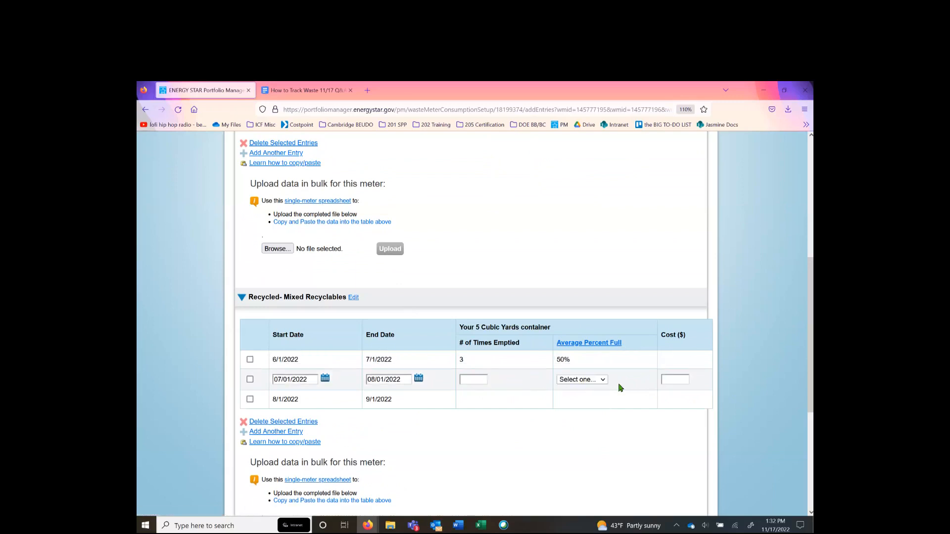
click(484, 379)
text(2)
click(564, 382)
click(581, 451)
Record the 8/1/2022 - 9/1/2022 recyclables container as emptied 4 times at an average of 100% full
click(512, 401)
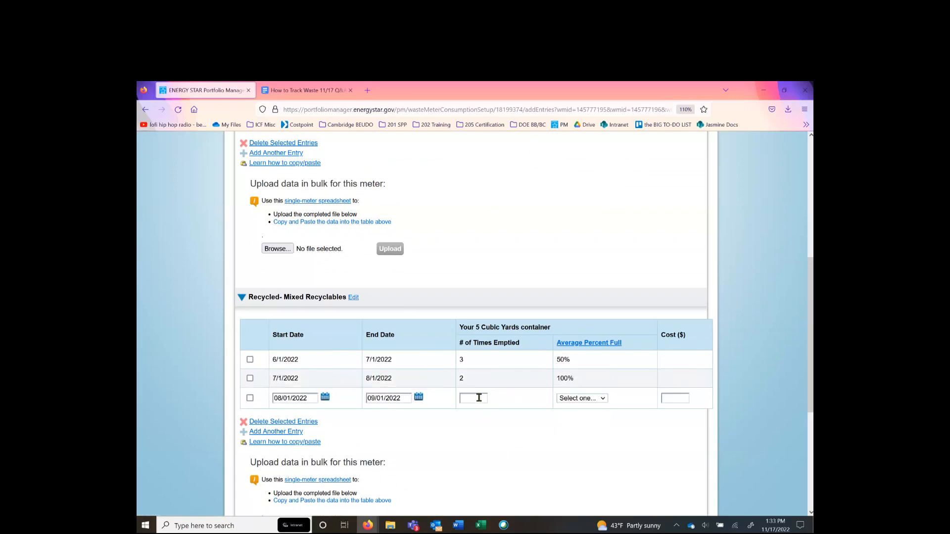
click(577, 400)
click(581, 470)
scroll(455, 435, down, 2)
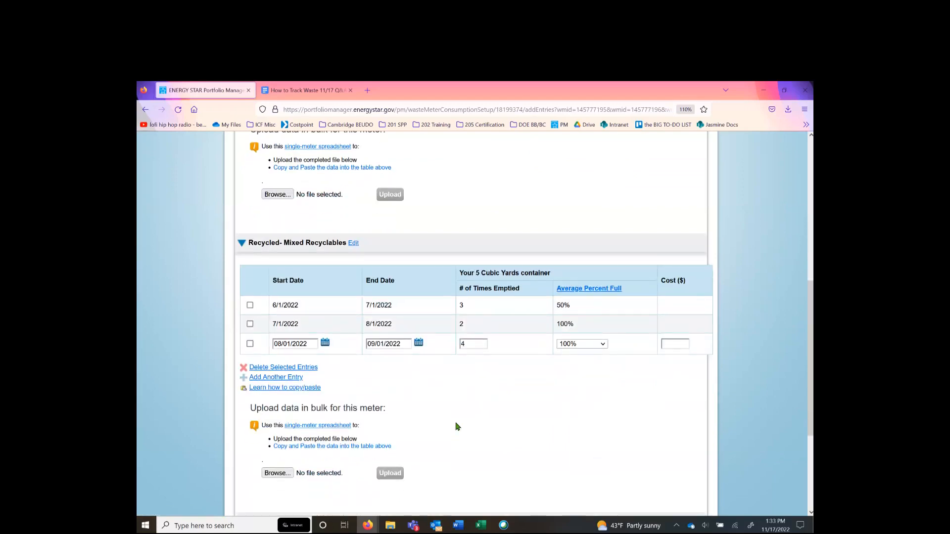
click(514, 392)
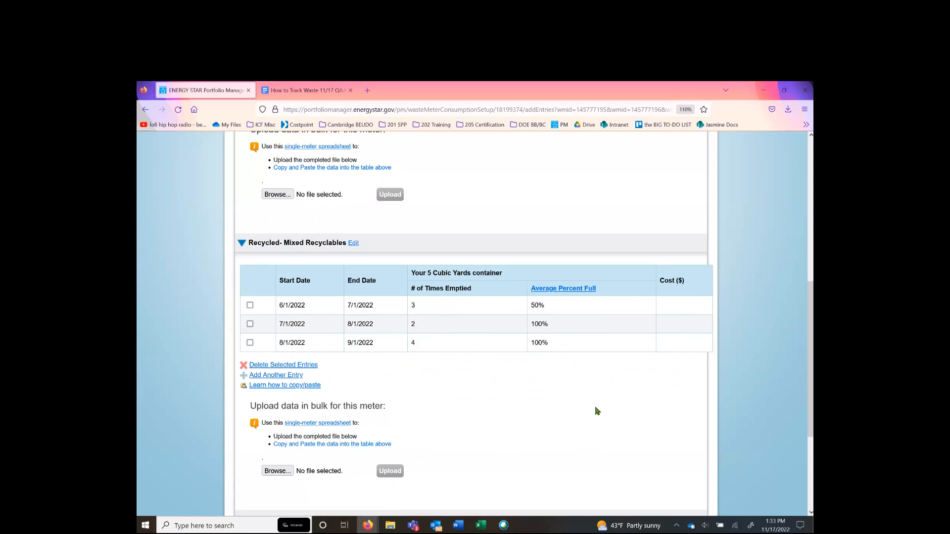
Expand the Compostable - Mixed/Other meter's entries and collapse the Mixed Recyclables meter
scroll(597, 411, down, 2)
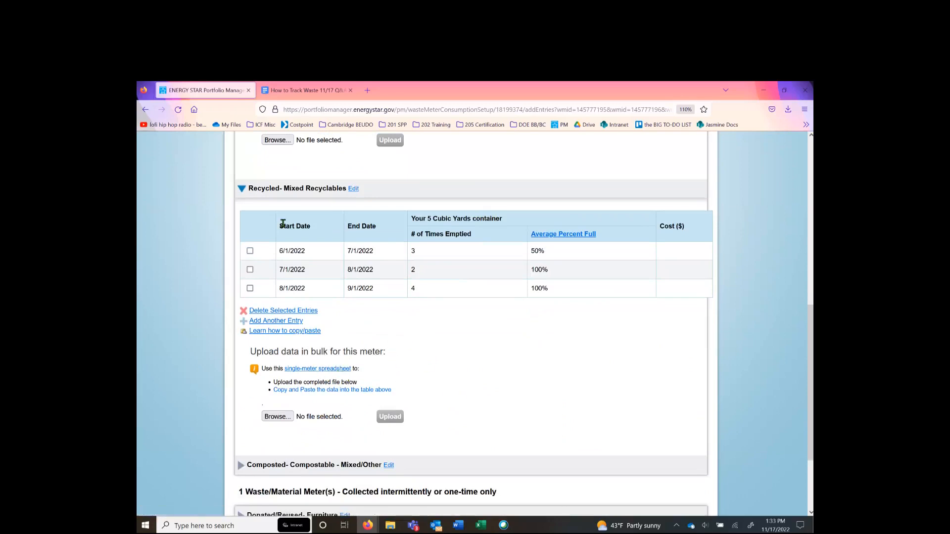
click(245, 465)
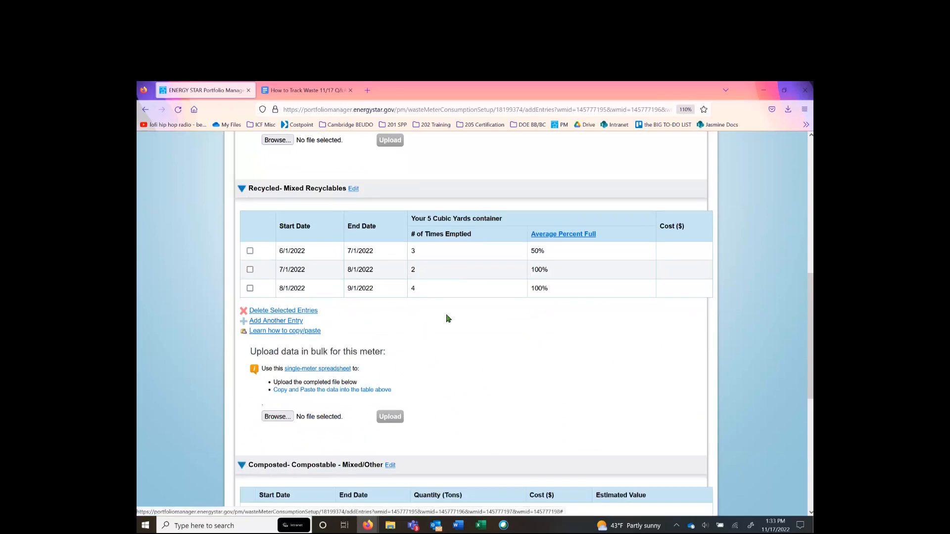
scroll(445, 318, down, 5)
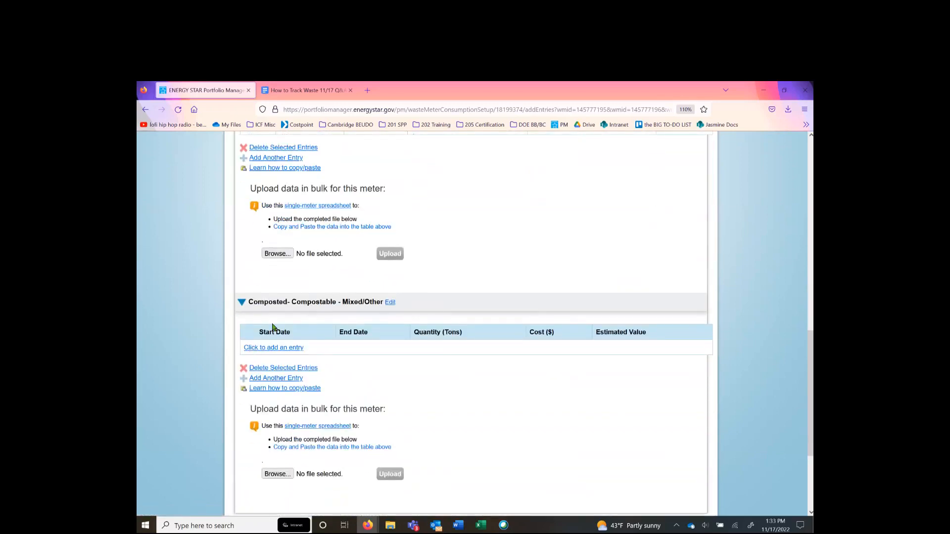
scroll(272, 328, up, 4)
click(242, 244)
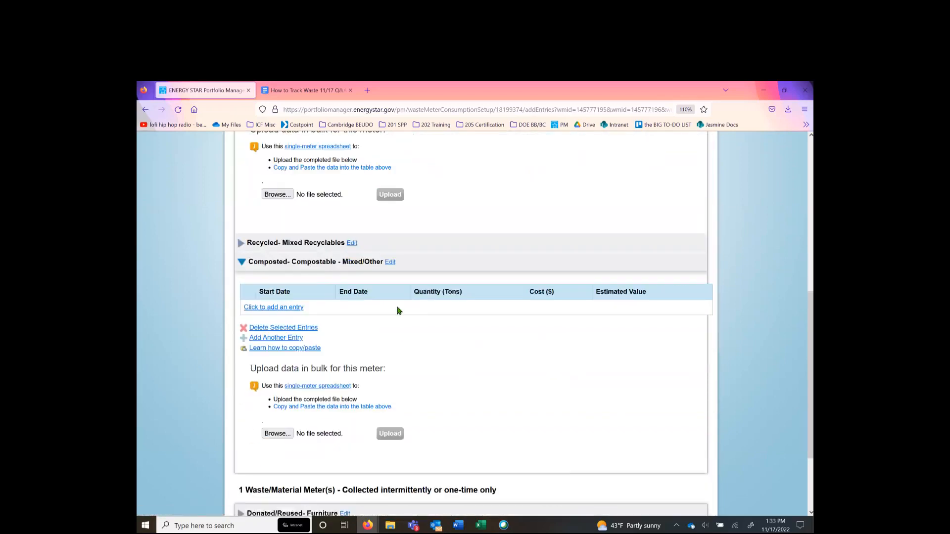
scroll(483, 344, up, 3)
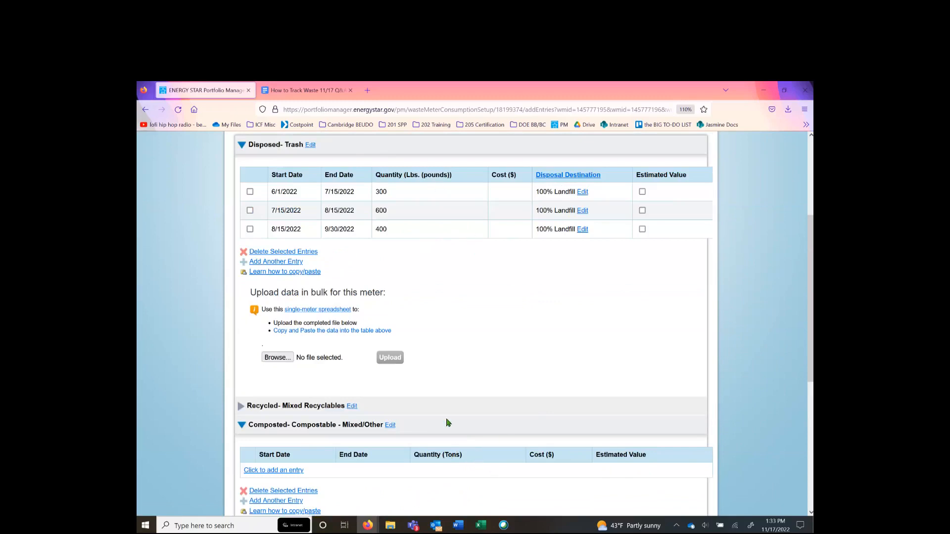
scroll(446, 422, down, 4)
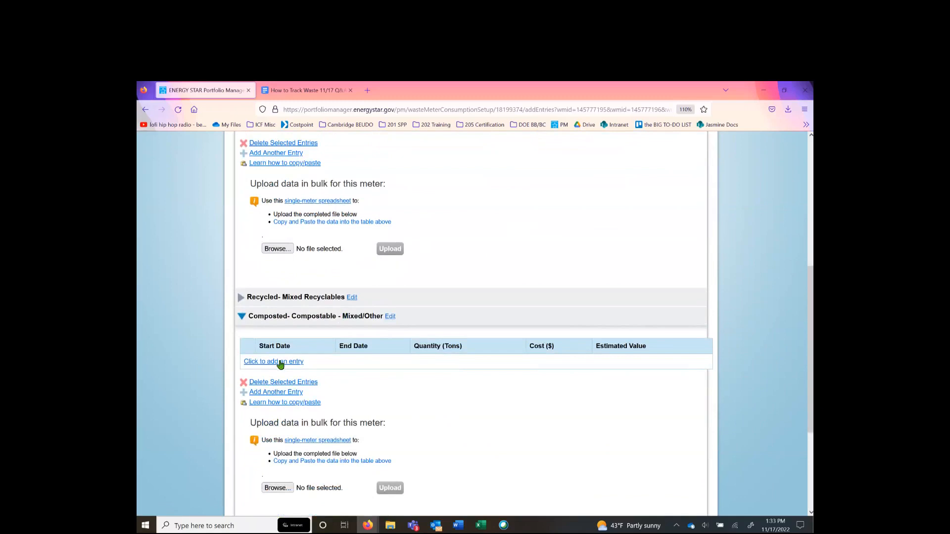
Add two Compostable - Mixed/Other entries covering 6/1/2022 - 7/1/2022 and 7/1/2022 - 8/1/2022
click(280, 364)
click(313, 365)
text(6/1/2022)
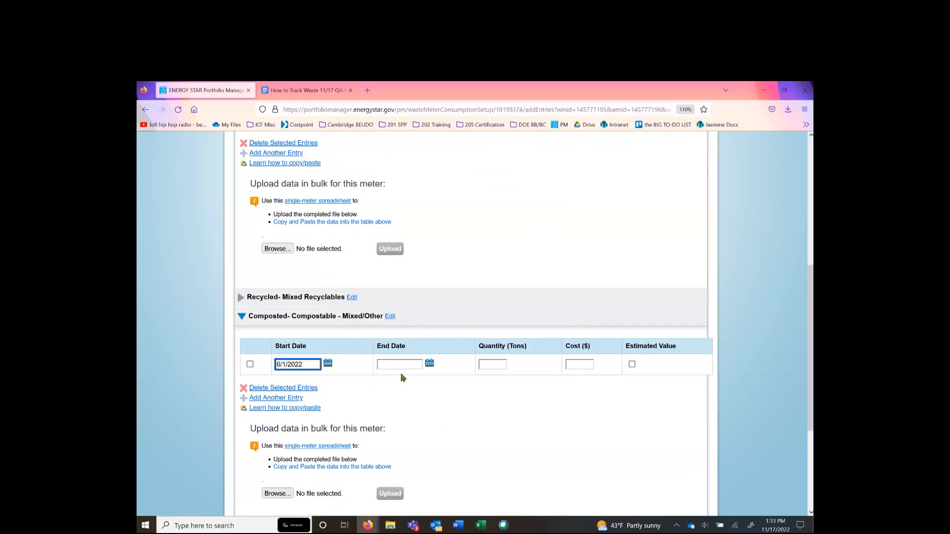
click(409, 362)
click(275, 398)
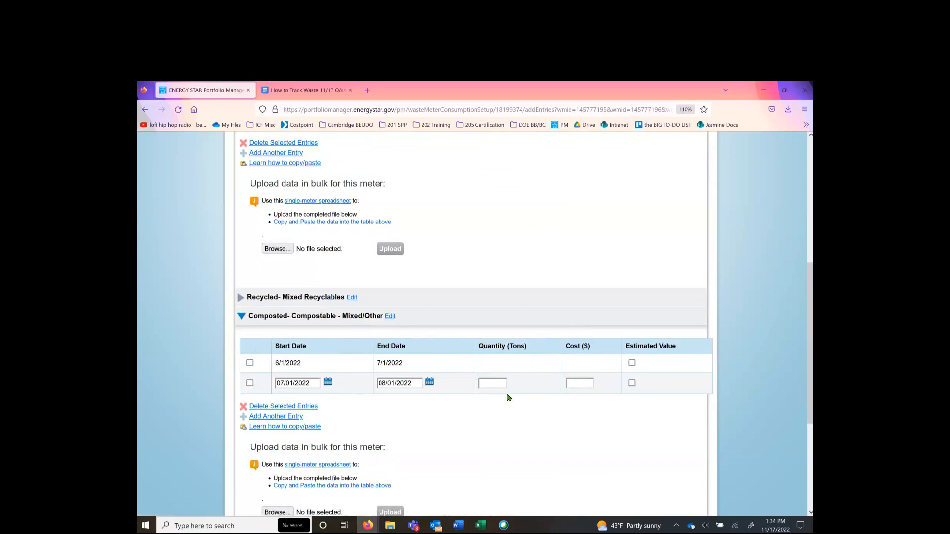
Enter compost quantities of 10 tons for the first entry and 15 tons for the second
click(497, 364)
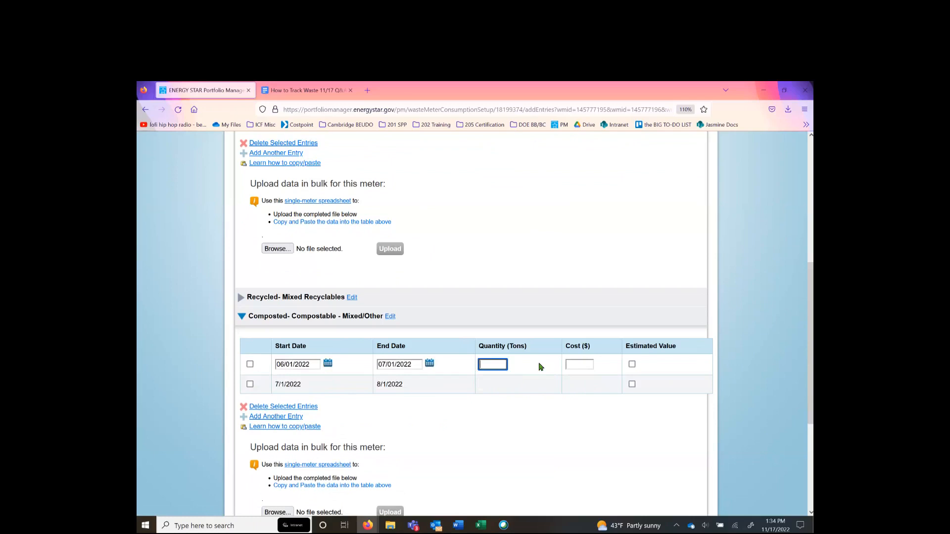
text(10)
click(496, 384)
click(495, 385)
text(15)
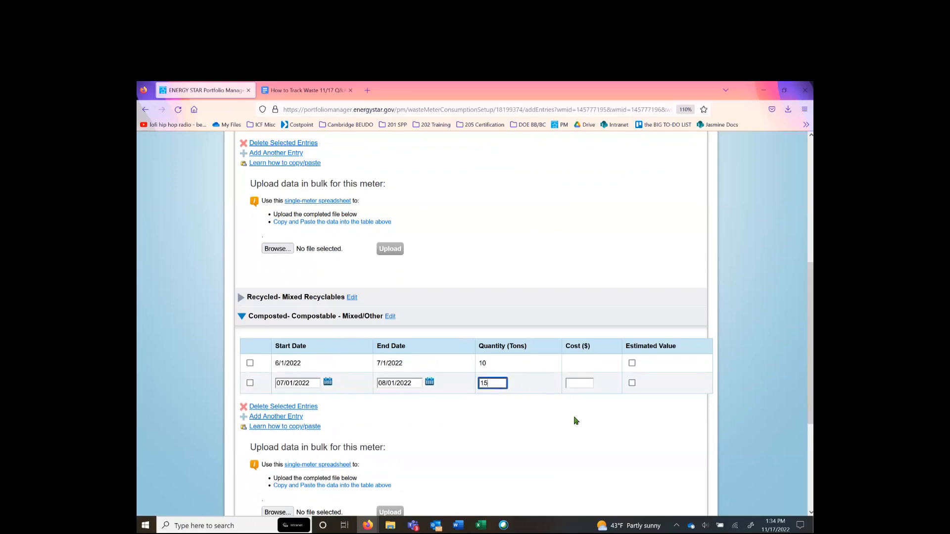
Enter compost costs of $600 for the first entry and $800 for the second
click(581, 364)
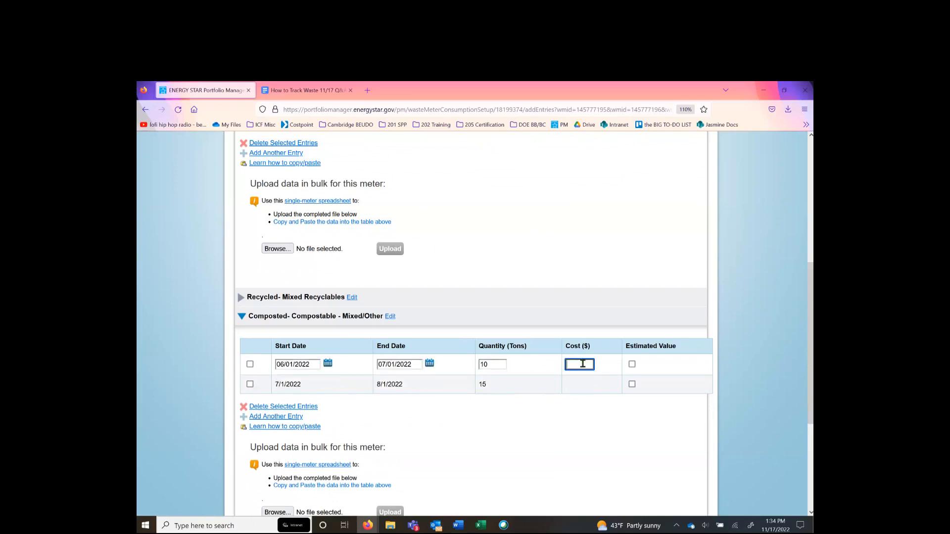
text(600)
click(579, 382)
text(800)
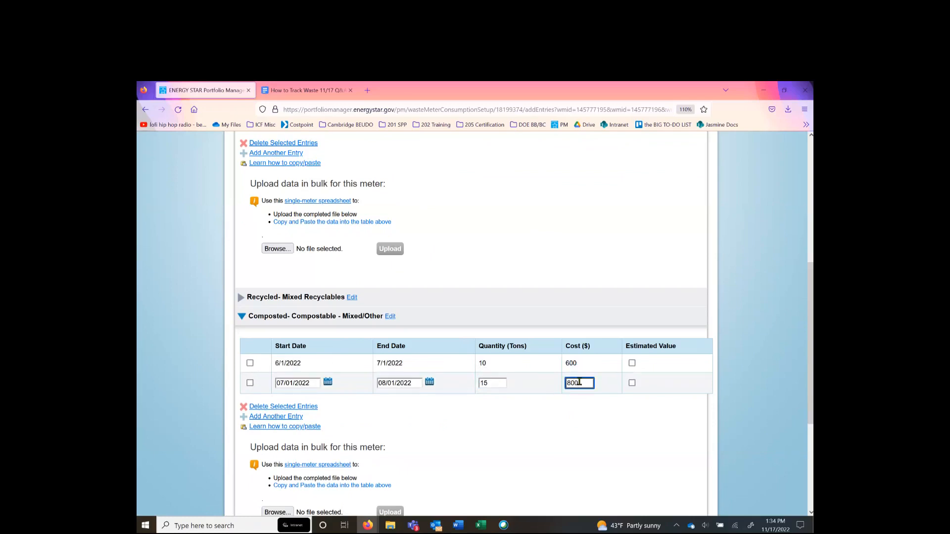
click(585, 409)
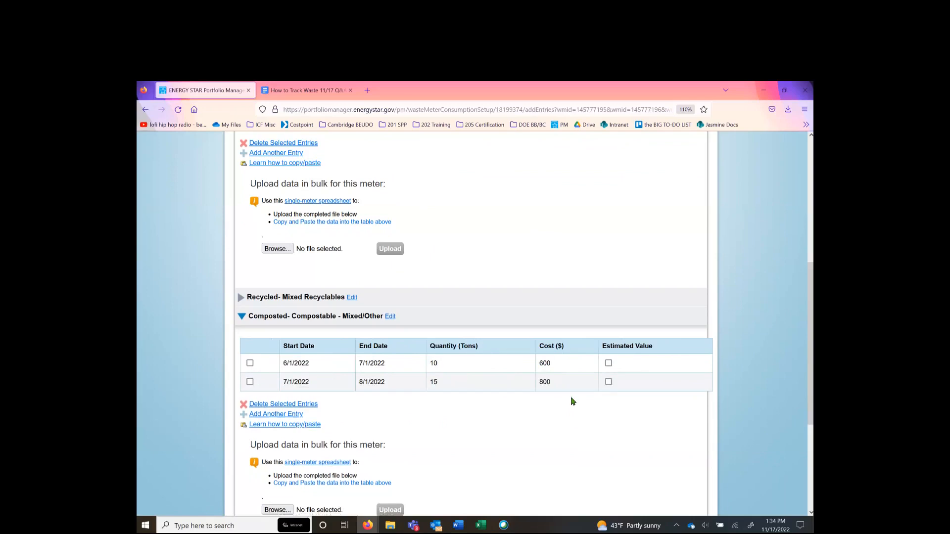
click(545, 382)
click(545, 419)
Review the Mixed Recyclables entries and collapse the Compostable, Mixed Recyclables and Trash meters
scroll(297, 307, down, 2)
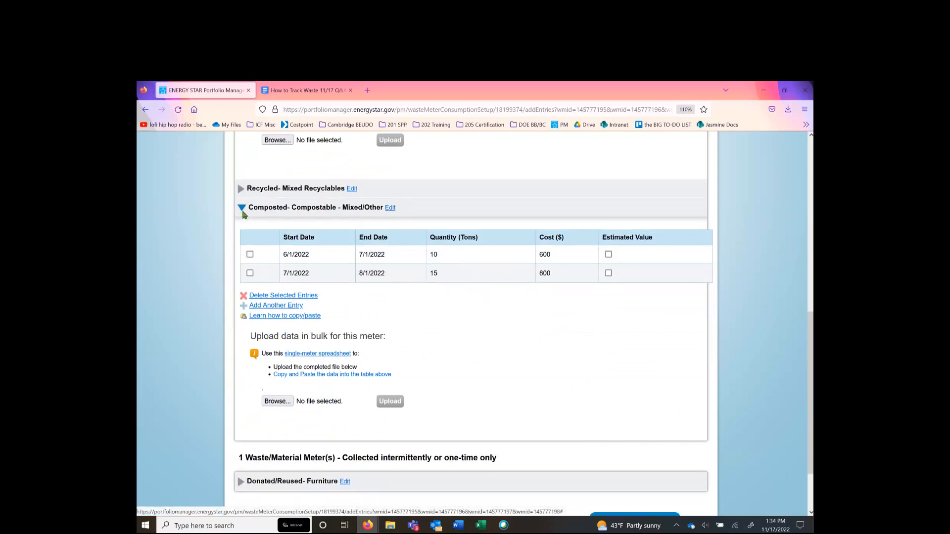
click(242, 209)
scroll(321, 272, up, 3)
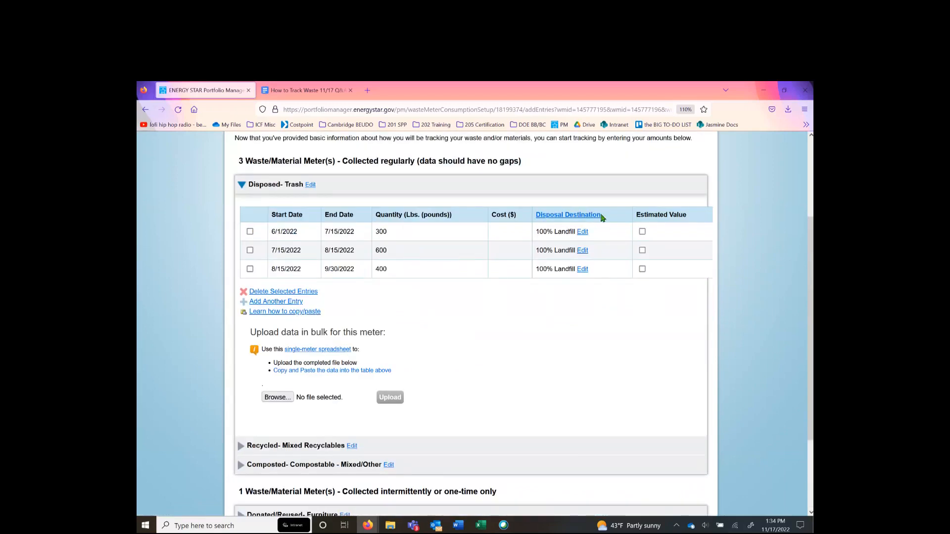
click(277, 445)
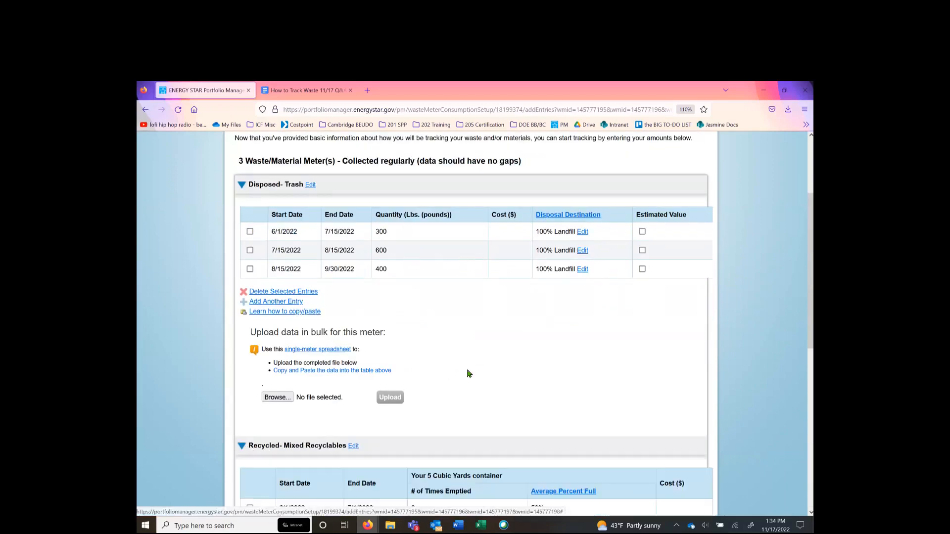
scroll(470, 371, down, 5)
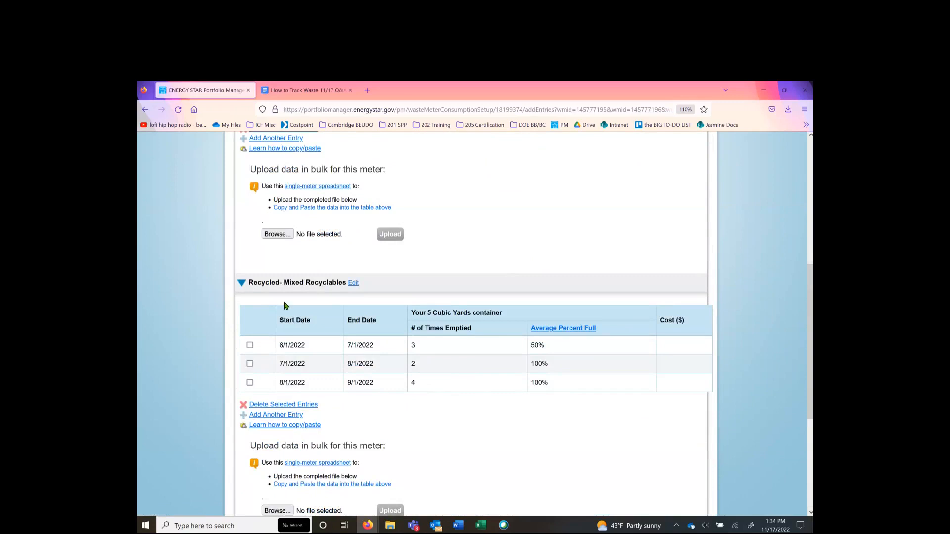
click(241, 283)
scroll(242, 198, up, 2)
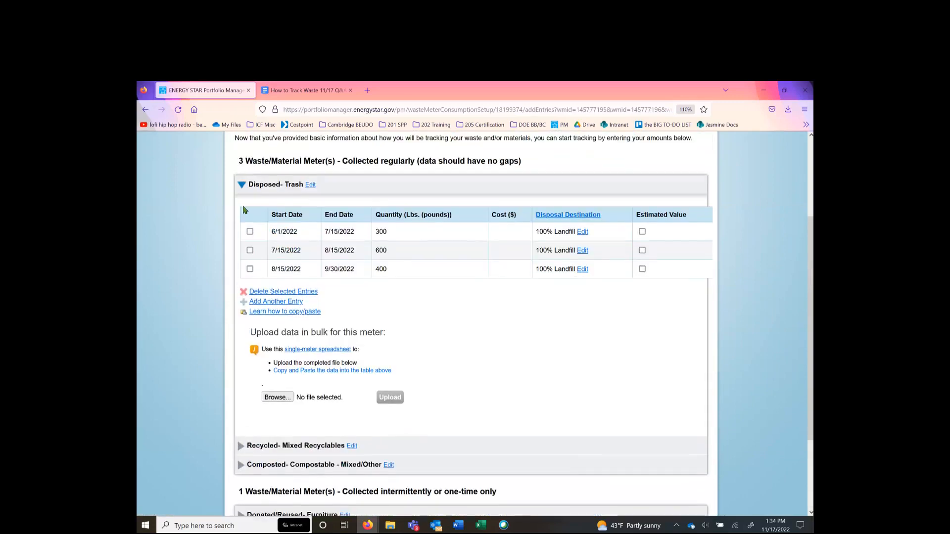
click(275, 194)
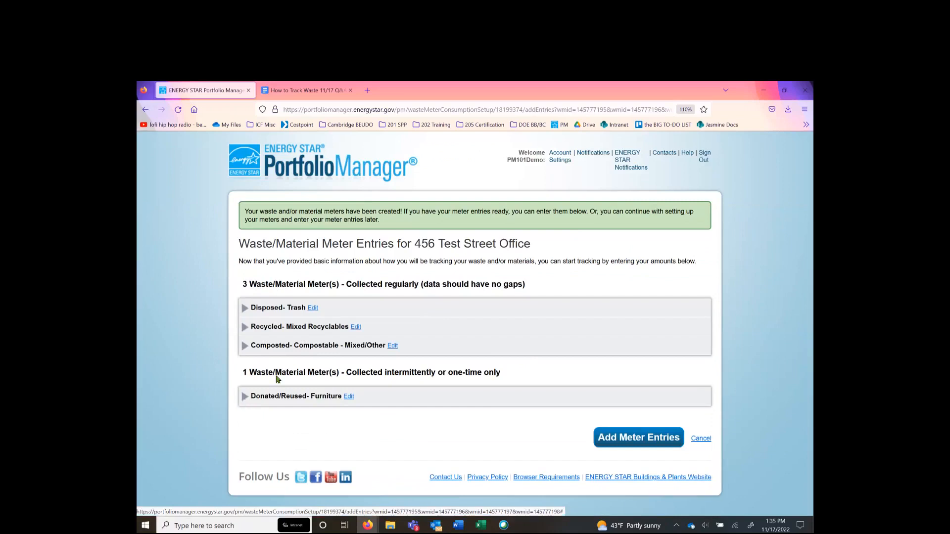
Add an entry dated 9/30/2022 to the Donated/Reused - Furniture meter
click(277, 394)
scroll(428, 333, down, 2)
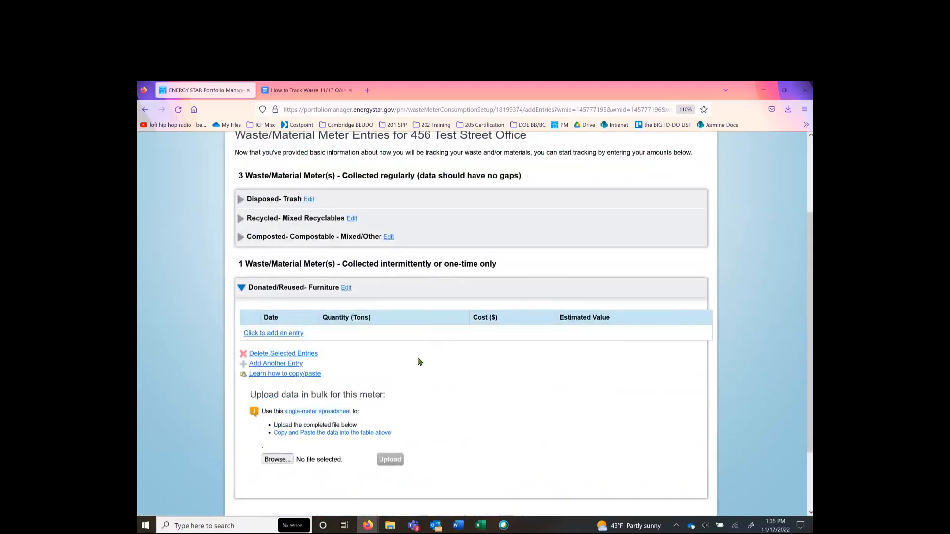
click(299, 334)
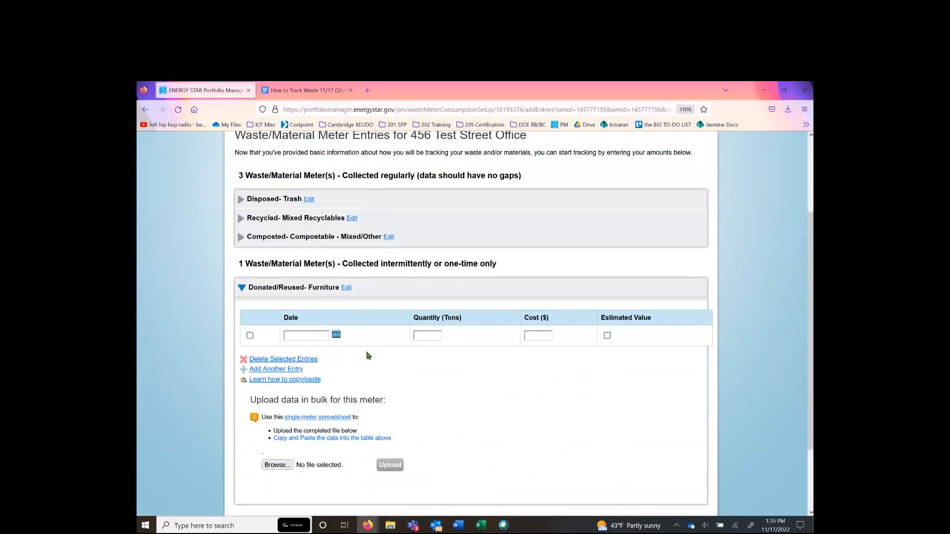
click(308, 336)
text(9/30/2022)
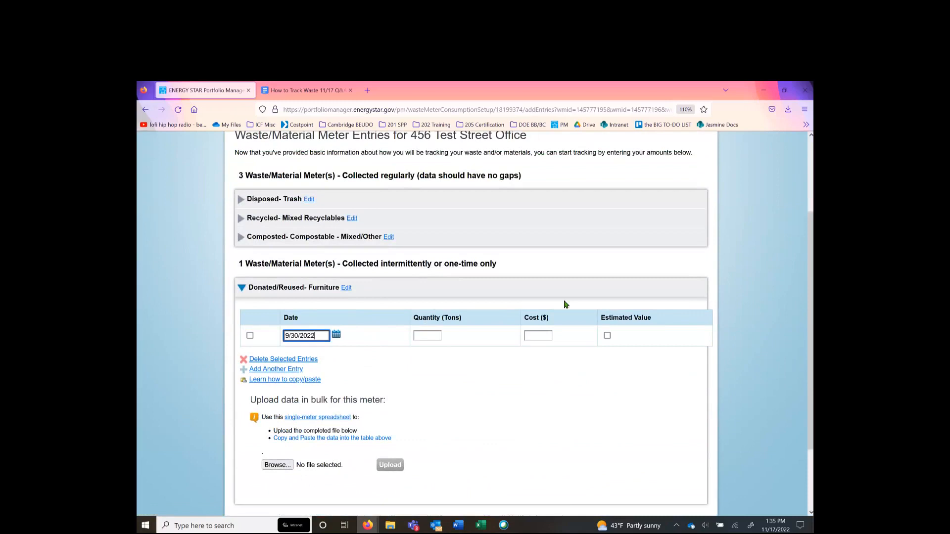
Enter a quantity of 100 tons for the 9/30/2022 Furniture entry, collapse the meter and finish the meter entries
click(439, 336)
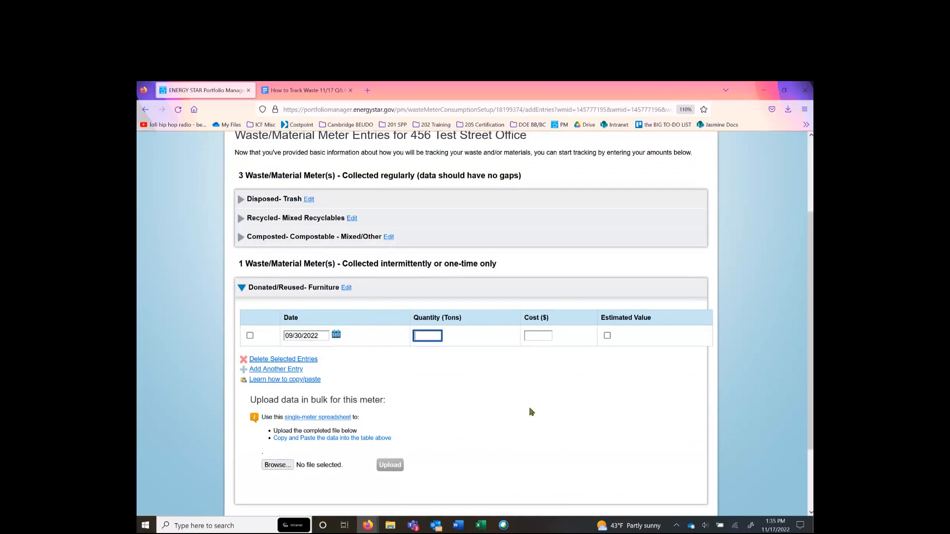
text(100)
click(547, 426)
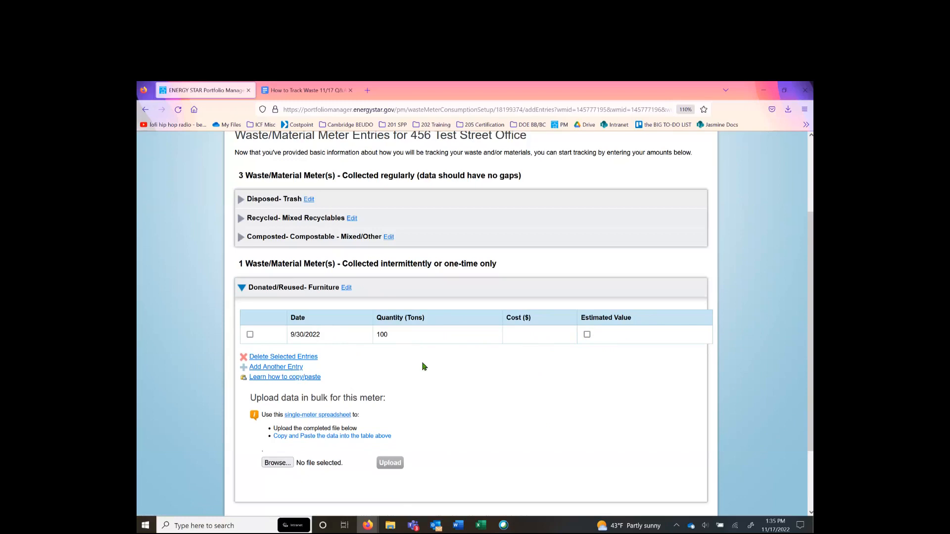
click(242, 288)
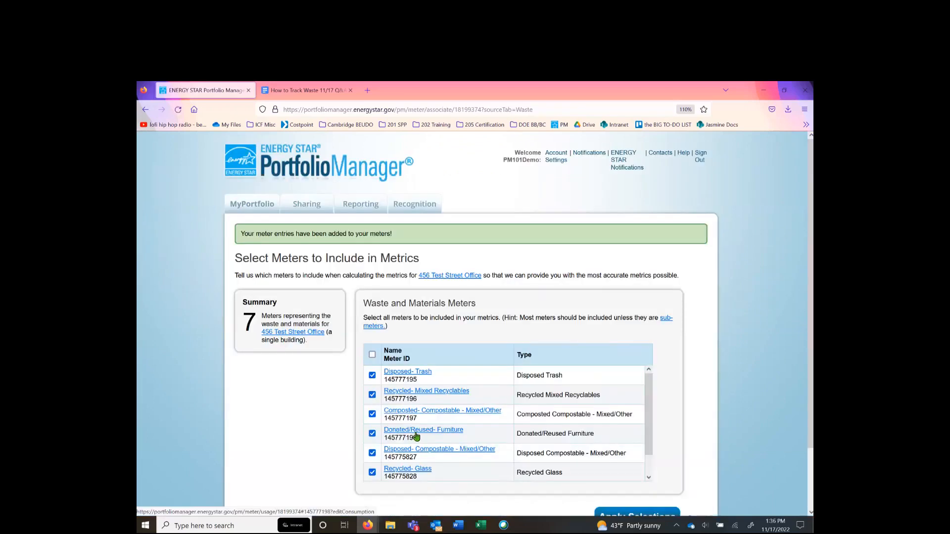
Include all seven waste and materials meters in the property's metrics and apply the selections
scroll(416, 435, down, 2)
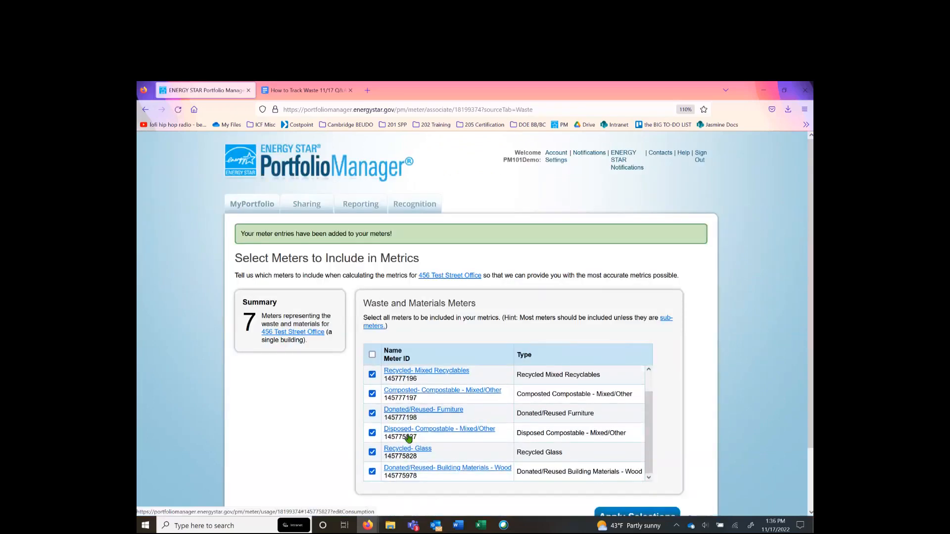
scroll(403, 439, up, 2)
scroll(305, 435, down, 2)
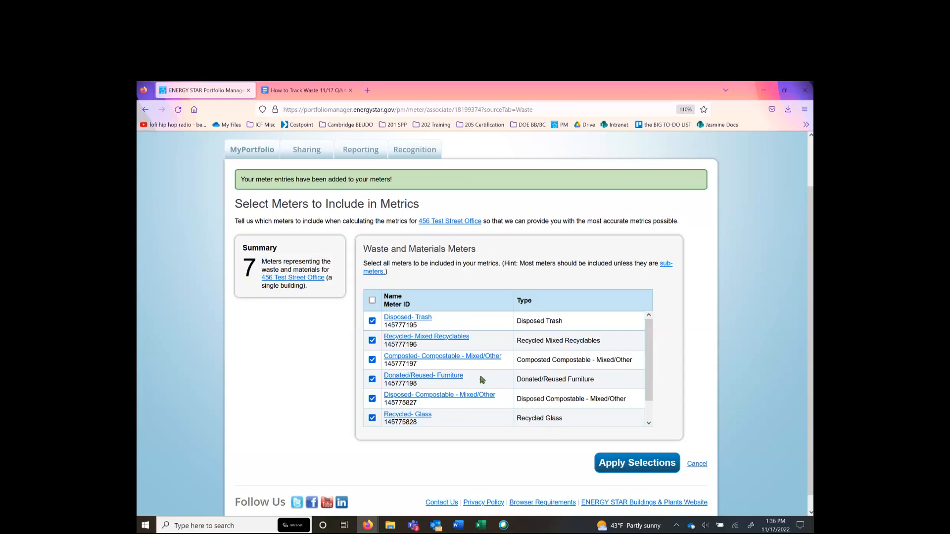
click(373, 360)
click(373, 360)
click(372, 341)
scroll(521, 366, down, 1)
scroll(544, 418, up, 1)
click(645, 465)
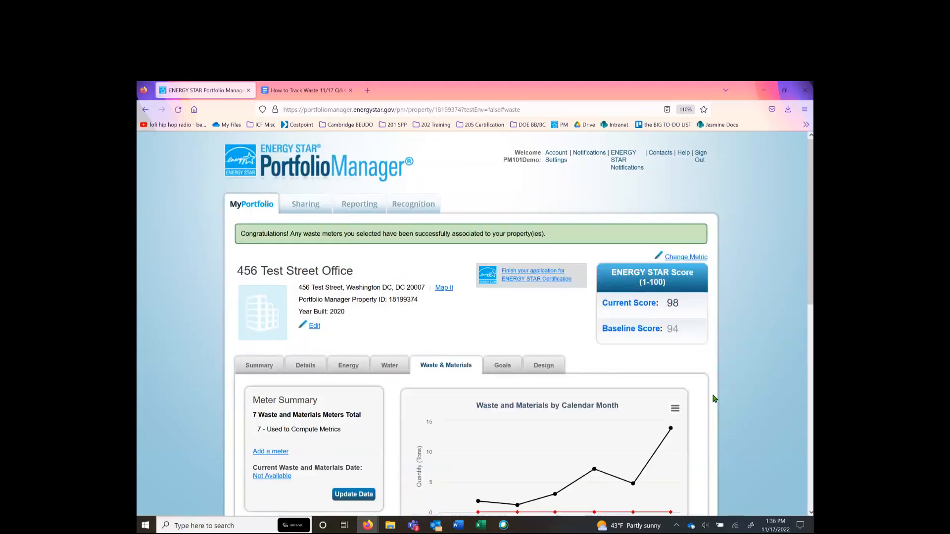
Refresh the Waste and Materials by Calendar Month chart and review the list of meters used to compute metrics
scroll(713, 398, down, 7)
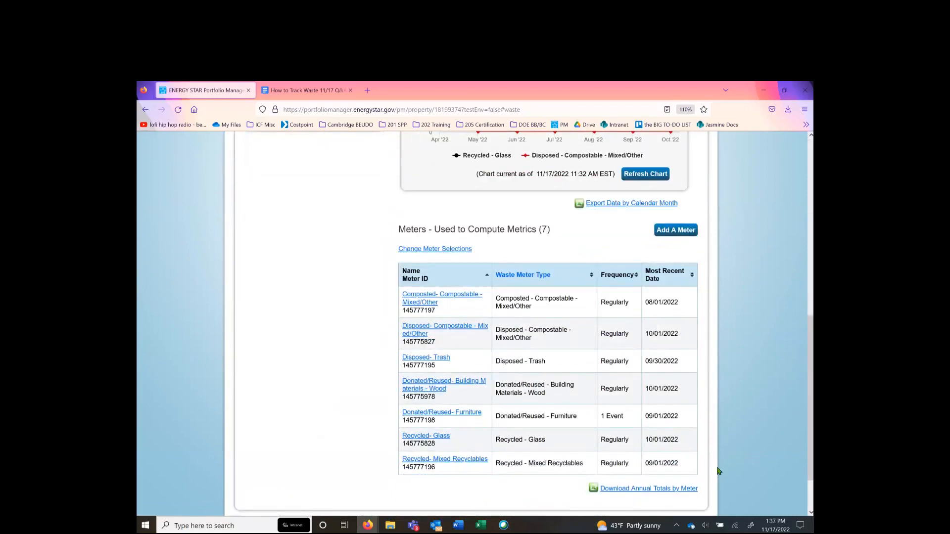
drag(434, 229, 552, 231)
click(600, 239)
scroll(391, 471, up, 3)
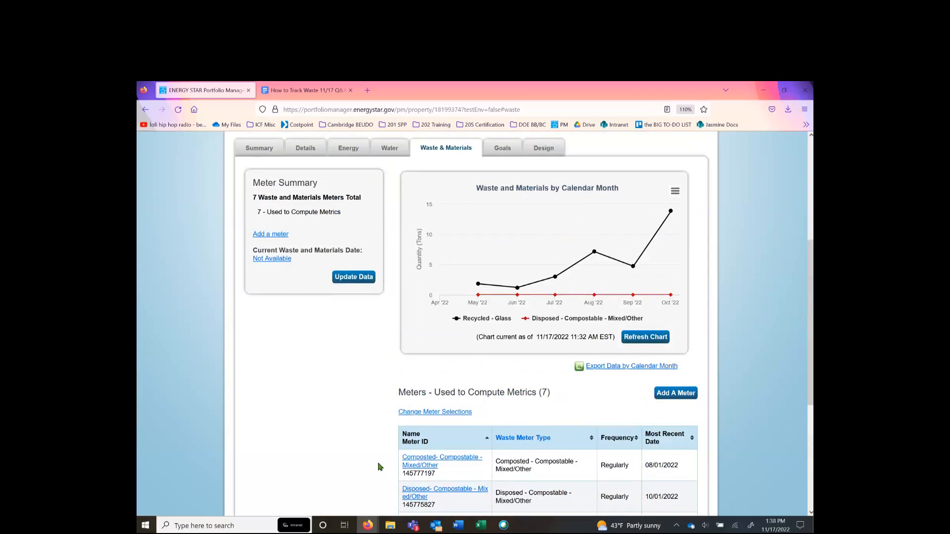
scroll(380, 466, up, 1)
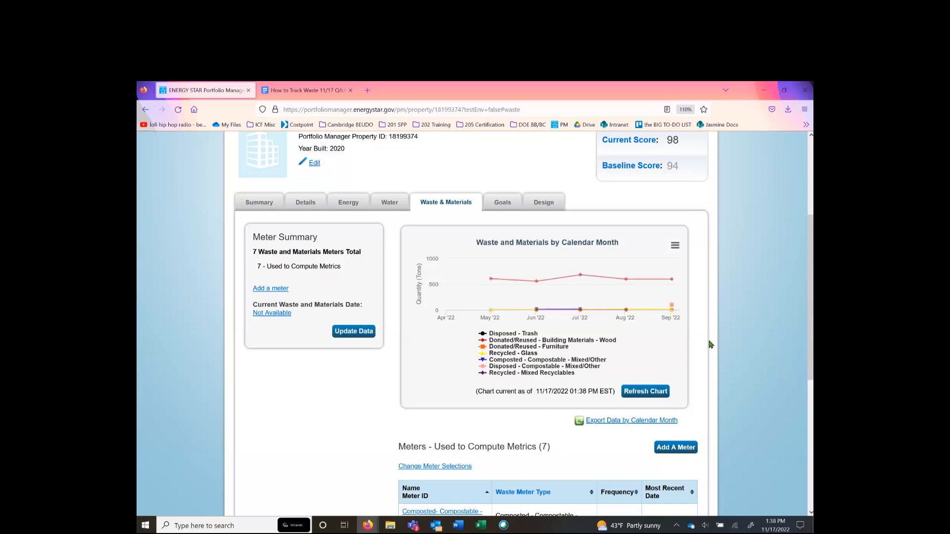
scroll(698, 350, up, 2)
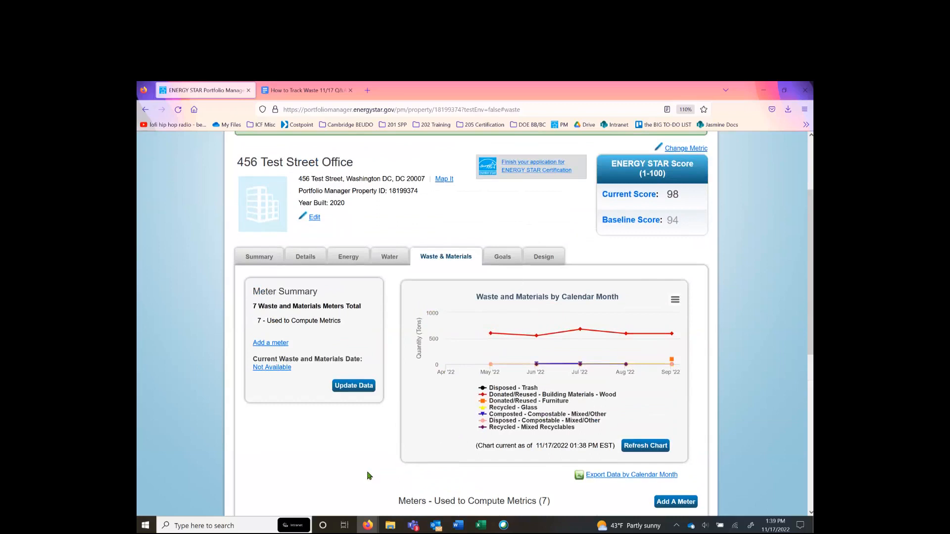
scroll(367, 472, down, 4)
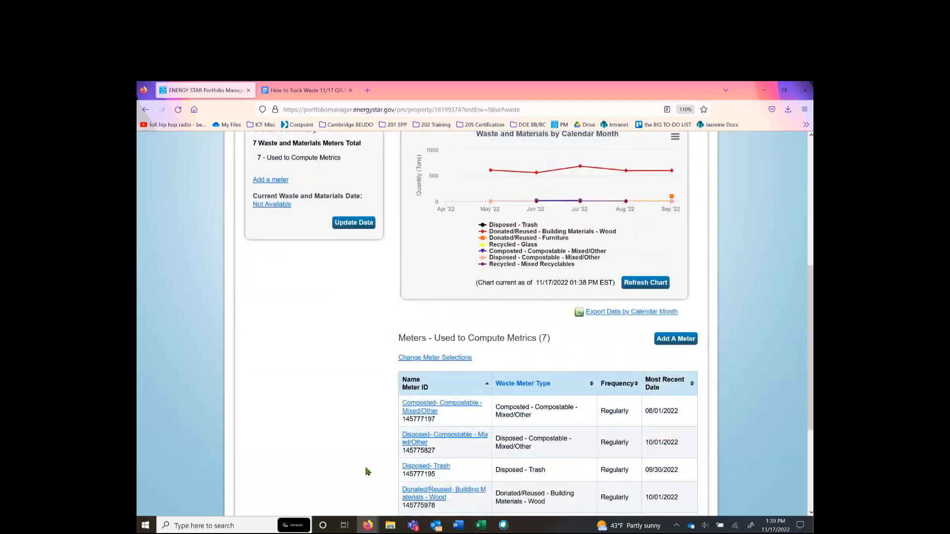
scroll(367, 471, down, 1)
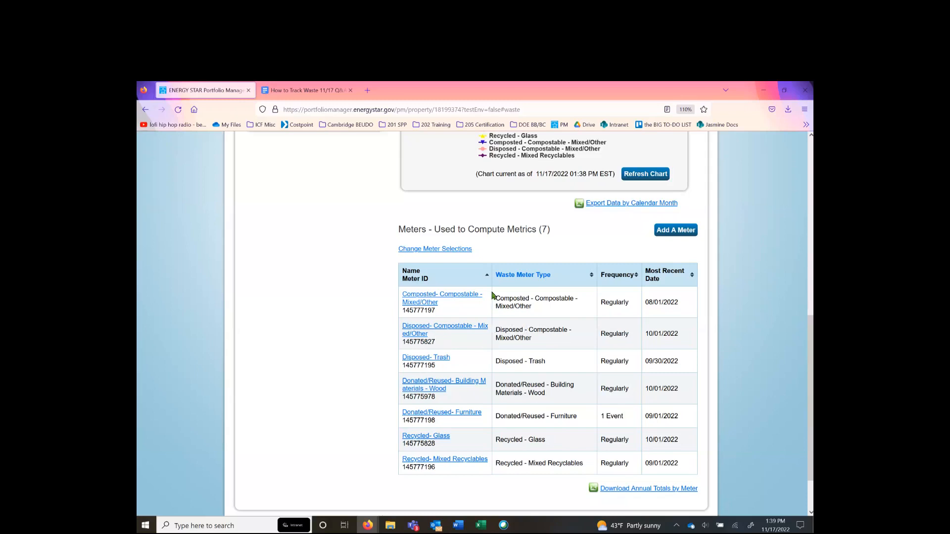
drag(441, 314, 393, 317)
click(443, 319)
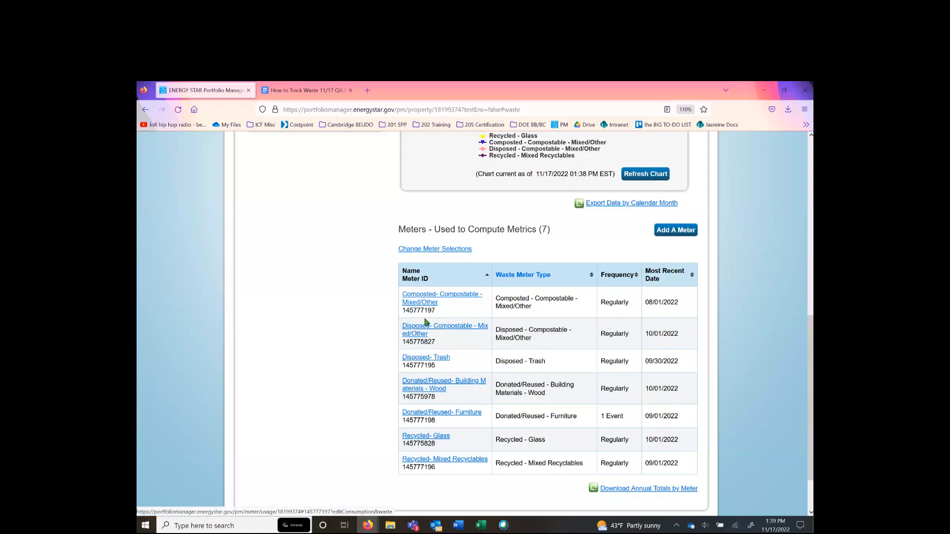
Add an entry to the Disposed- Compostable - Mixed/Other meter for 10/1/2022 to 11/17/2022, emptied 5 times at 50% full
click(465, 329)
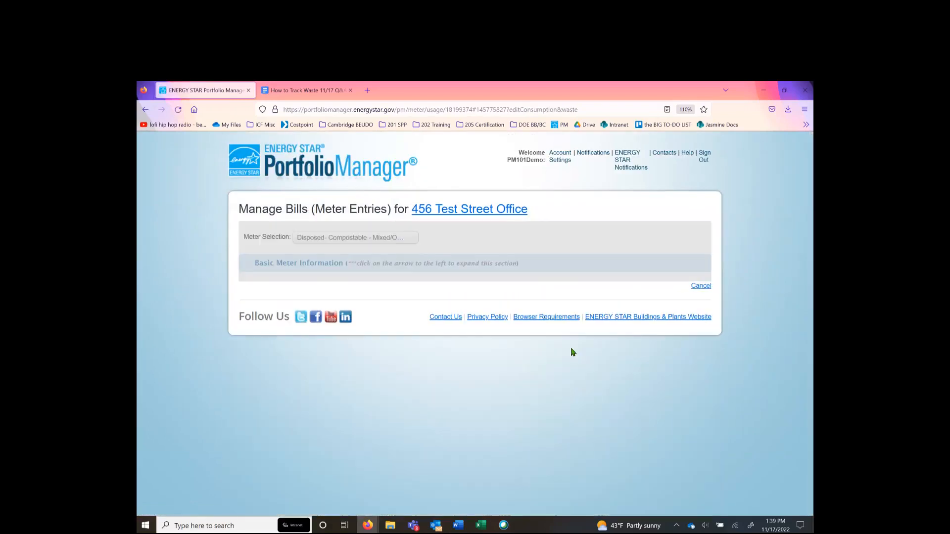
scroll(572, 353, down, 2)
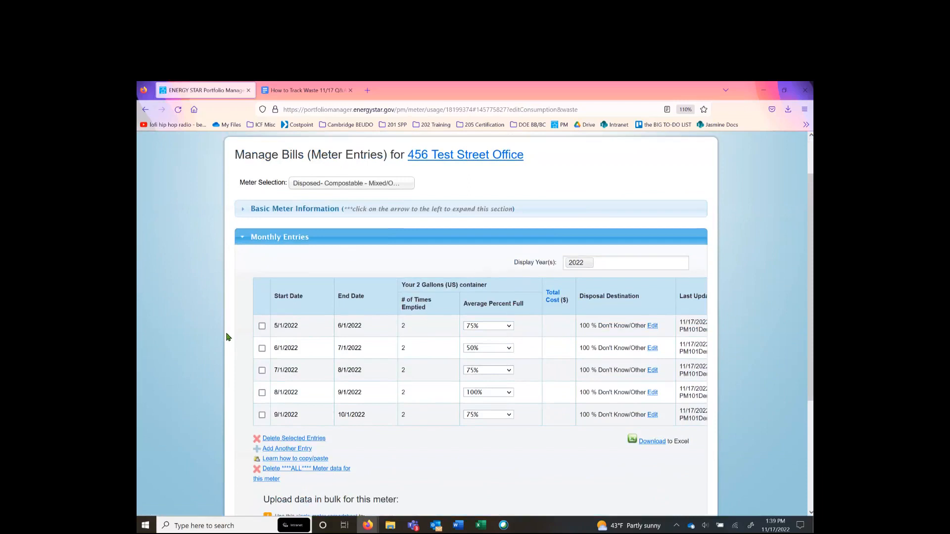
scroll(228, 333, down, 2)
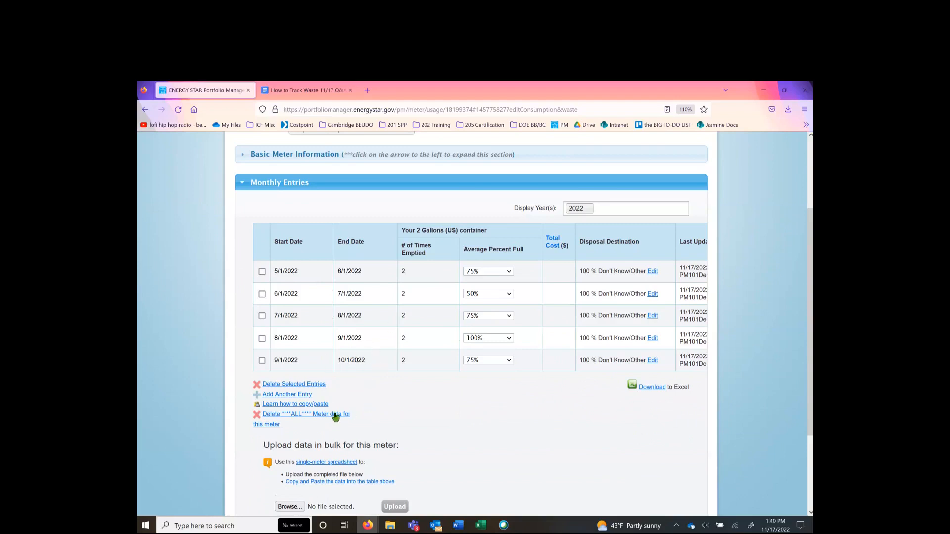
click(300, 395)
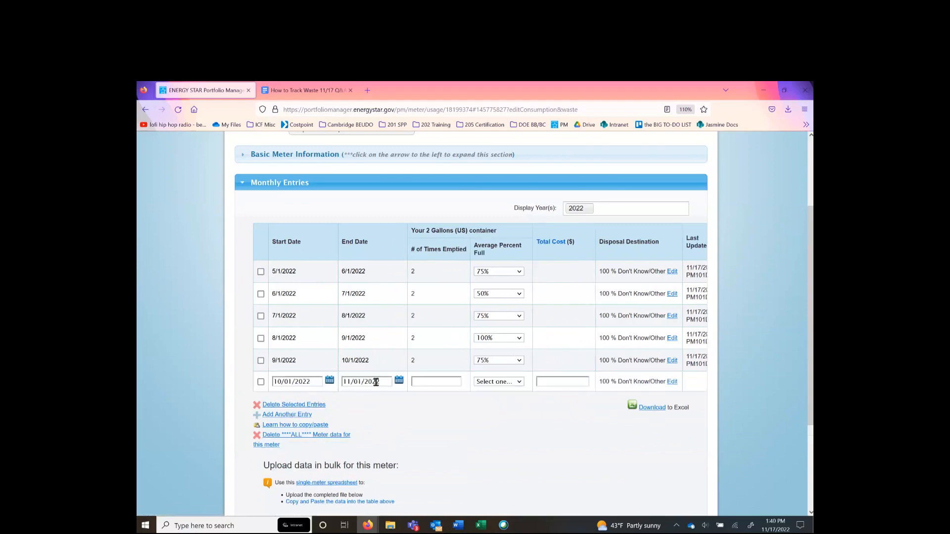
double_click(357, 381)
text(17)
click(442, 384)
click(519, 382)
click(510, 423)
click(671, 361)
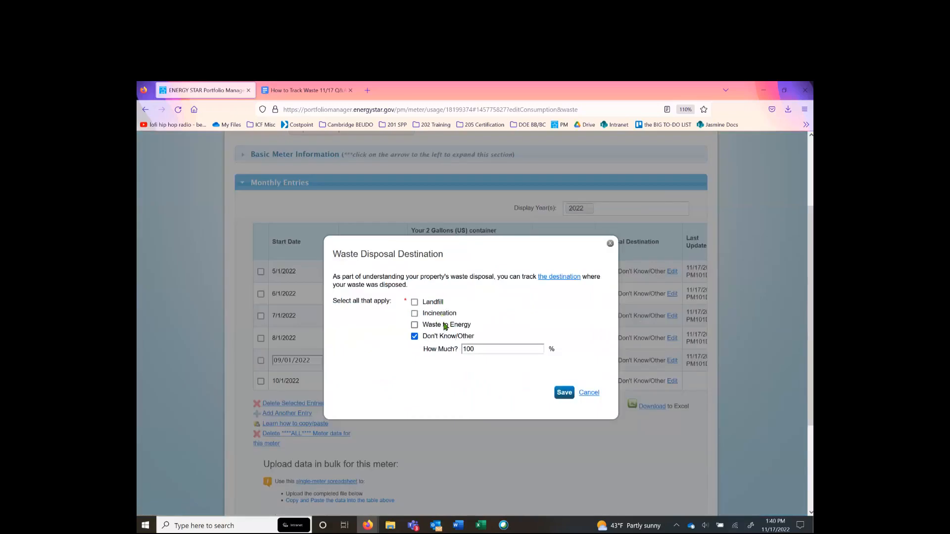
click(588, 392)
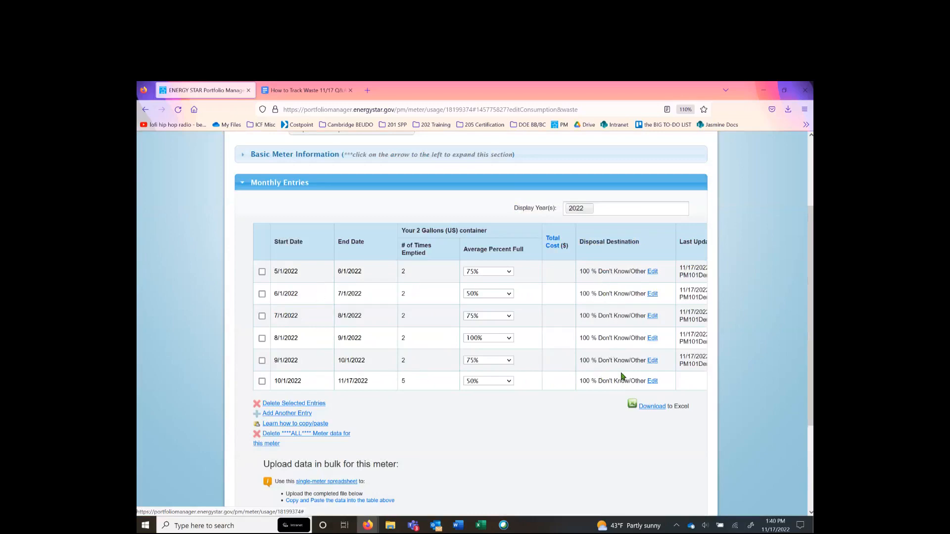
click(281, 415)
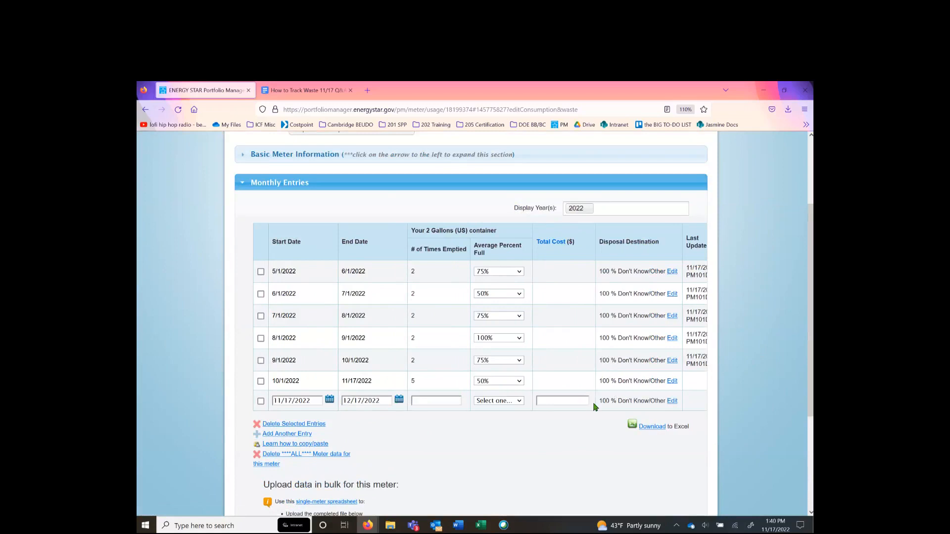
drag(598, 400, 604, 444)
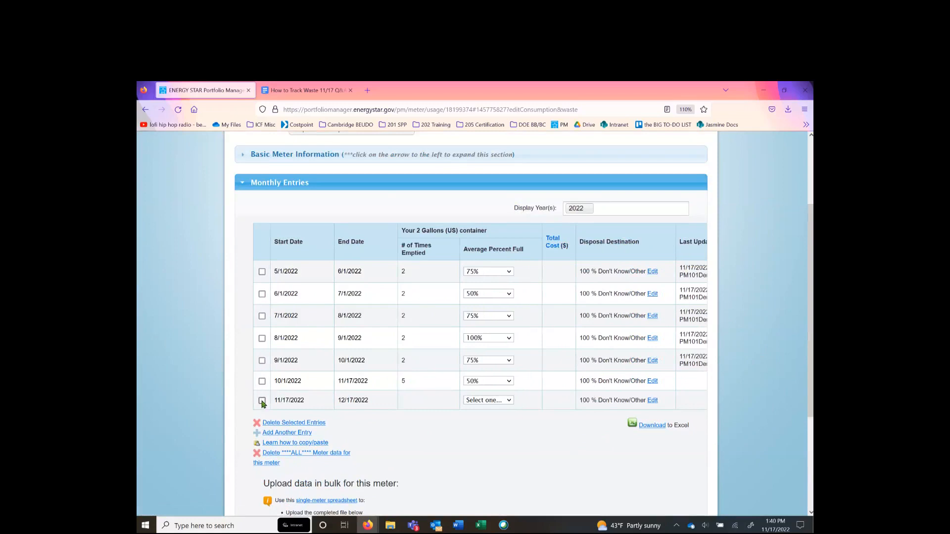
click(300, 400)
click(306, 424)
click(558, 330)
Save the updated bills for the Disposed- Compostable meter and review its monthly entries
scroll(562, 435, down, 3)
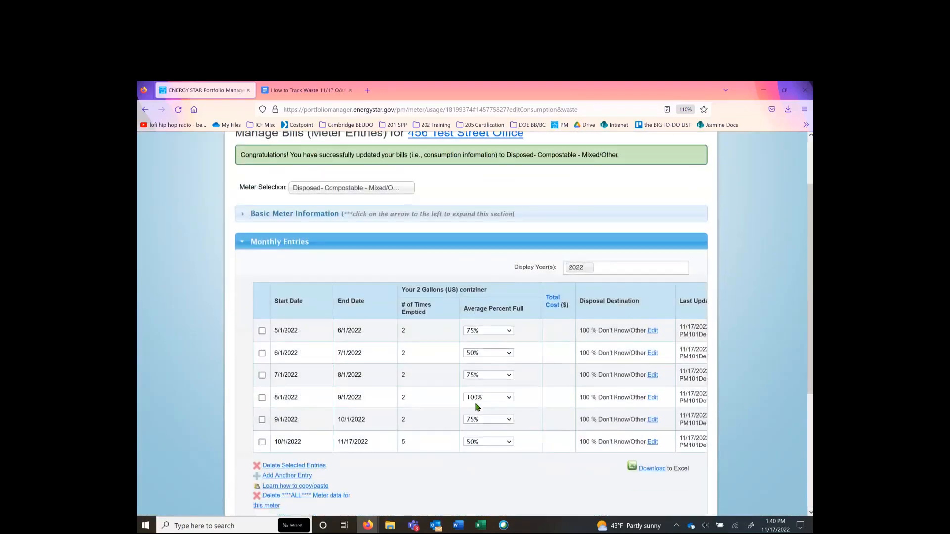
scroll(477, 407, down, 2)
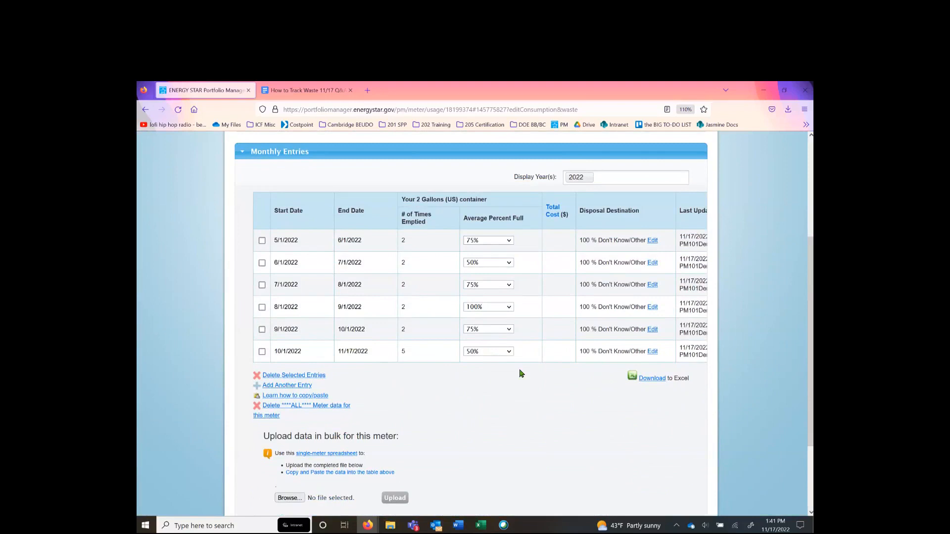
scroll(555, 441, up, 1)
scroll(555, 441, up, 5)
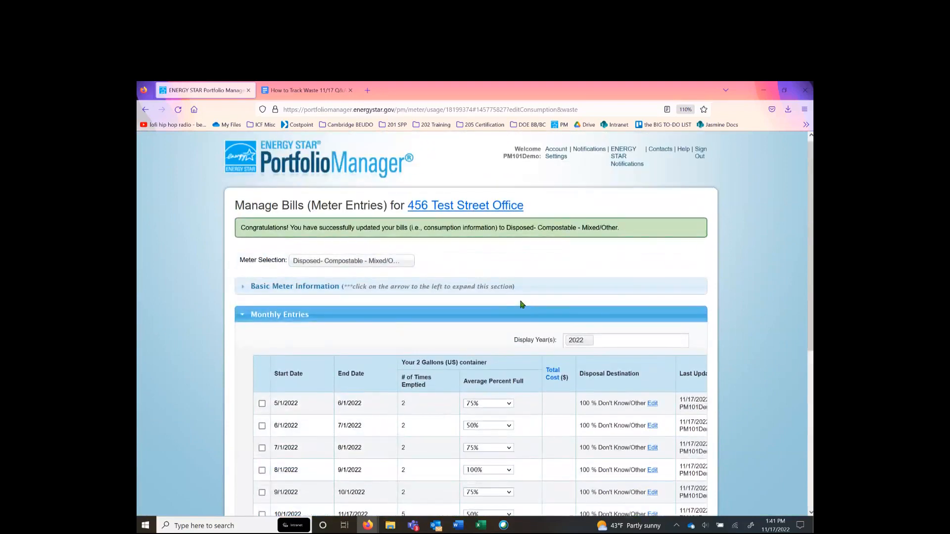
Rename the Disposed- Compostable - Mixed/Other meter as Unknown Compost in its basic information and save the changes
click(244, 319)
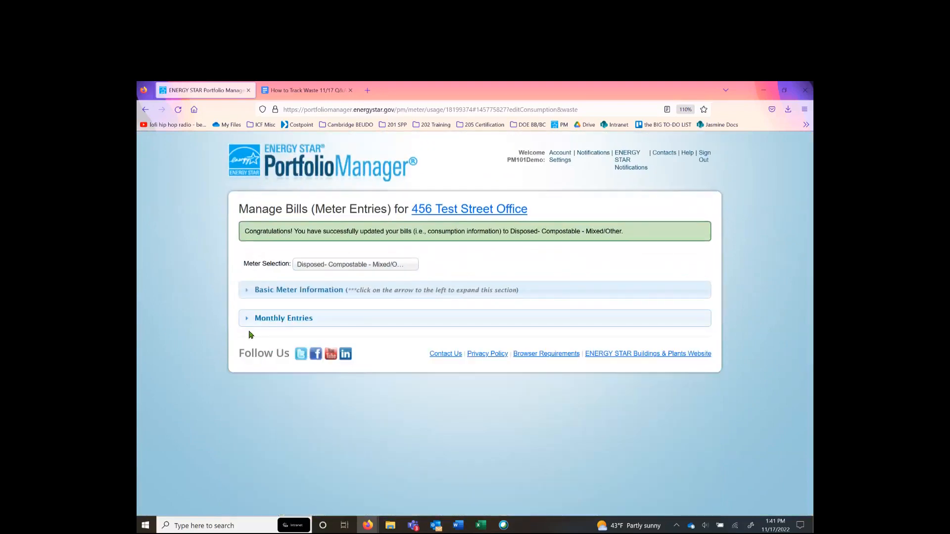
click(242, 288)
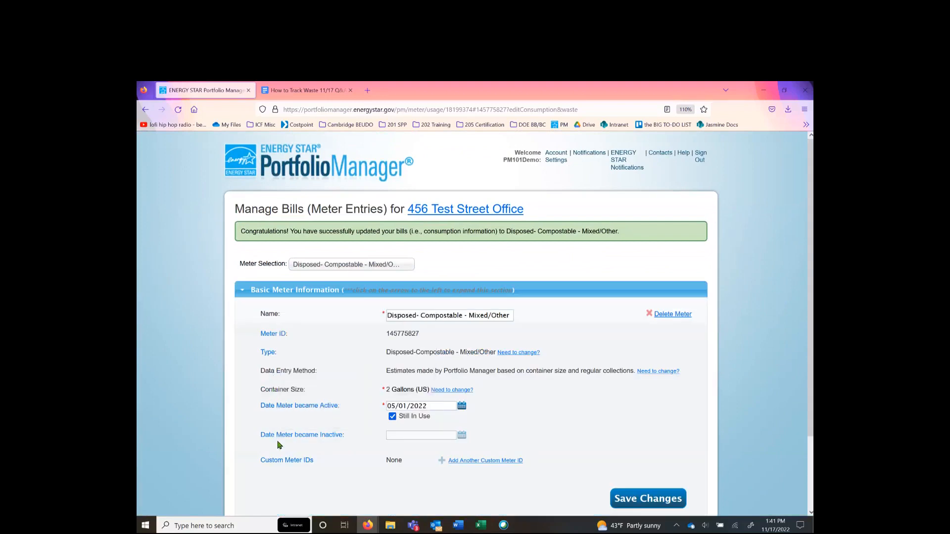
scroll(279, 445, down, 2)
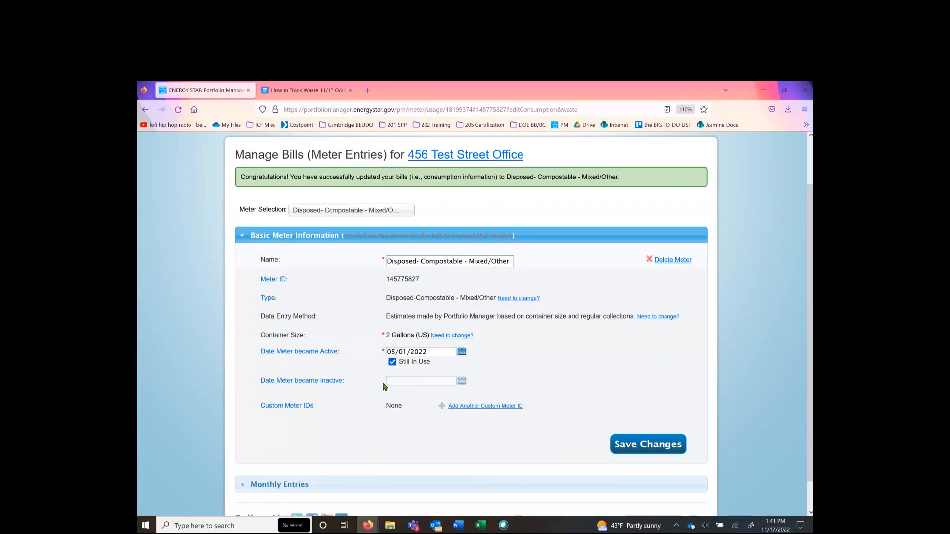
drag(387, 261, 518, 259)
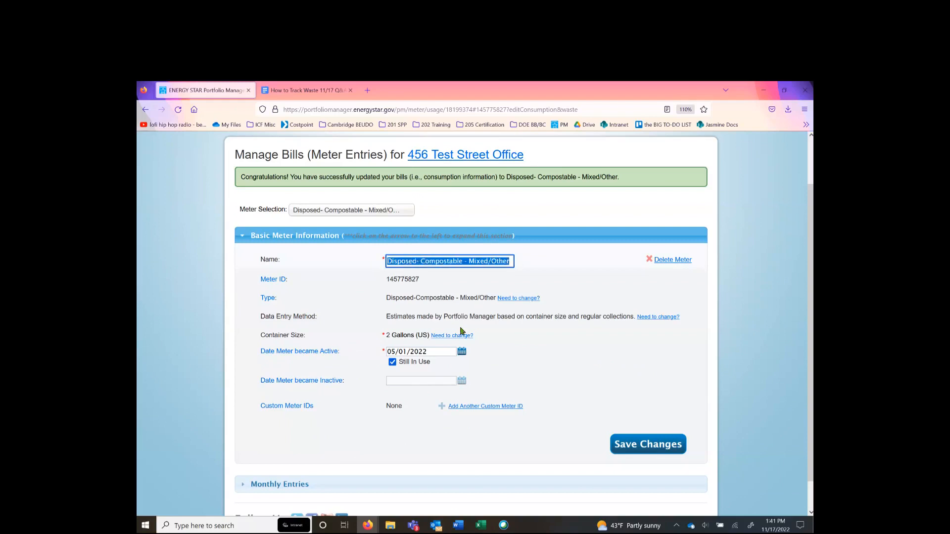
text(Lan)
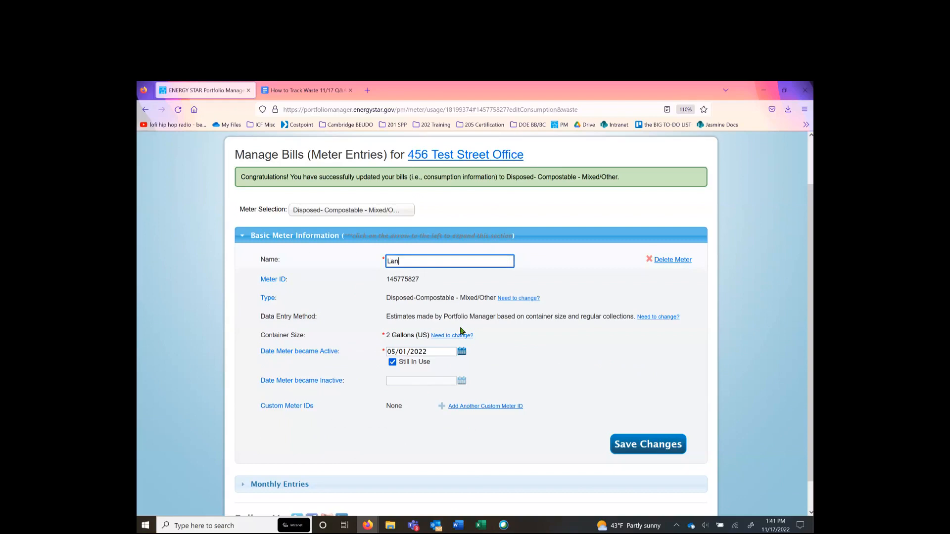
text(Unknown Compost)
click(601, 327)
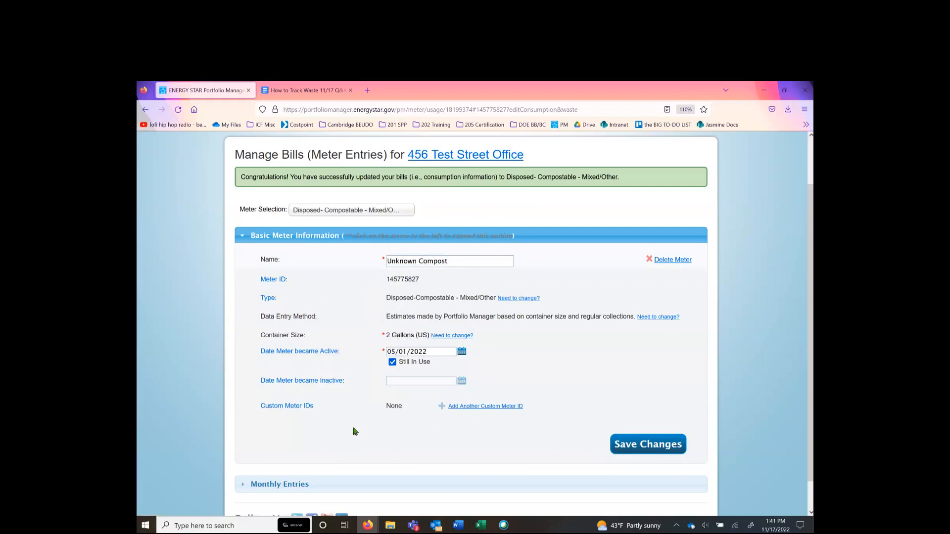
click(643, 450)
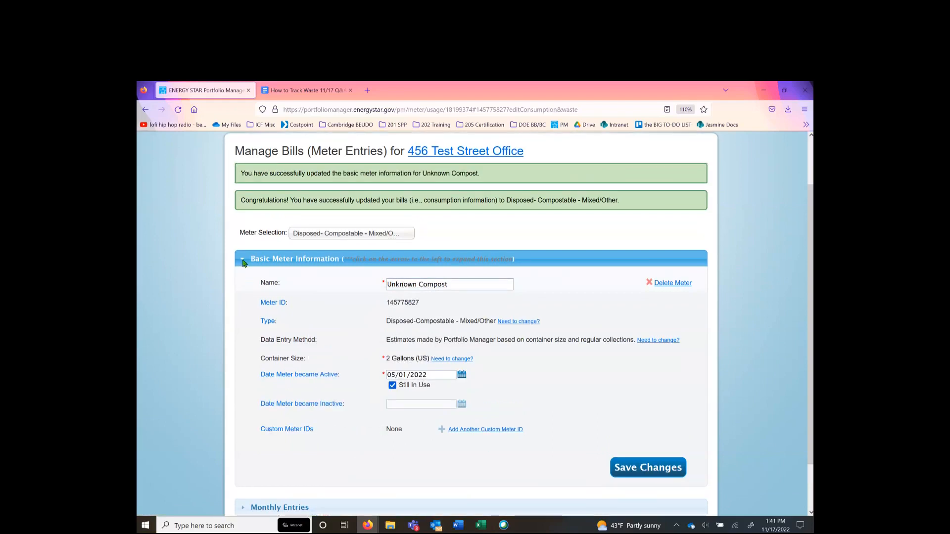
Collapse the basic meter information and look through the energy and waste meters available for selection
click(244, 261)
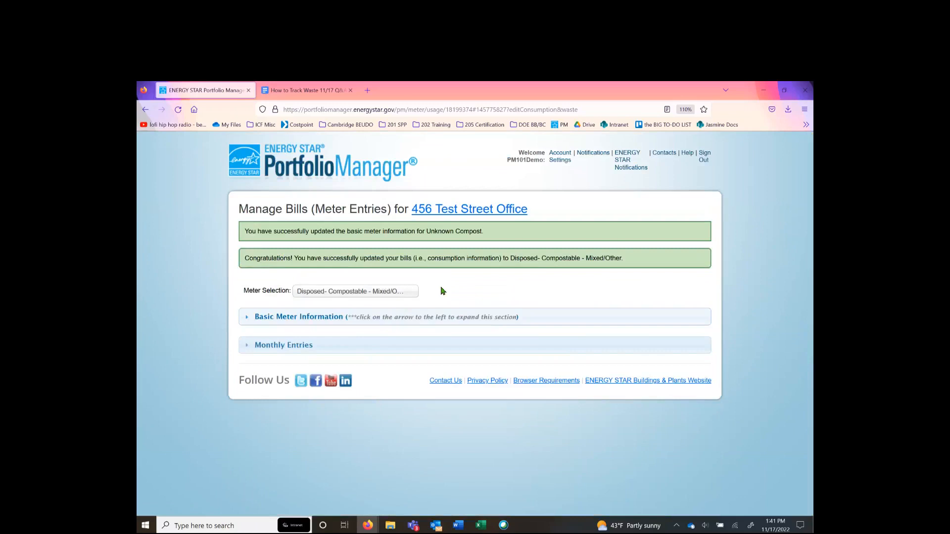
click(401, 296)
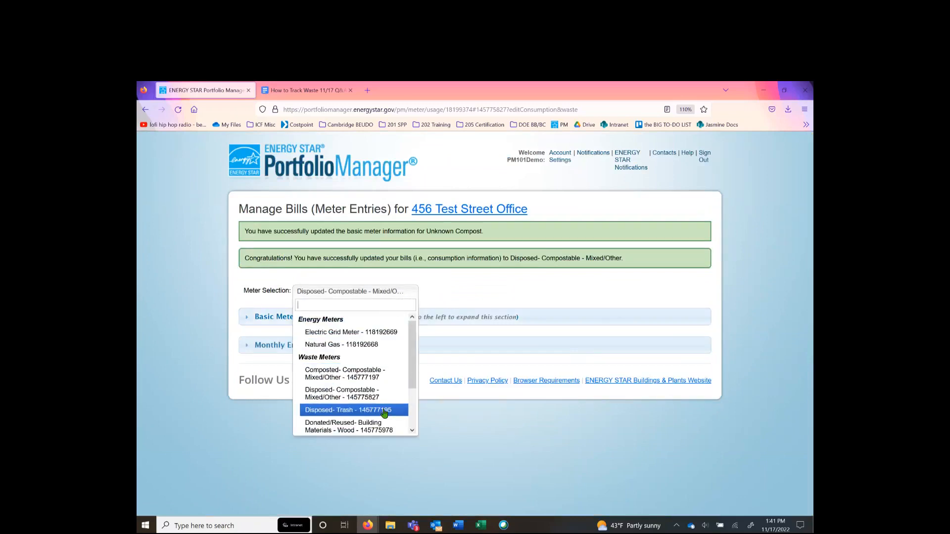
scroll(384, 413, down, 2)
scroll(384, 386, up, 3)
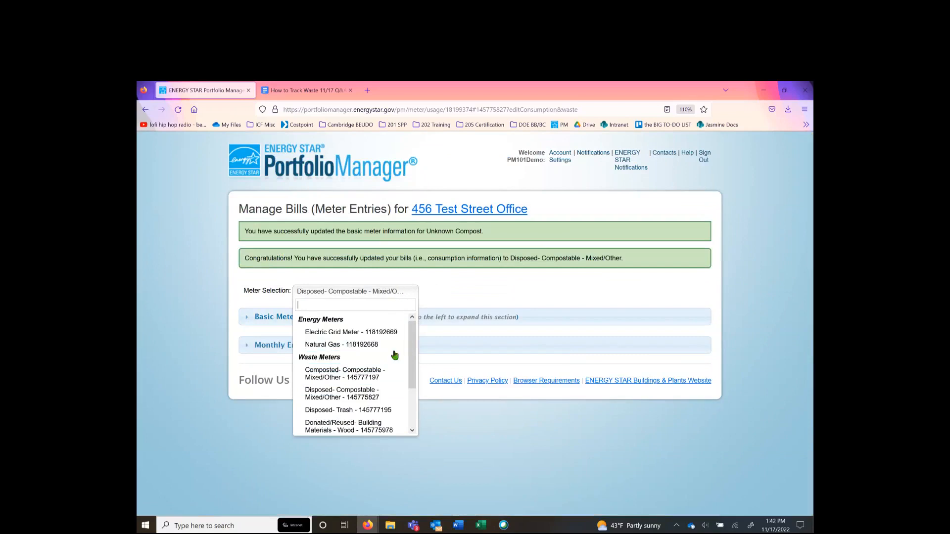
click(375, 291)
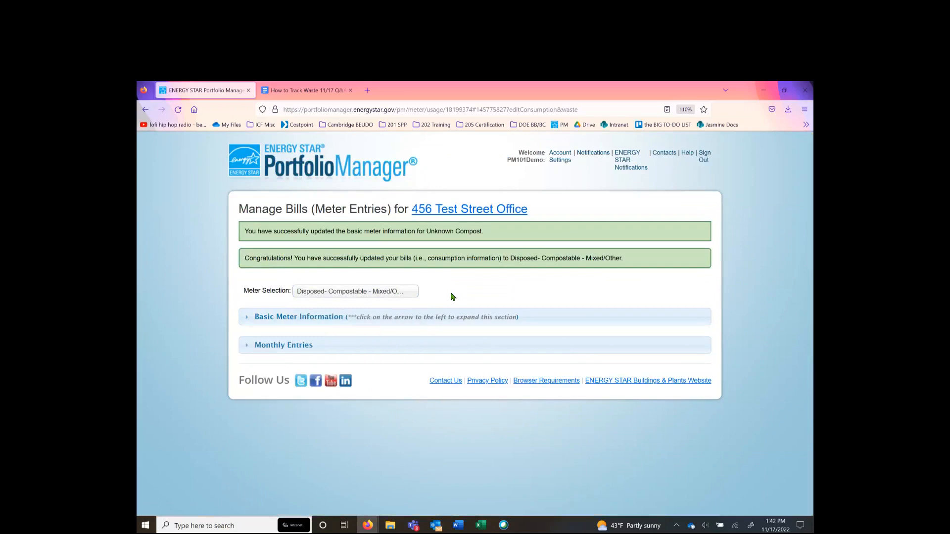
Return to the Test Street Office property's waste and materials data and review its meters' most recent dates and monthly chart
click(451, 210)
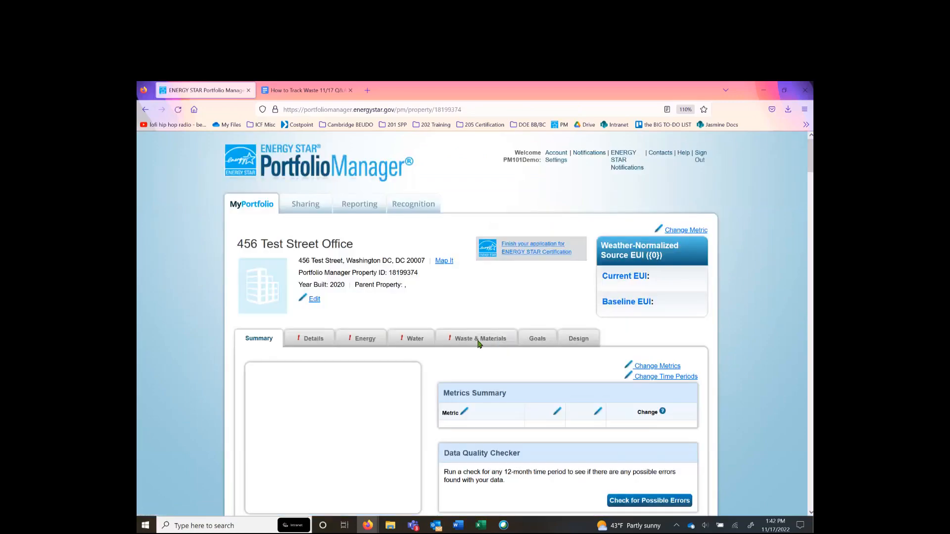
click(451, 343)
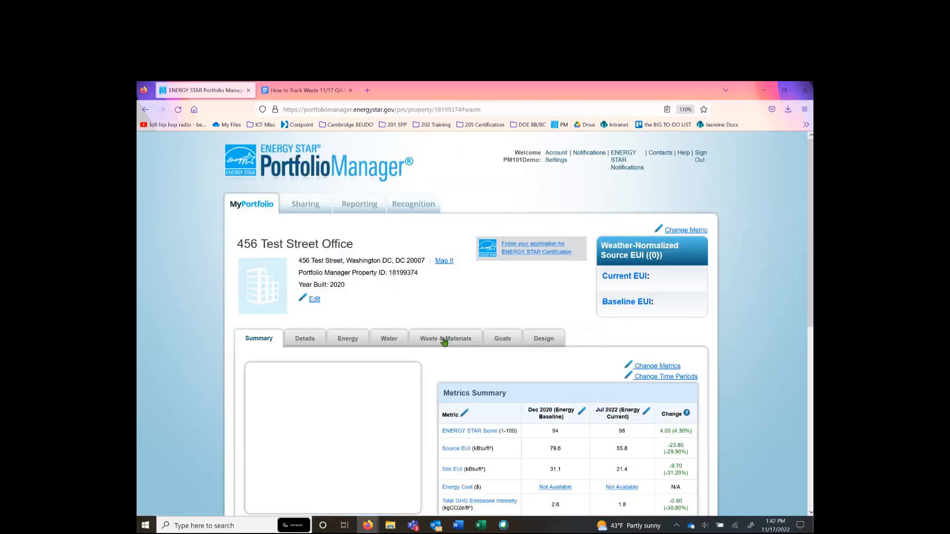
scroll(394, 406, down, 2)
scroll(394, 406, down, 6)
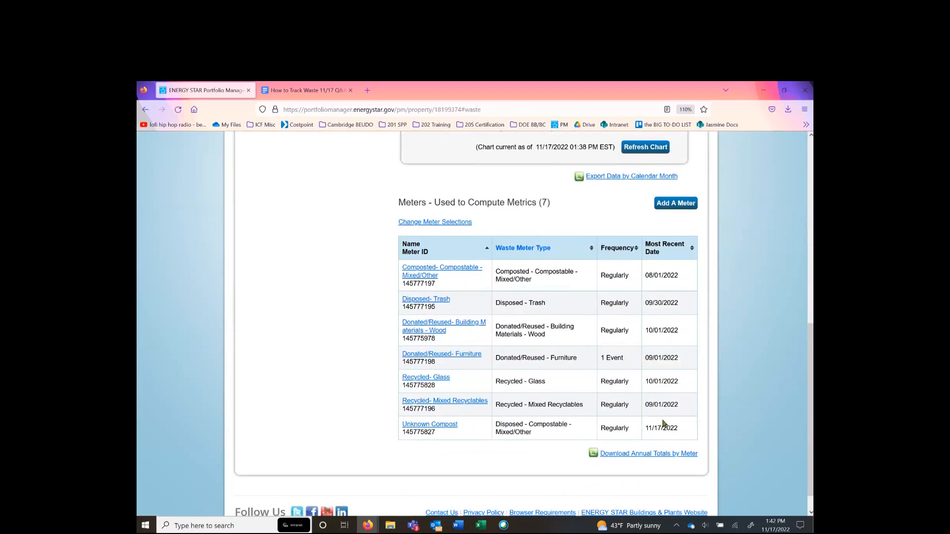
drag(678, 430, 645, 429)
click(625, 426)
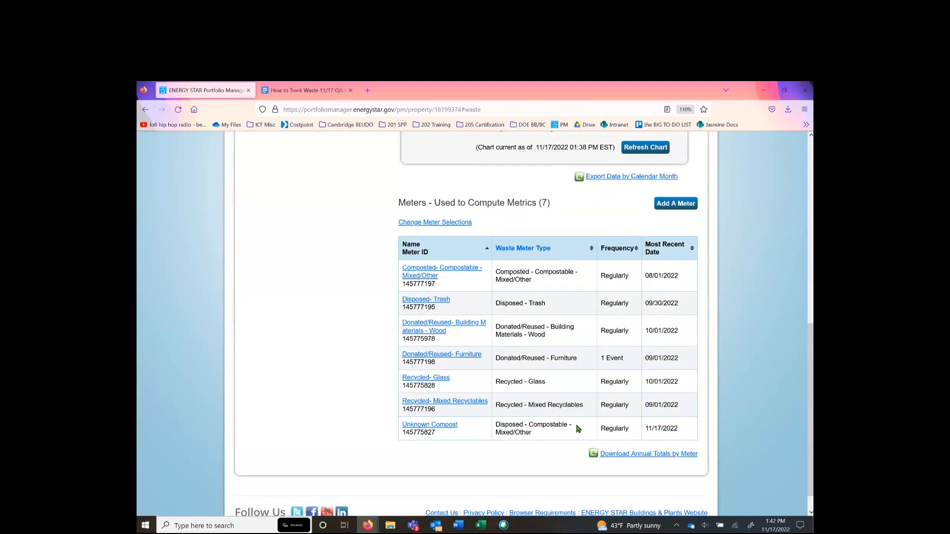
scroll(578, 429, up, 5)
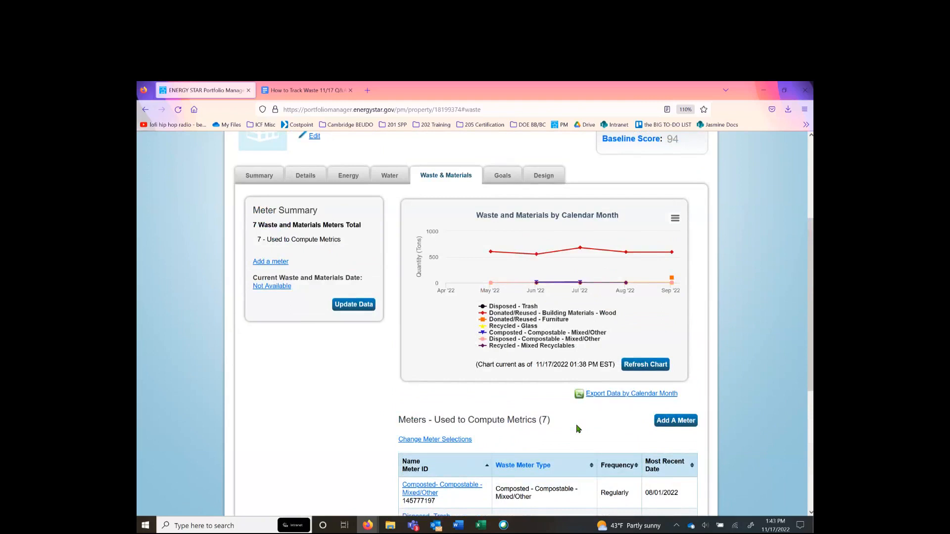
Open the portfolio's reporting area and look through its charts and the saved reports and templates
scroll(578, 429, up, 3)
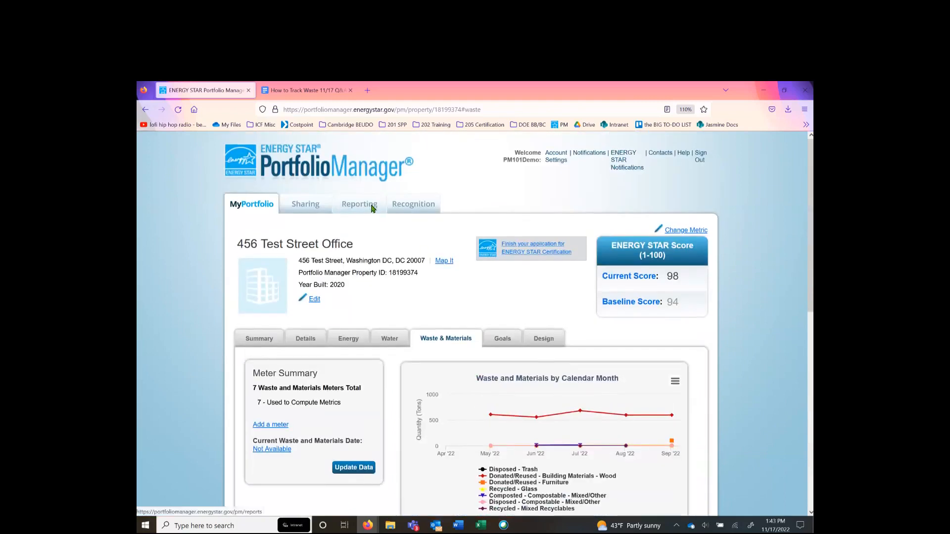
click(372, 207)
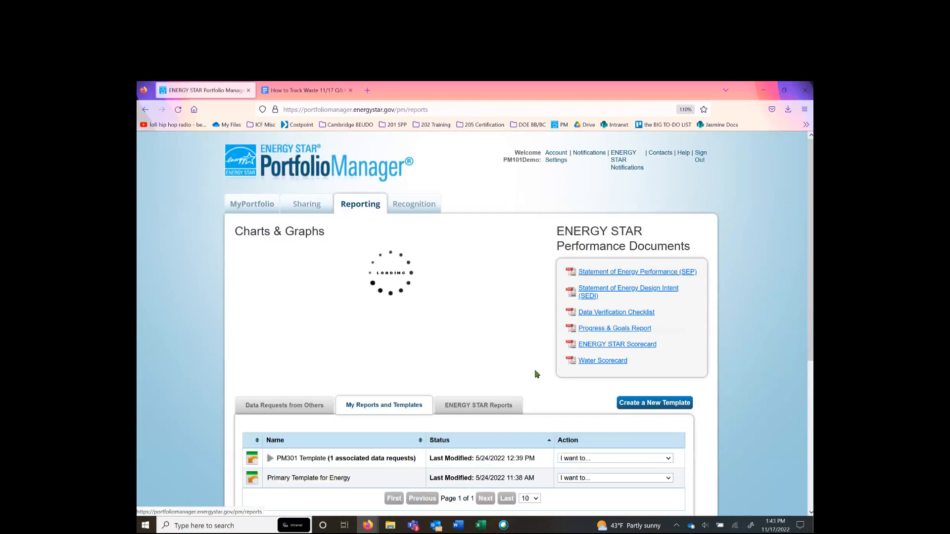
scroll(559, 396, down, 2)
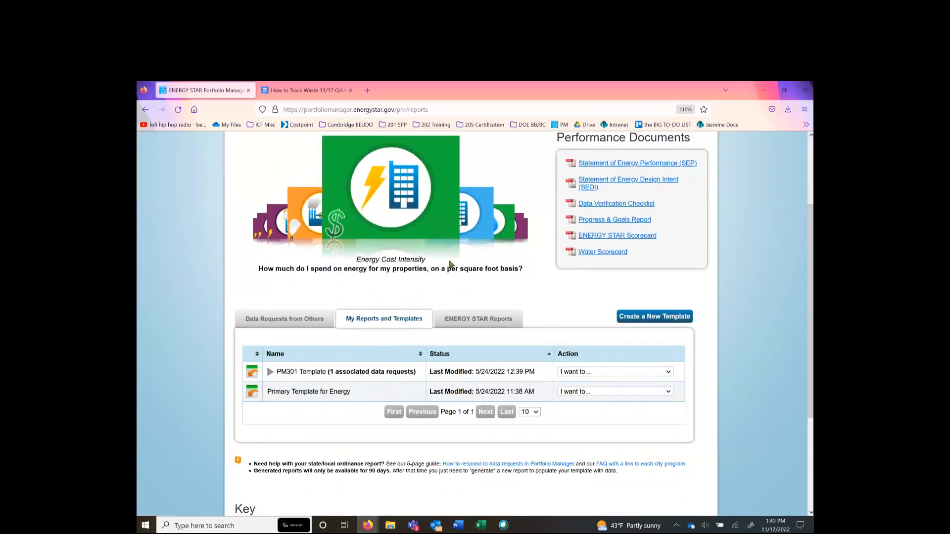
scroll(561, 303, up, 2)
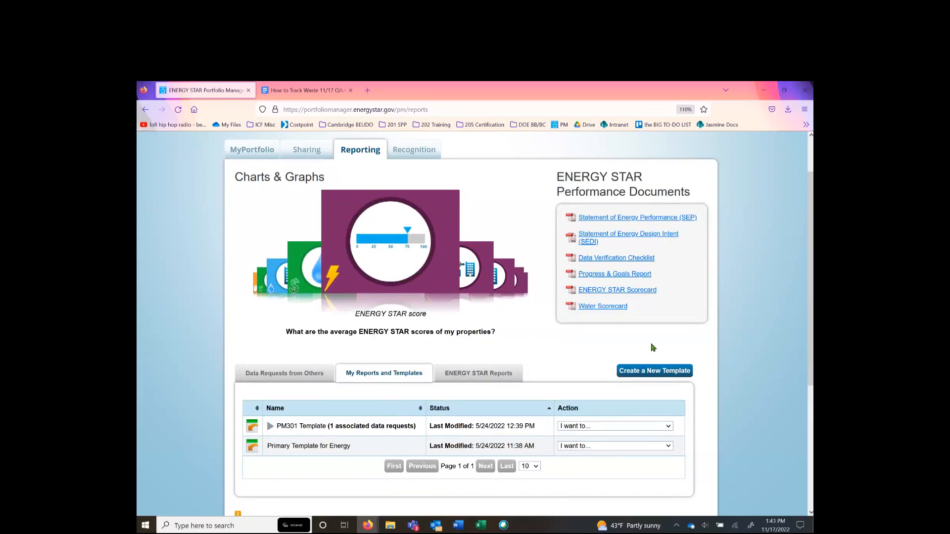
Browse the standard ENERGY STAR reports and check which actions are available for the Waste Performance report
click(498, 376)
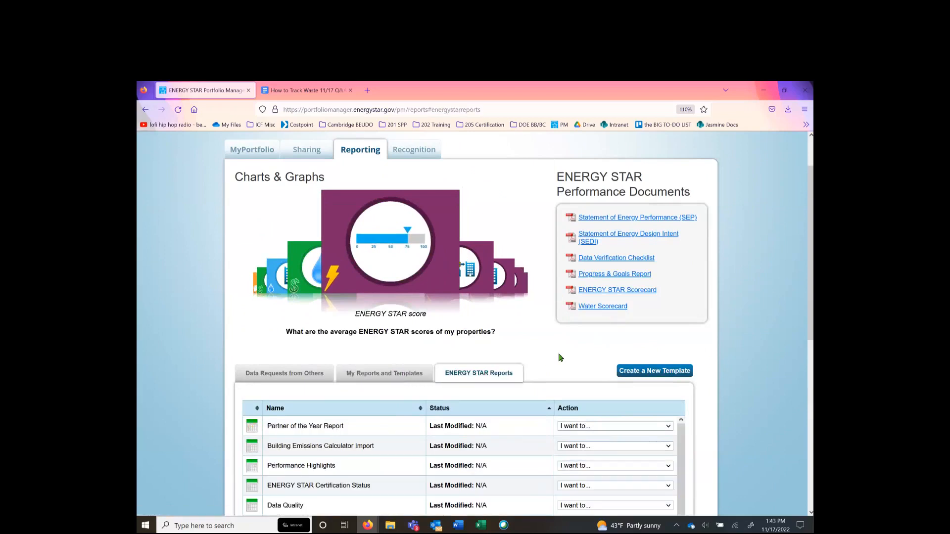
scroll(560, 357, down, 4)
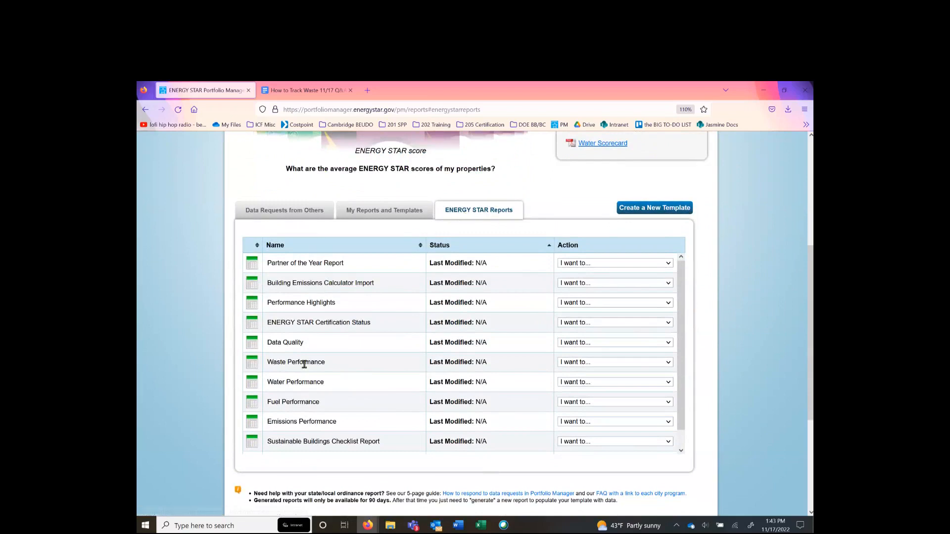
click(587, 364)
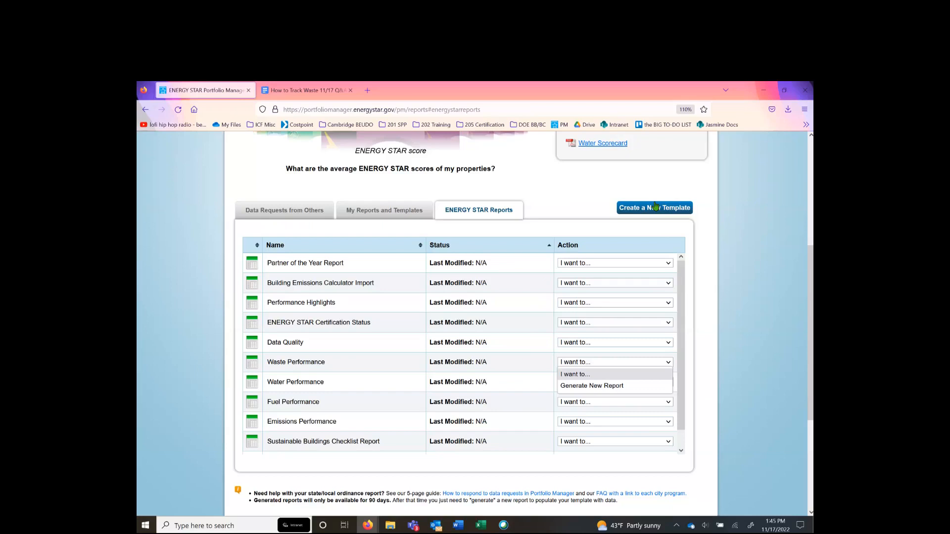
click(566, 198)
scroll(568, 196, up, 1)
scroll(568, 197, up, 5)
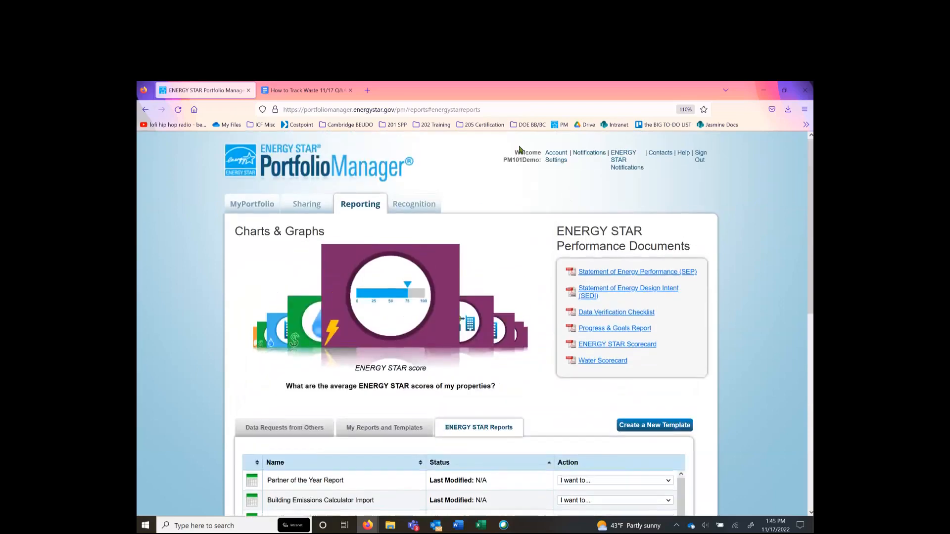